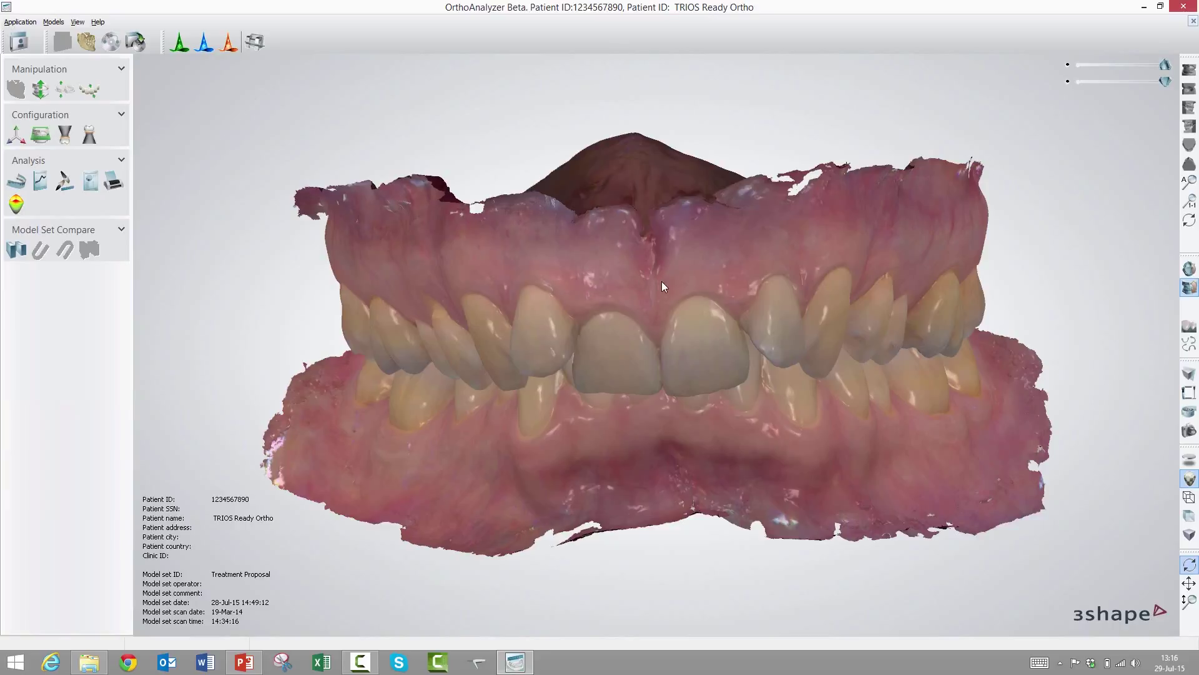
- Inspect the closed jaw models at an oblique angle, closing in on the upper front teeth and backing out again
{"action": "right_click_drag", "start_coordinate": [671, 286], "coordinate": [732, 287]}
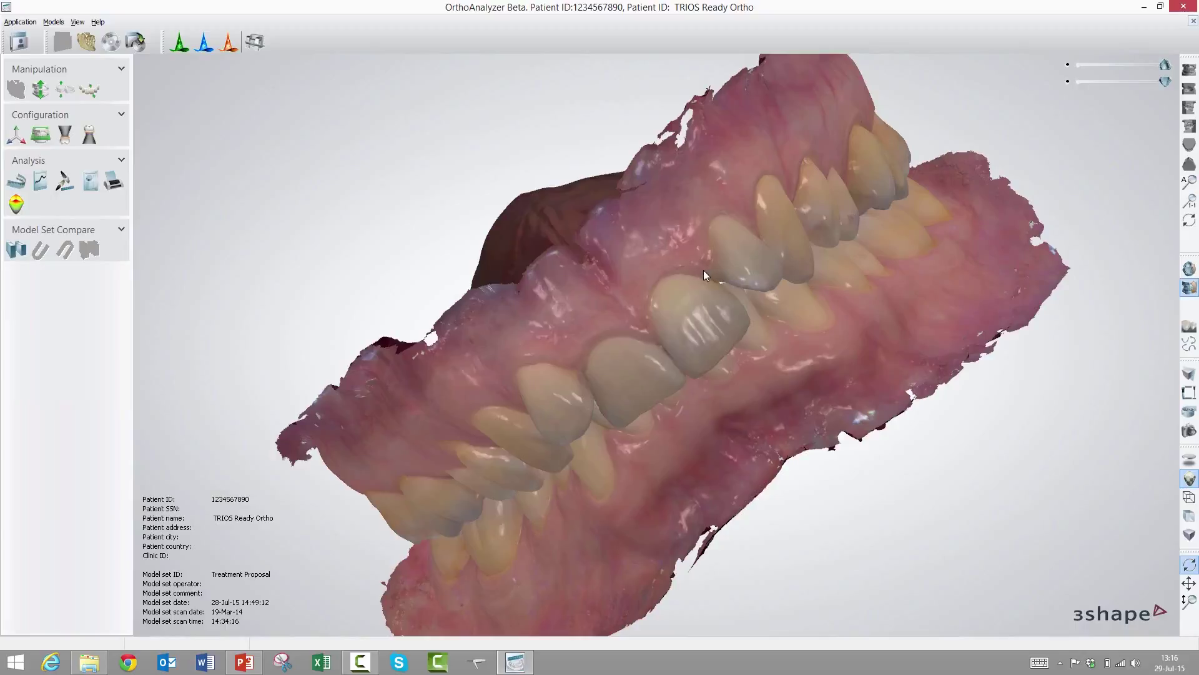
{"action": "mouse_move", "coordinate": [698, 275]}
{"action": "right_mouse_down"}
{"action": "mouse_move", "coordinate": [653, 432]}
{"action": "mouse_move", "coordinate": [700, 131]}
{"action": "mouse_move", "coordinate": [657, 343]}
{"action": "mouse_move", "coordinate": [530, 274]}
{"action": "mouse_move", "coordinate": [862, 214]}
{"action": "mouse_move", "coordinate": [496, 208]}
{"action": "mouse_move", "coordinate": [656, 286]}
{"action": "mouse_move", "coordinate": [624, 147]}
{"action": "mouse_move", "coordinate": [605, 410]}
{"action": "mouse_move", "coordinate": [612, 134]}
{"action": "mouse_move", "coordinate": [837, 313]}
{"action": "mouse_move", "coordinate": [427, 290]}
{"action": "mouse_move", "coordinate": [739, 190]}
{"action": "mouse_move", "coordinate": [478, 359]}
{"action": "mouse_move", "coordinate": [718, 165]}
{"action": "mouse_move", "coordinate": [675, 279]}
{"action": "right_mouse_up"}
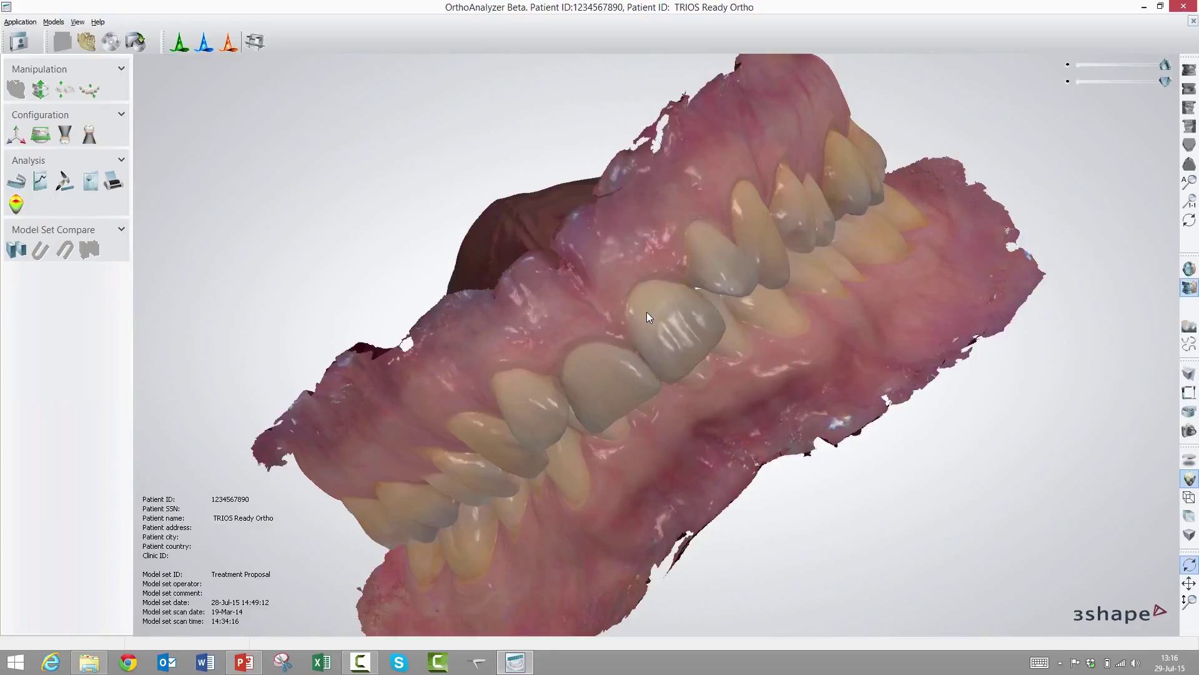
{"action": "scroll", "coordinate": [646, 313], "scroll_direction": "up", "scroll_amount": 4}
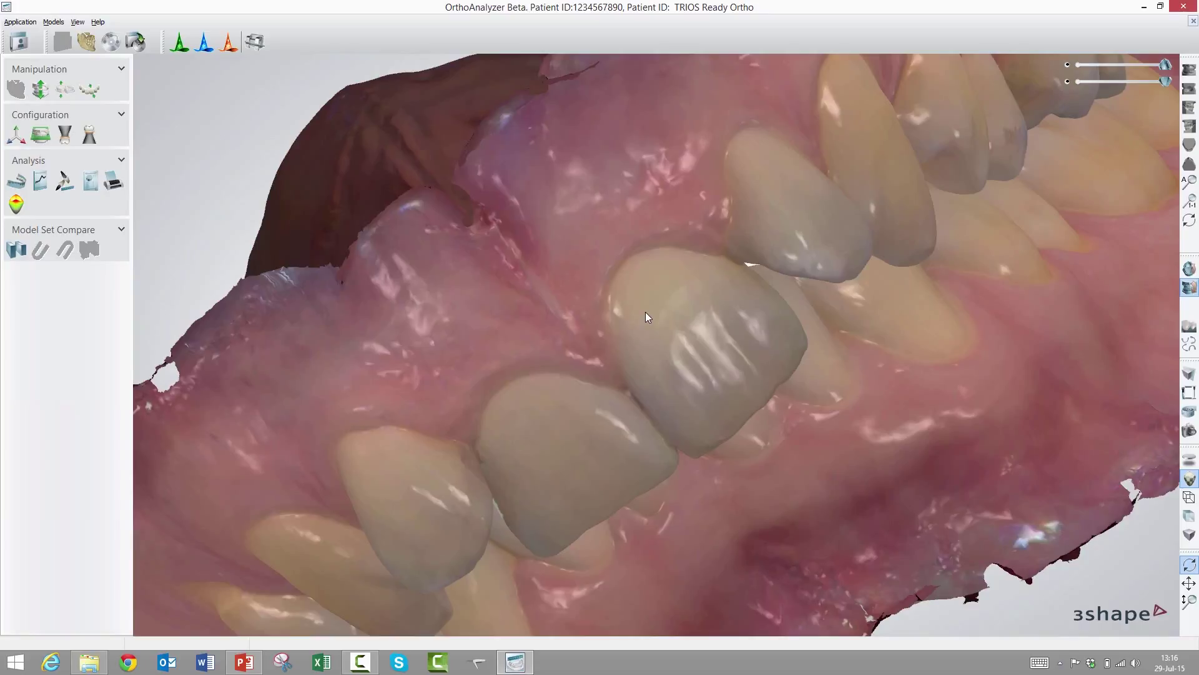
{"action": "scroll", "coordinate": [646, 313], "scroll_direction": "down", "scroll_amount": 2}
{"action": "scroll", "coordinate": [645, 313], "scroll_direction": "down", "scroll_amount": 4}
{"action": "scroll", "coordinate": [644, 317], "scroll_direction": "up", "scroll_amount": 4}
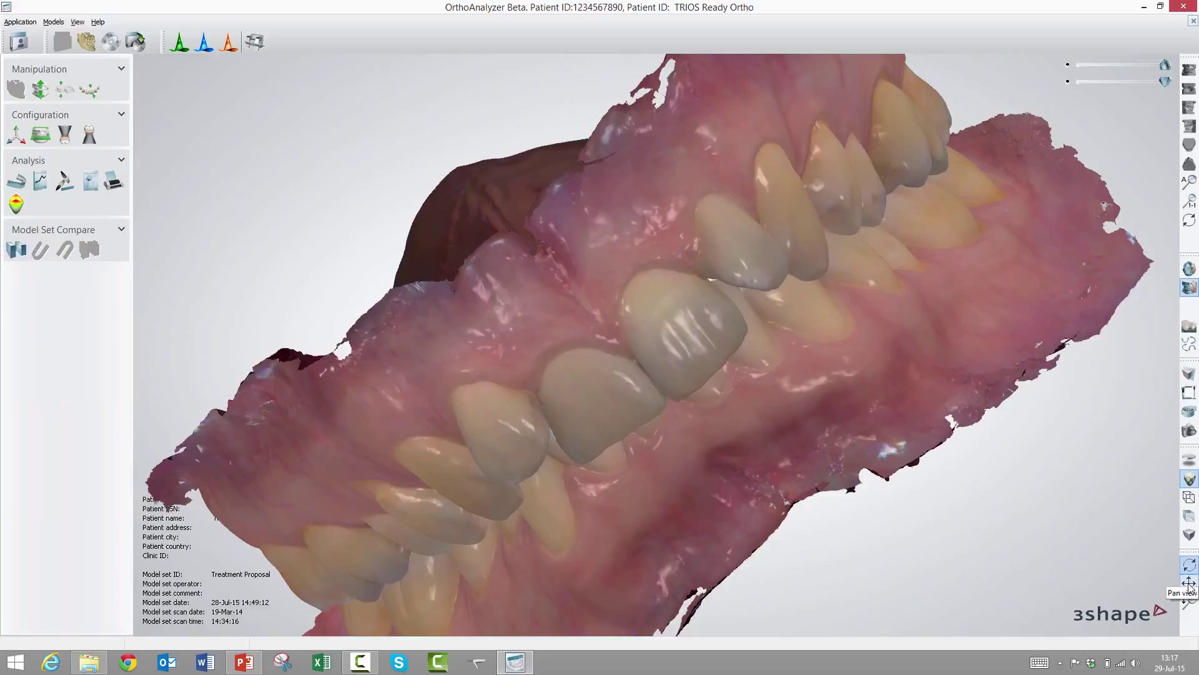
- Reposition and rescale the view of the closed jaw models with the Pan view and zoom tools
{"action": "left_click", "coordinate": [1189, 583]}
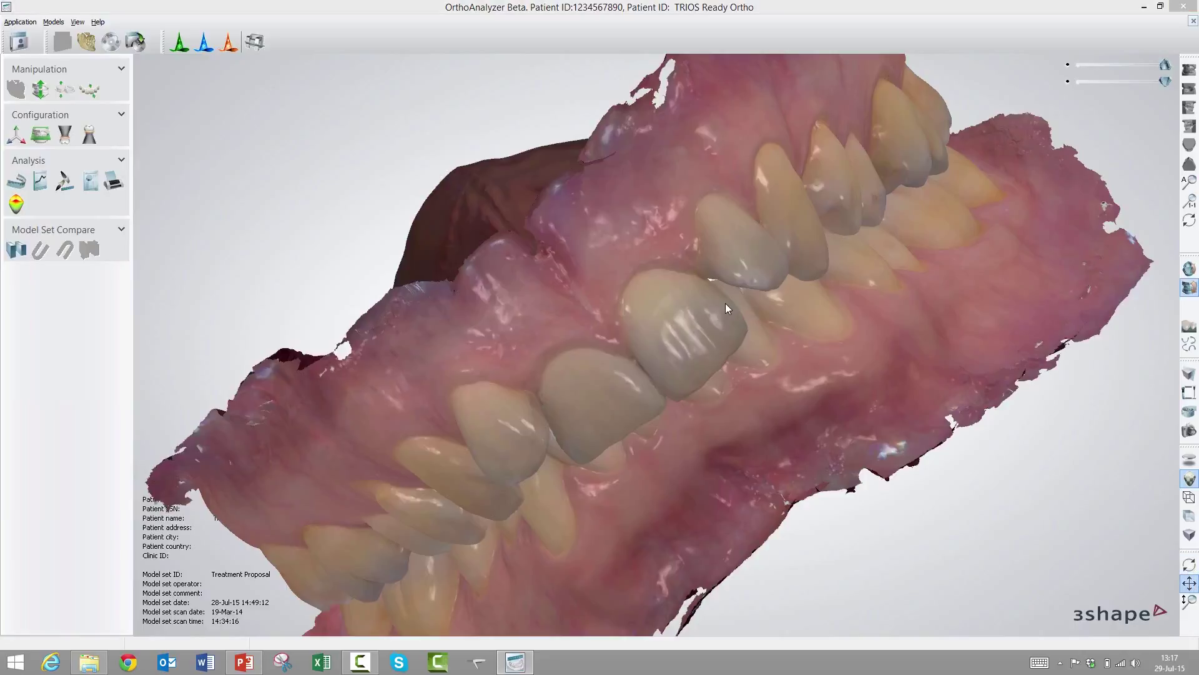
{"action": "left_click_drag", "start_coordinate": [722, 297], "coordinate": [722, 246]}
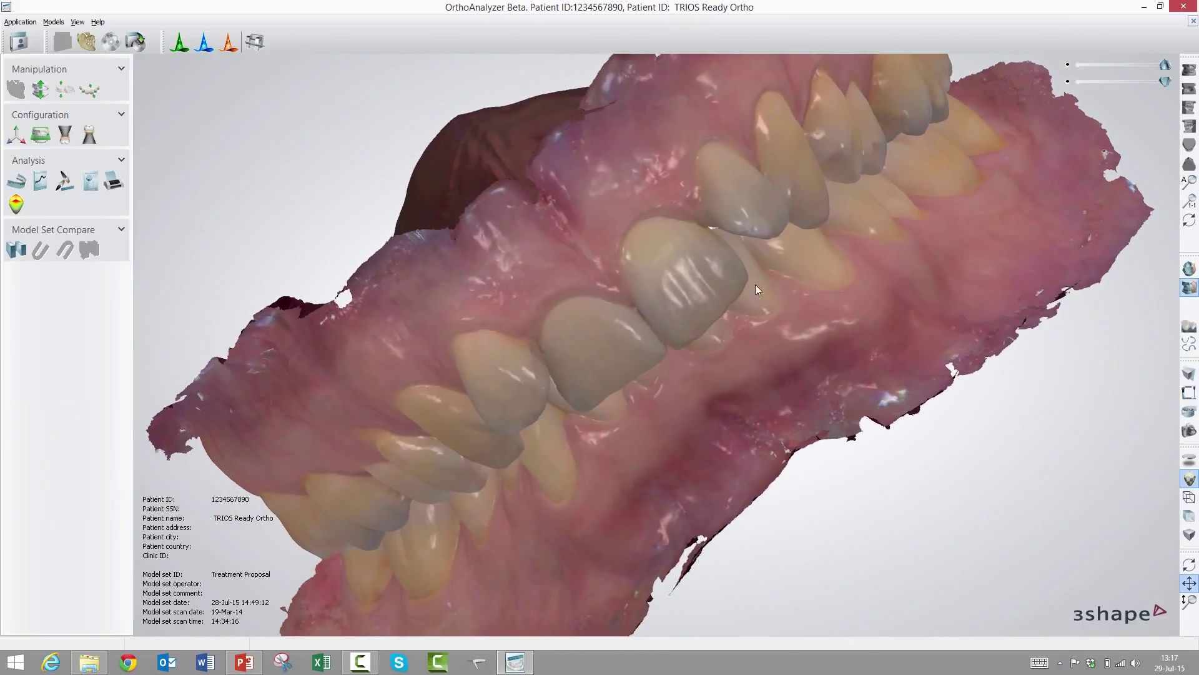
{"action": "left_click", "coordinate": [1192, 603]}
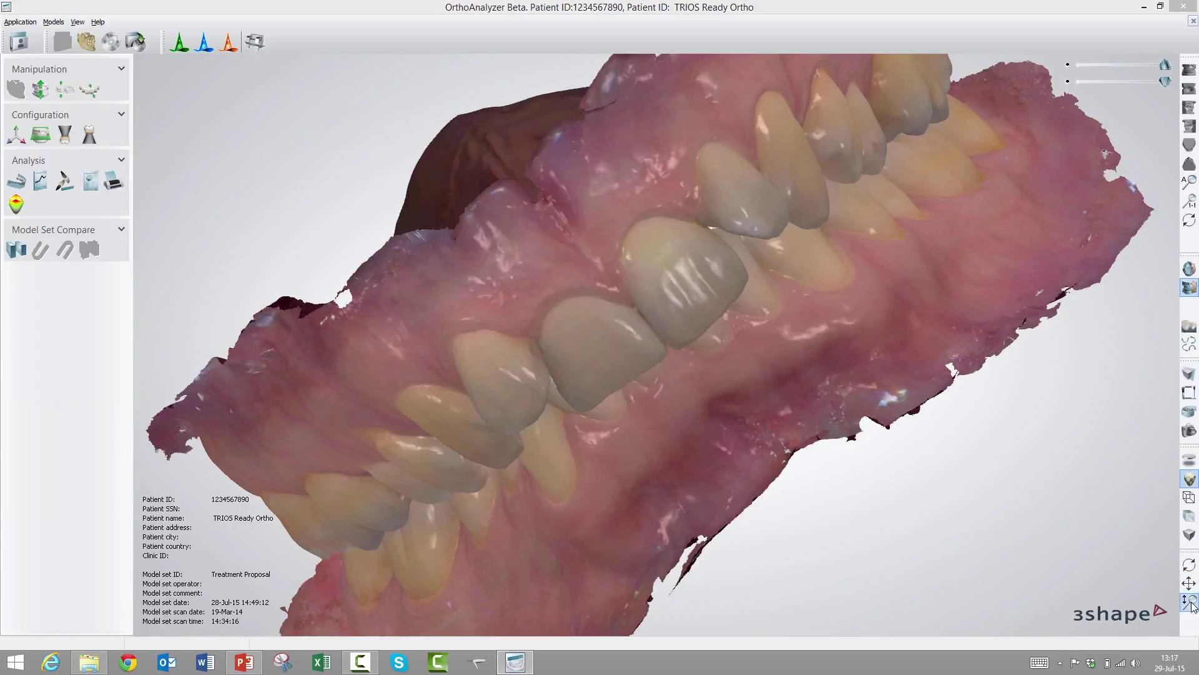
{"action": "left_click_drag", "start_coordinate": [711, 220], "coordinate": [725, 244]}
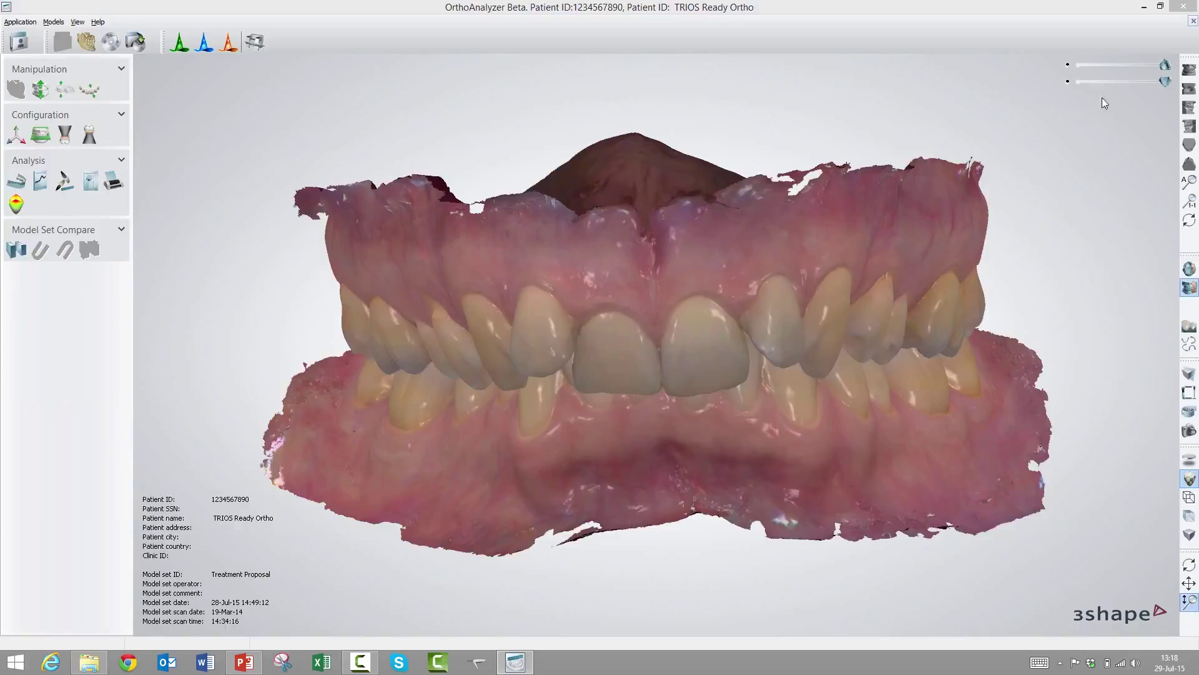
- Display the upper jaw alone, the lower jaw alone, and both jaws together
{"action": "left_click", "coordinate": [1067, 81]}
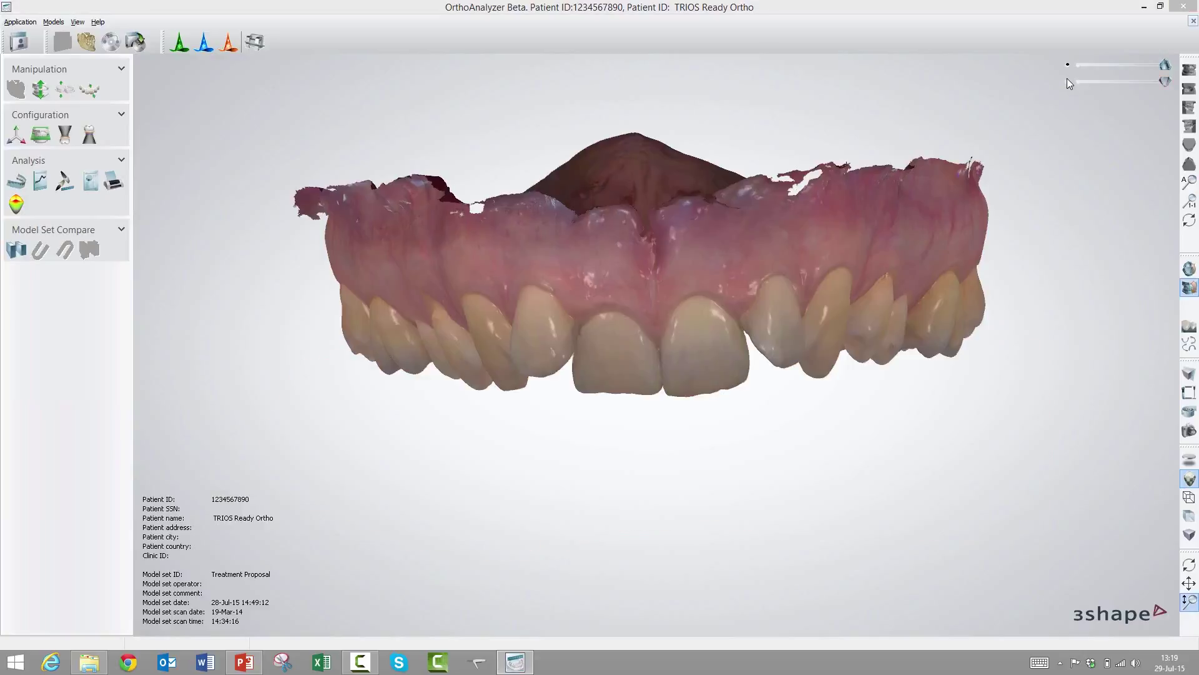
{"action": "left_click", "coordinate": [1067, 65]}
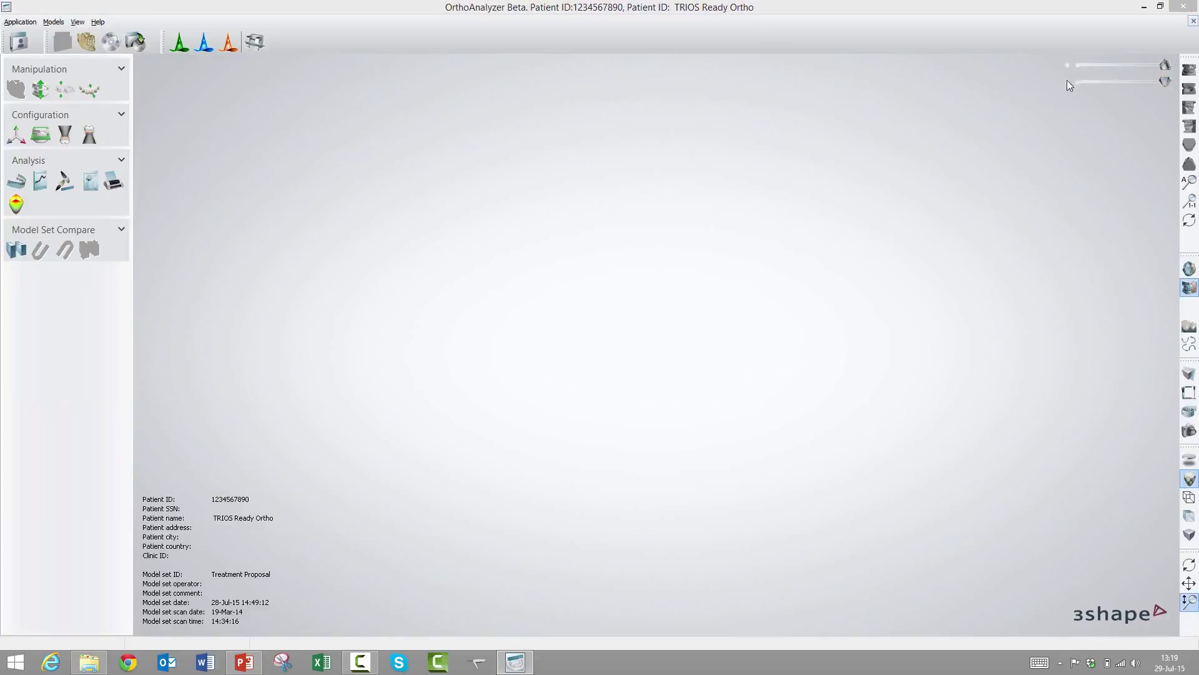
{"action": "left_click", "coordinate": [1067, 82]}
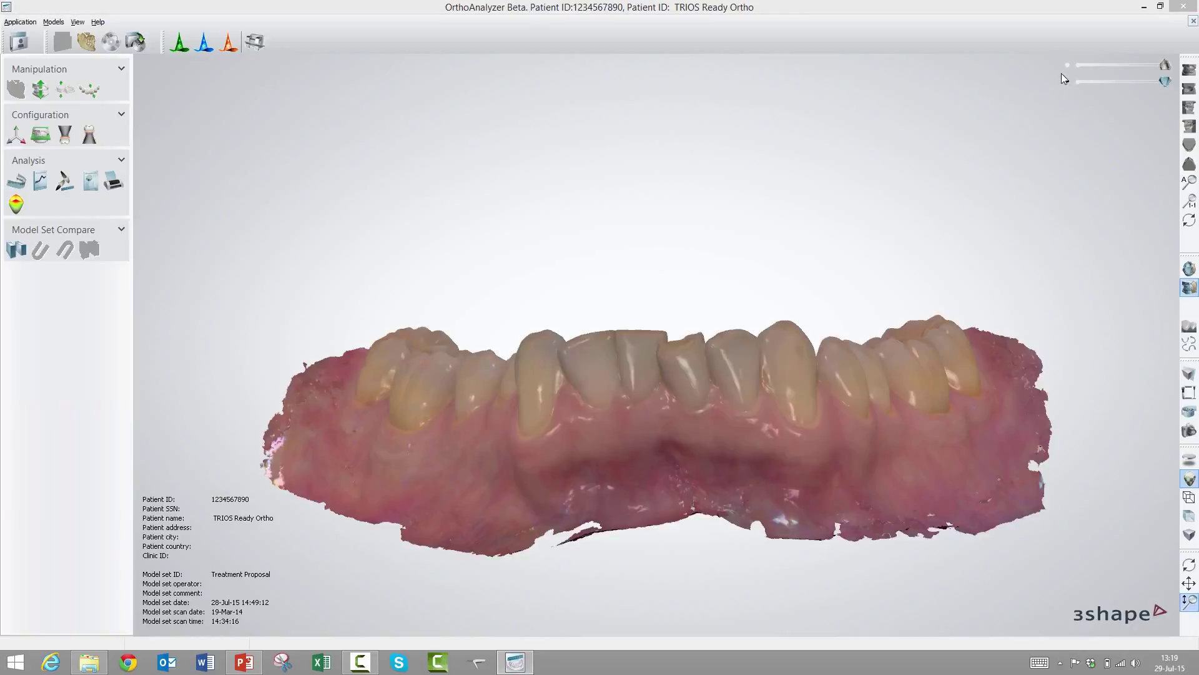
{"action": "left_click", "coordinate": [1068, 65]}
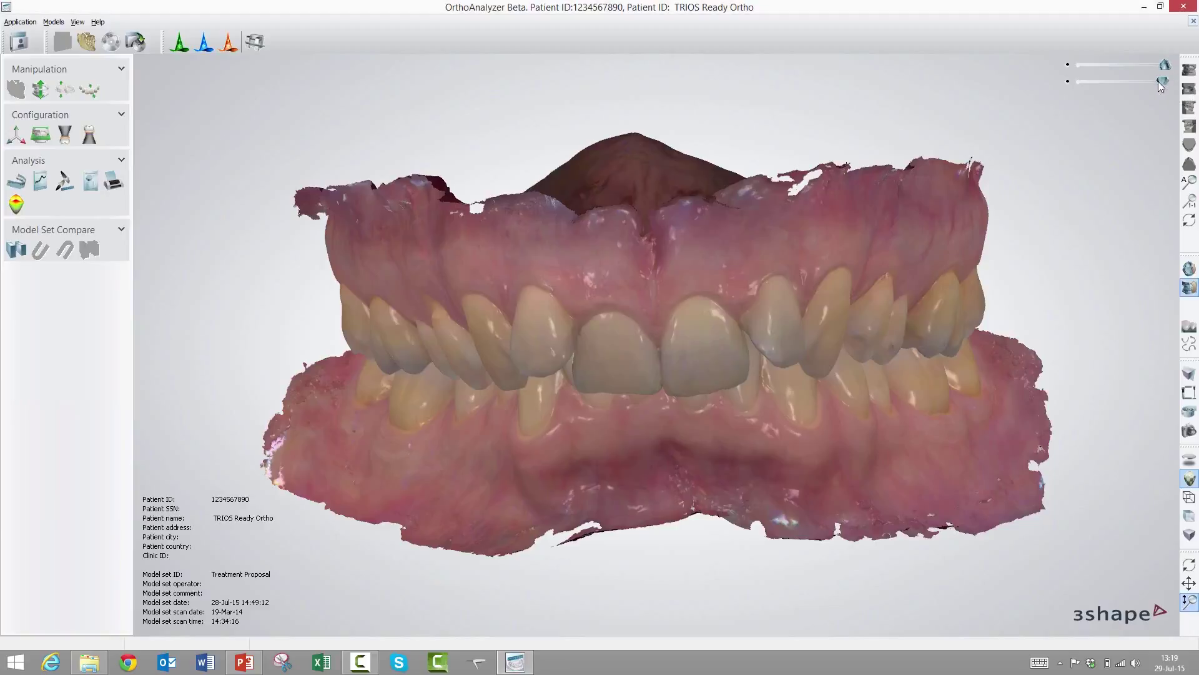
- Try partial transparency on the lower jaw, restore full opacity, and hide and show that jaw once
{"action": "mouse_move", "coordinate": [1158, 81]}
{"action": "left_mouse_down"}
{"action": "mouse_move", "coordinate": [1082, 91]}
{"action": "mouse_move", "coordinate": [1137, 84]}
{"action": "left_mouse_up"}
{"action": "left_click_drag", "start_coordinate": [1155, 81], "coordinate": [1171, 81]}
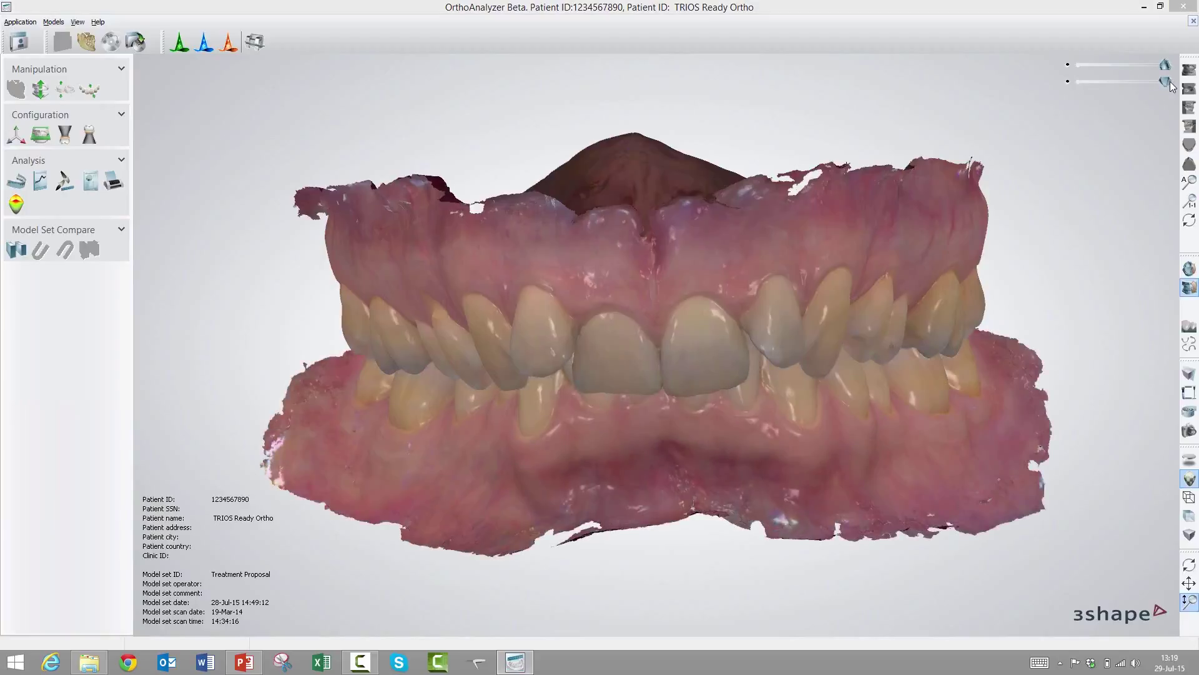
{"action": "left_click", "coordinate": [1068, 83]}
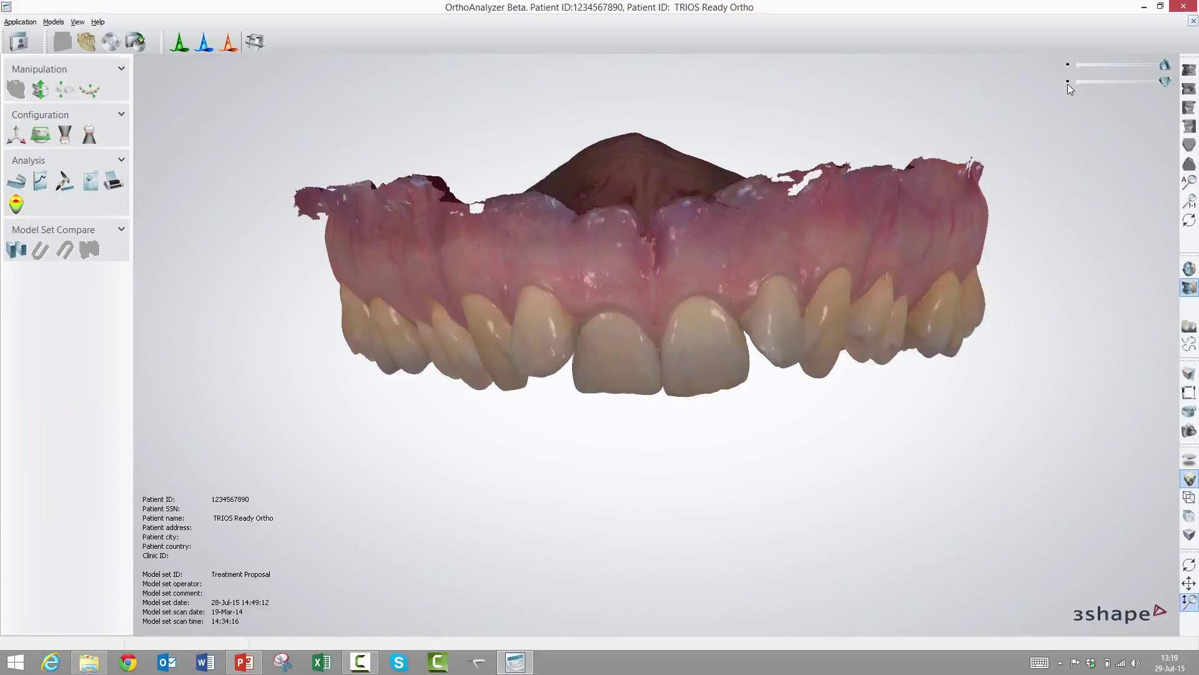
{"action": "left_click", "coordinate": [1067, 83]}
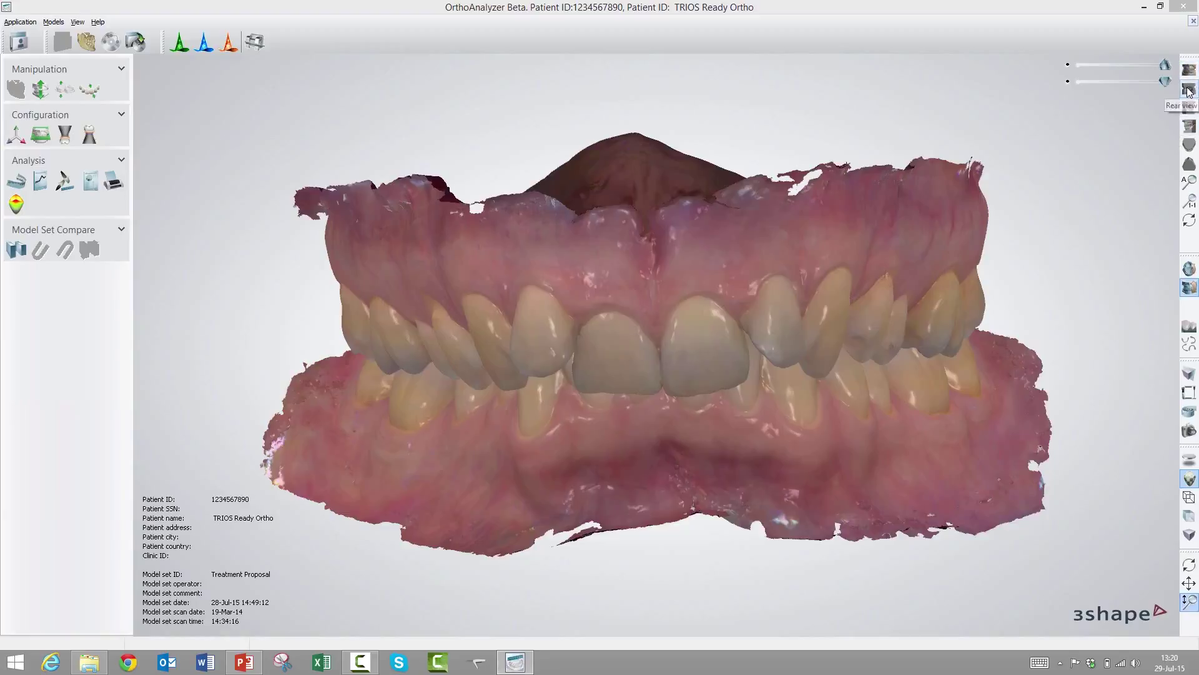
- Examine the closed models in the standard rear, right, left, top and front views
{"action": "left_click", "coordinate": [1188, 92]}
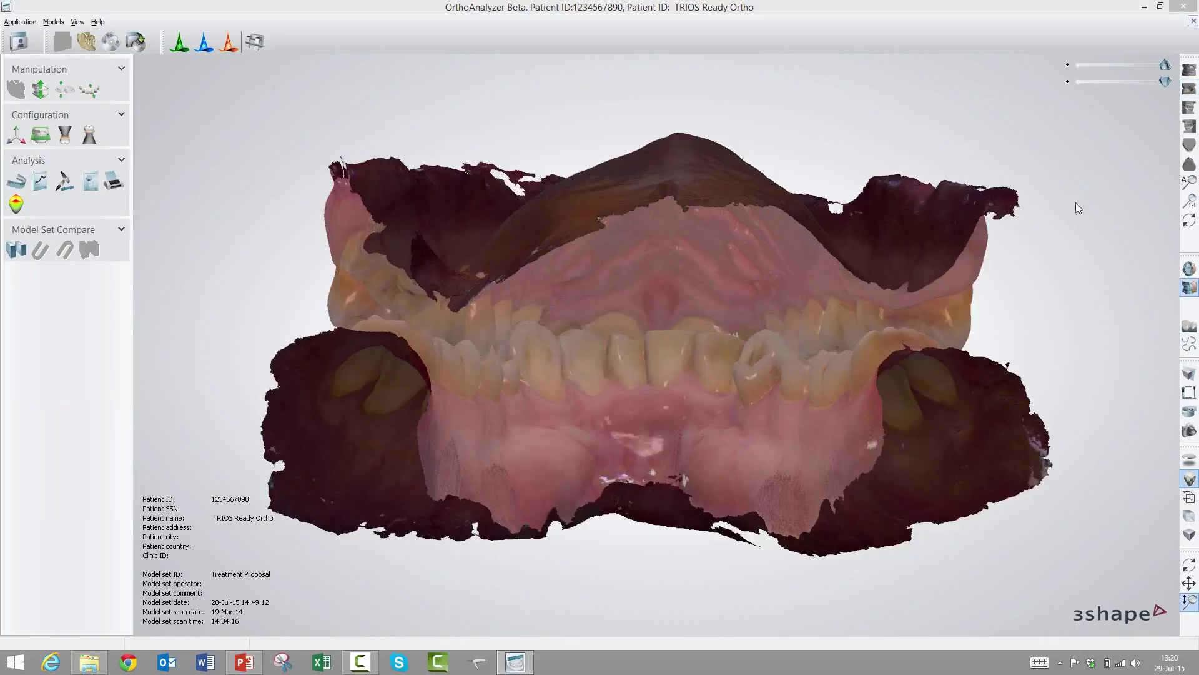
{"action": "left_click", "coordinate": [1190, 108]}
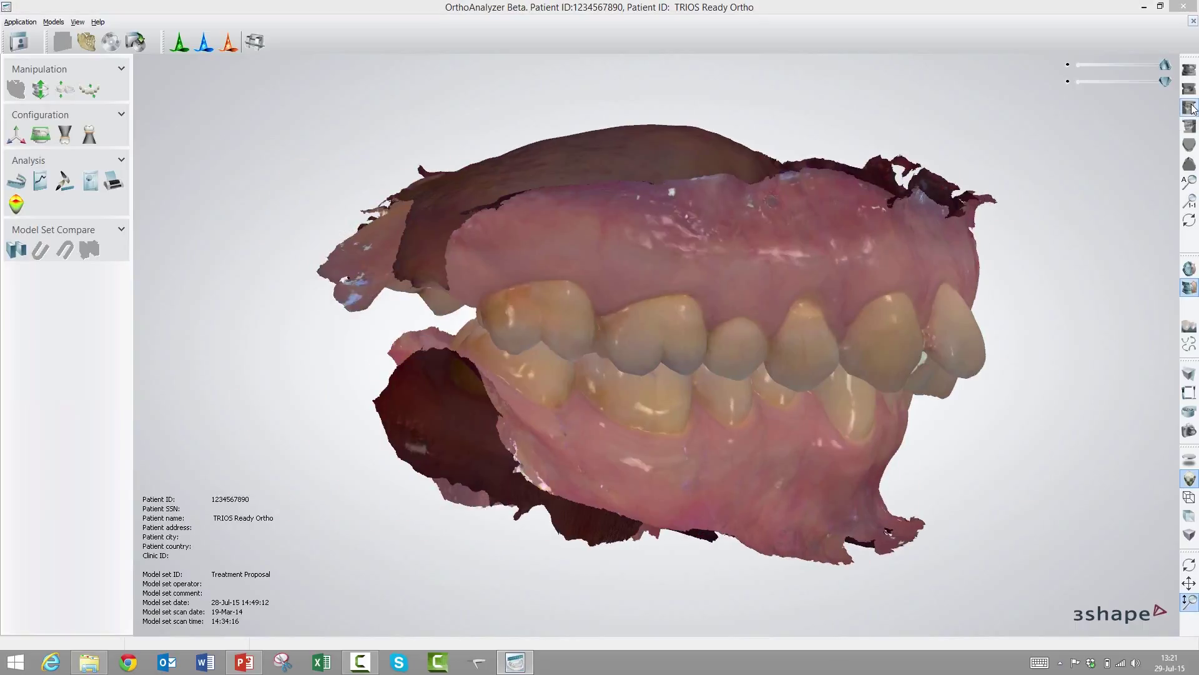
{"action": "left_click", "coordinate": [1188, 127]}
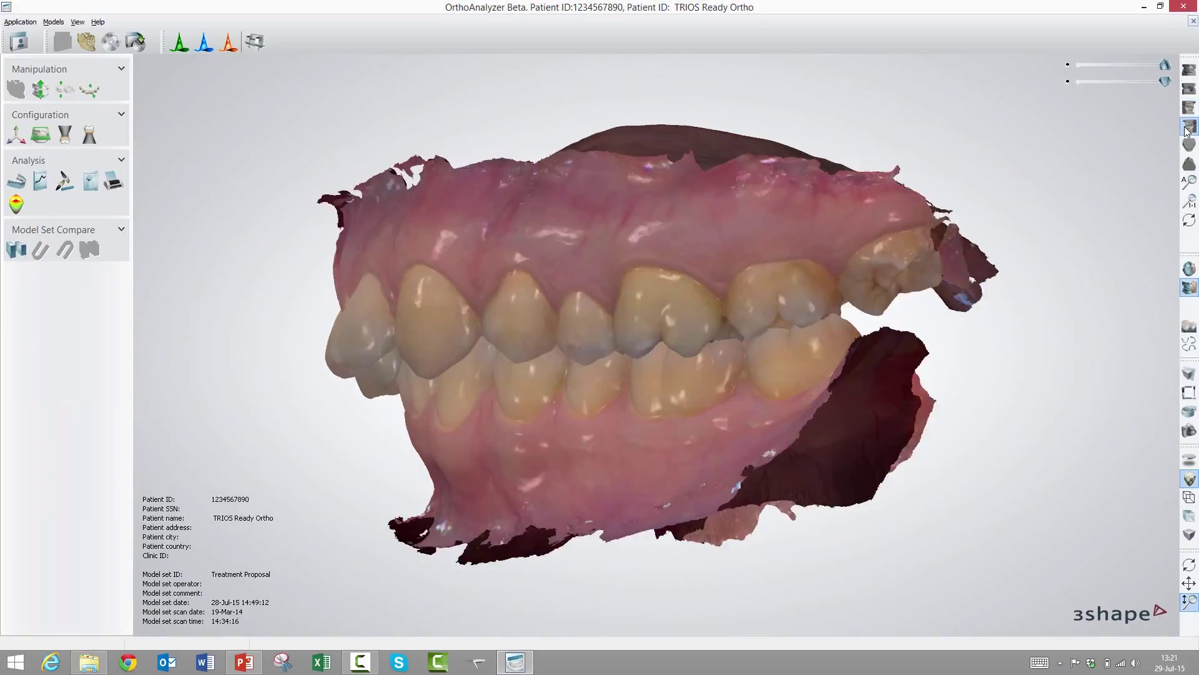
{"action": "left_click", "coordinate": [1189, 144]}
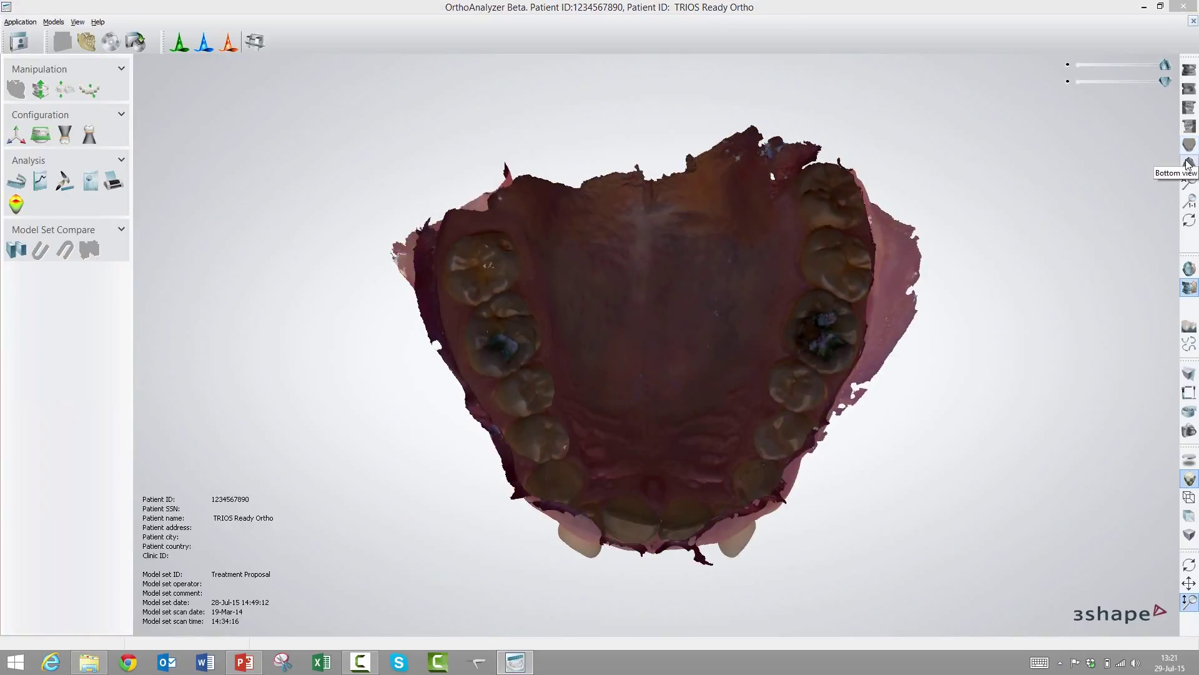
{"action": "left_click", "coordinate": [1190, 70]}
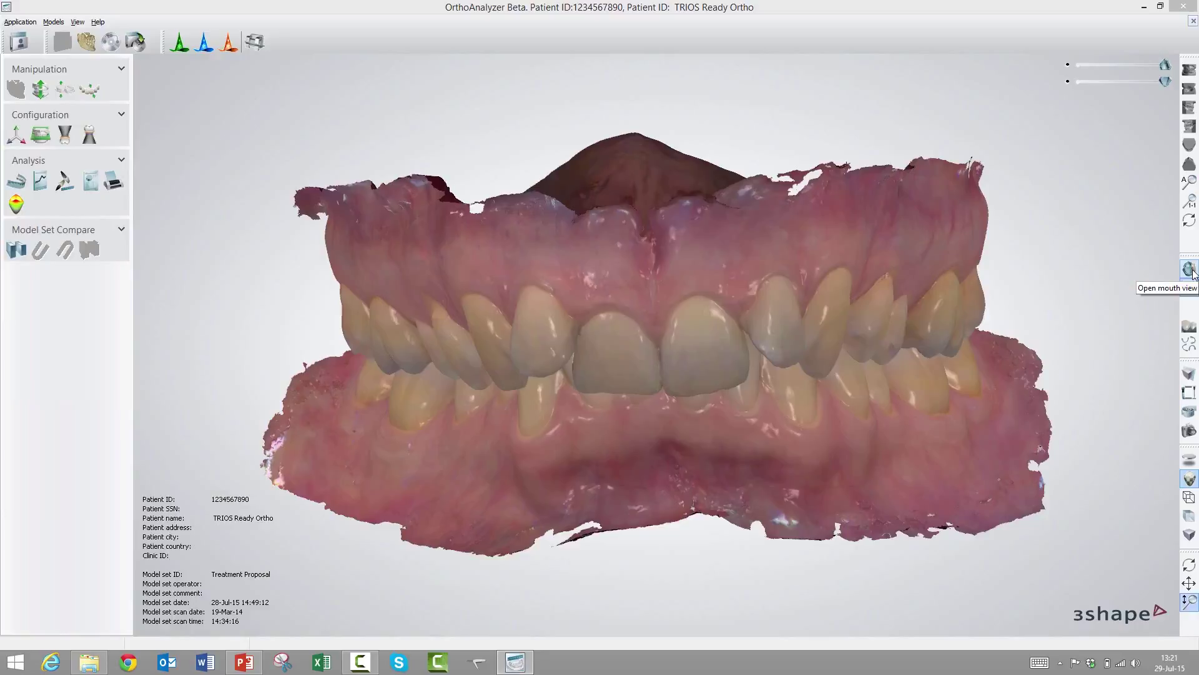
- Examine the chewing surfaces of both arches in the open mouth view and compare them with the closed mouth view
{"action": "mouse_move", "coordinate": [1193, 276]}
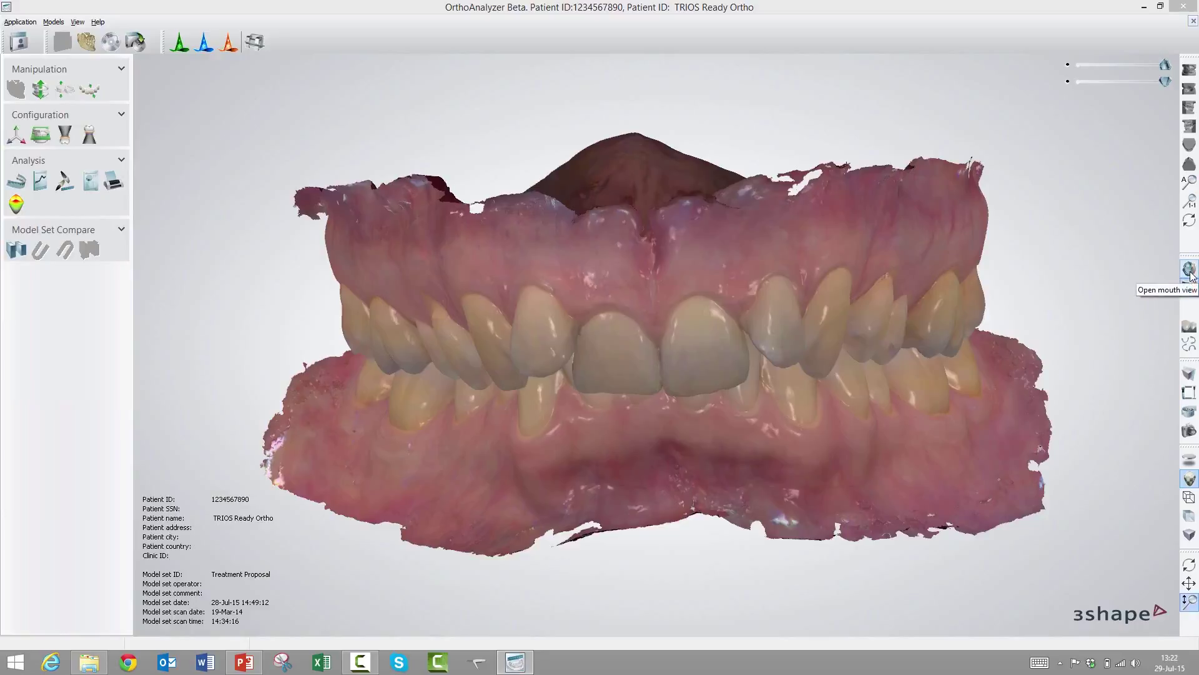
{"action": "left_click", "coordinate": [1190, 271]}
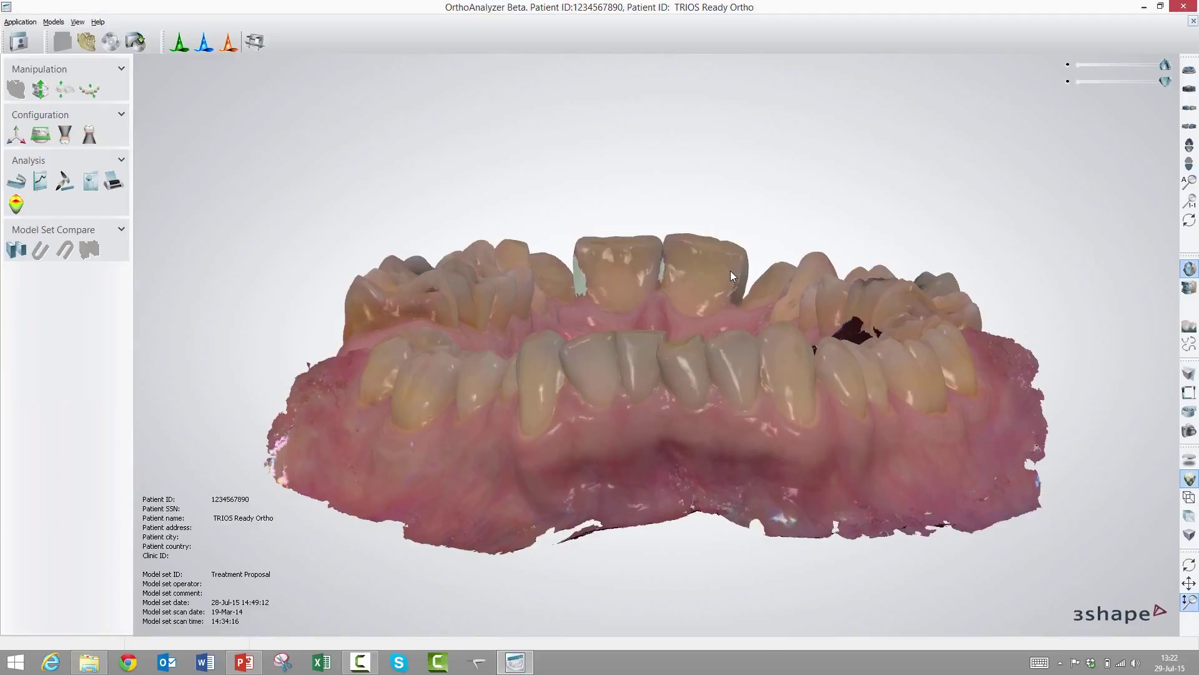
{"action": "left_click_drag", "start_coordinate": [730, 271], "coordinate": [732, 286]}
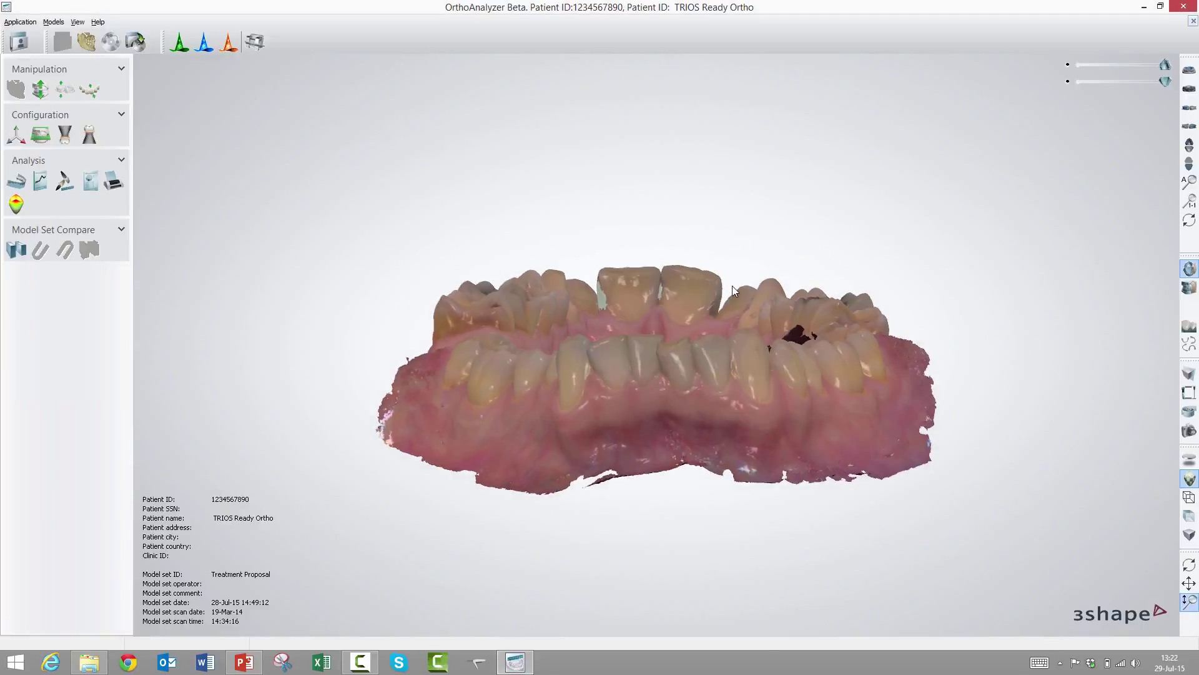
{"action": "left_click", "coordinate": [1190, 564]}
{"action": "left_click_drag", "start_coordinate": [687, 295], "coordinate": [672, 372]}
{"action": "scroll", "coordinate": [648, 369], "scroll_direction": "down", "scroll_amount": 5}
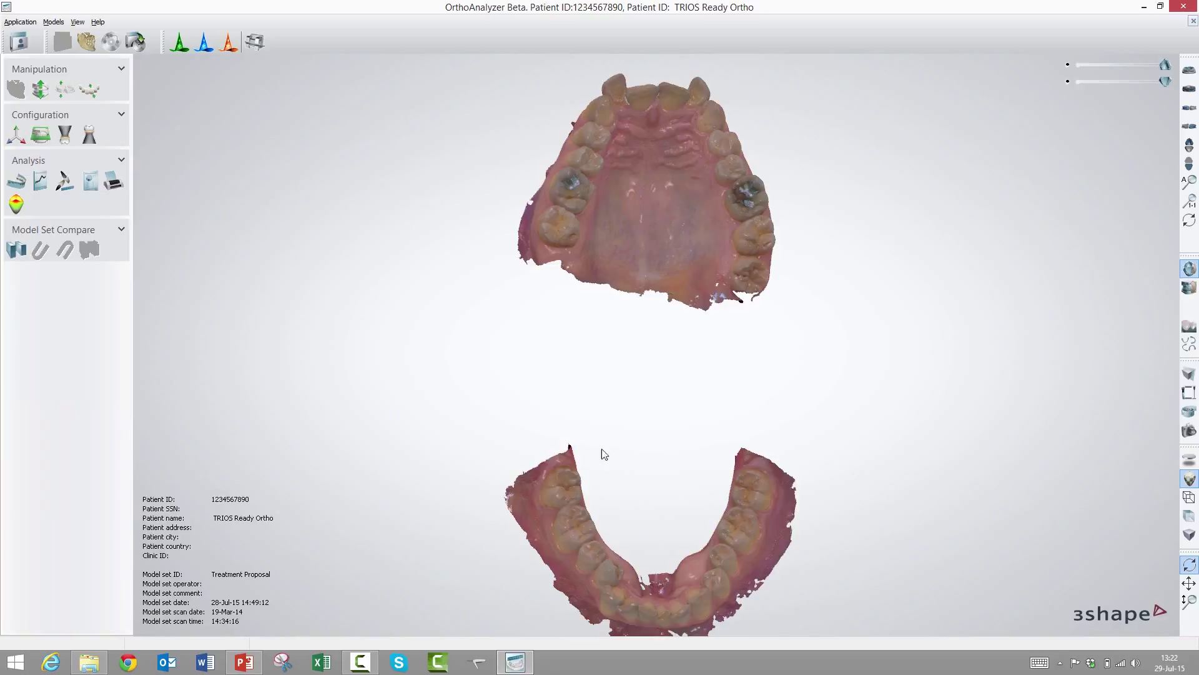
{"action": "left_click", "coordinate": [1190, 288]}
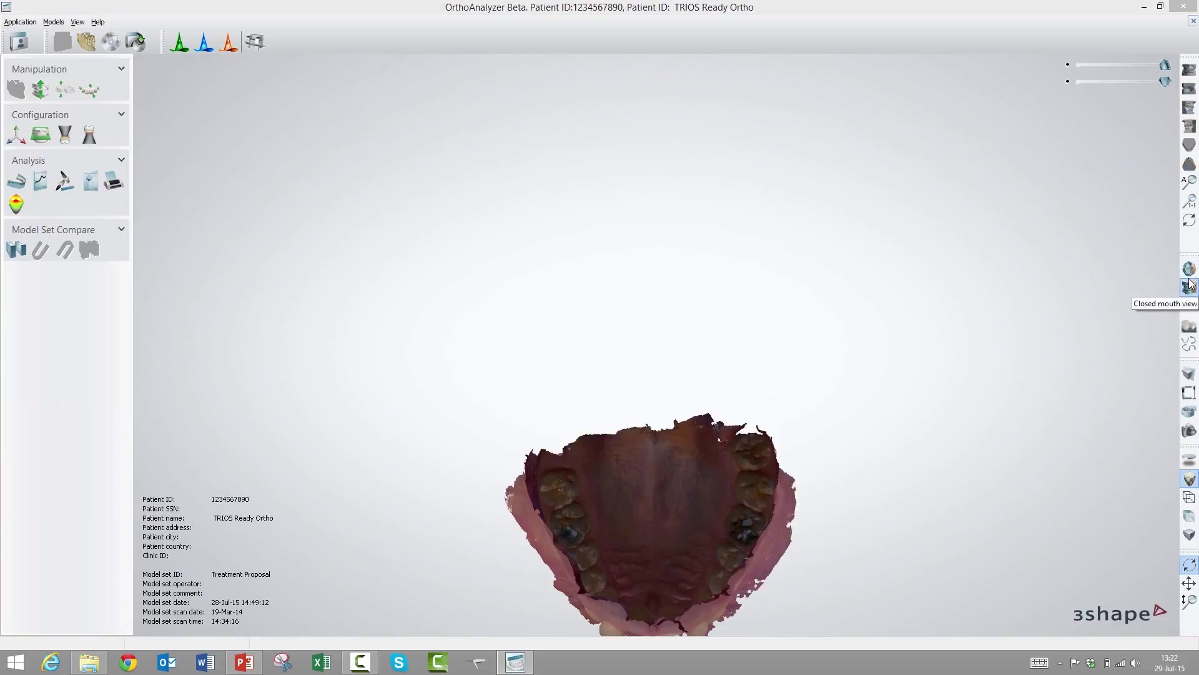
{"action": "left_click", "coordinate": [1189, 271]}
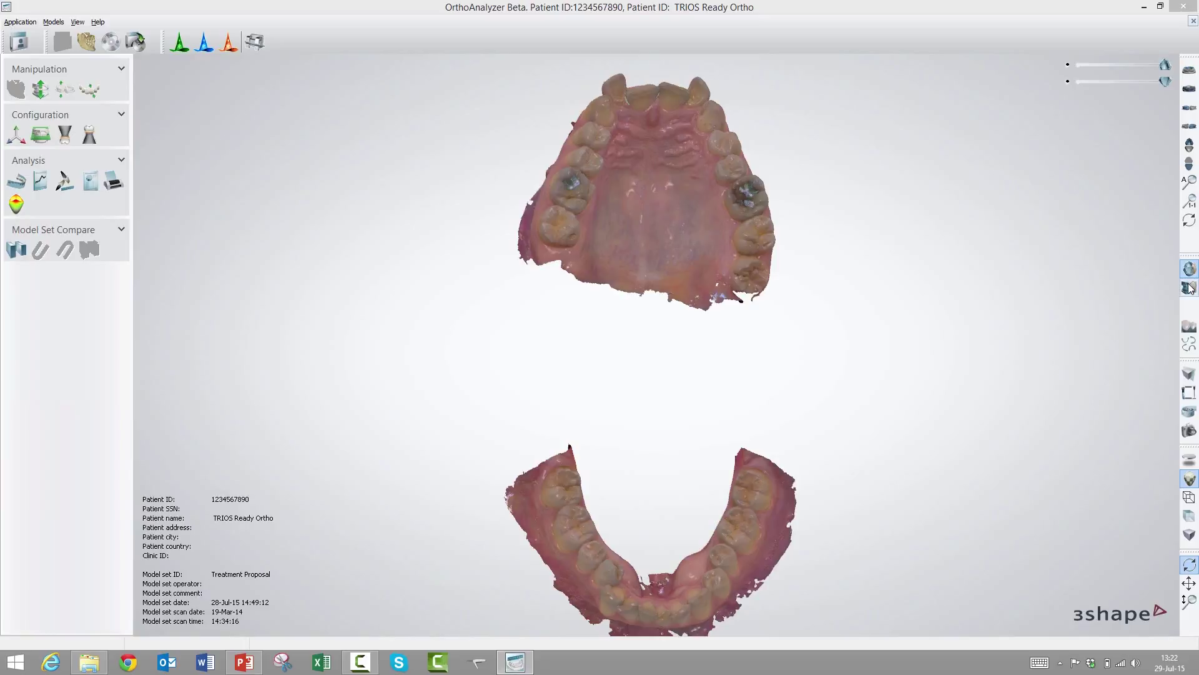
- Examine the opened models in the standard rear, side, bottom and top views, finishing on the right view
{"action": "left_click", "coordinate": [1190, 90]}
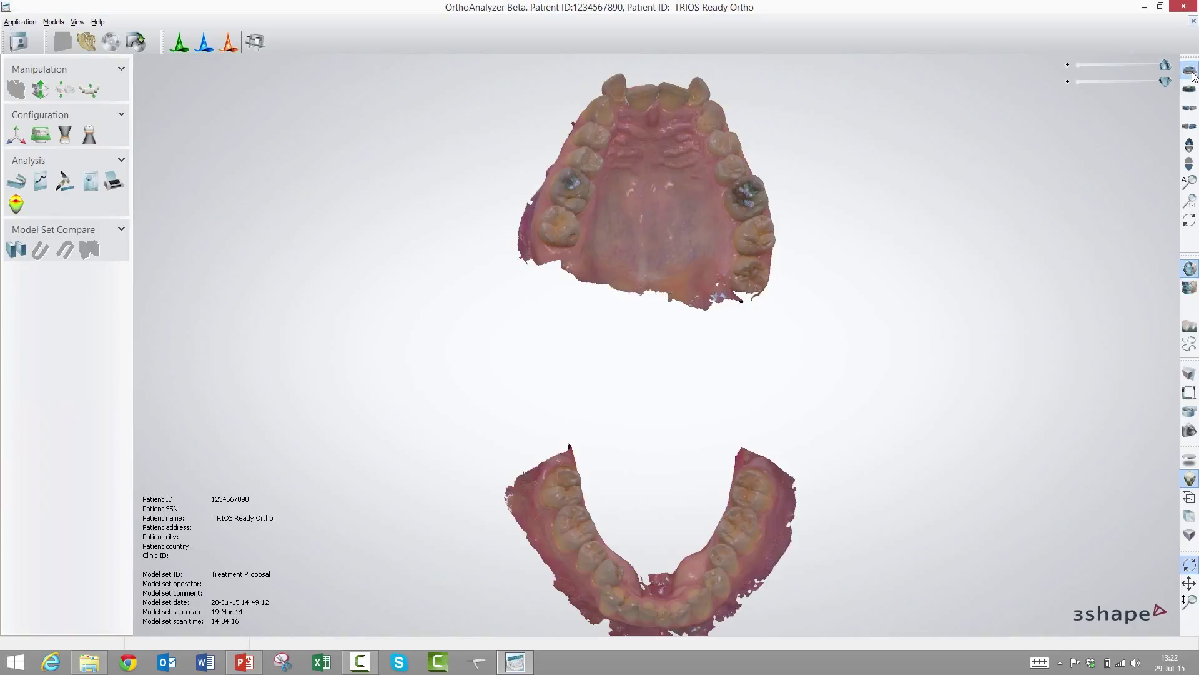
{"action": "left_click", "coordinate": [1189, 91]}
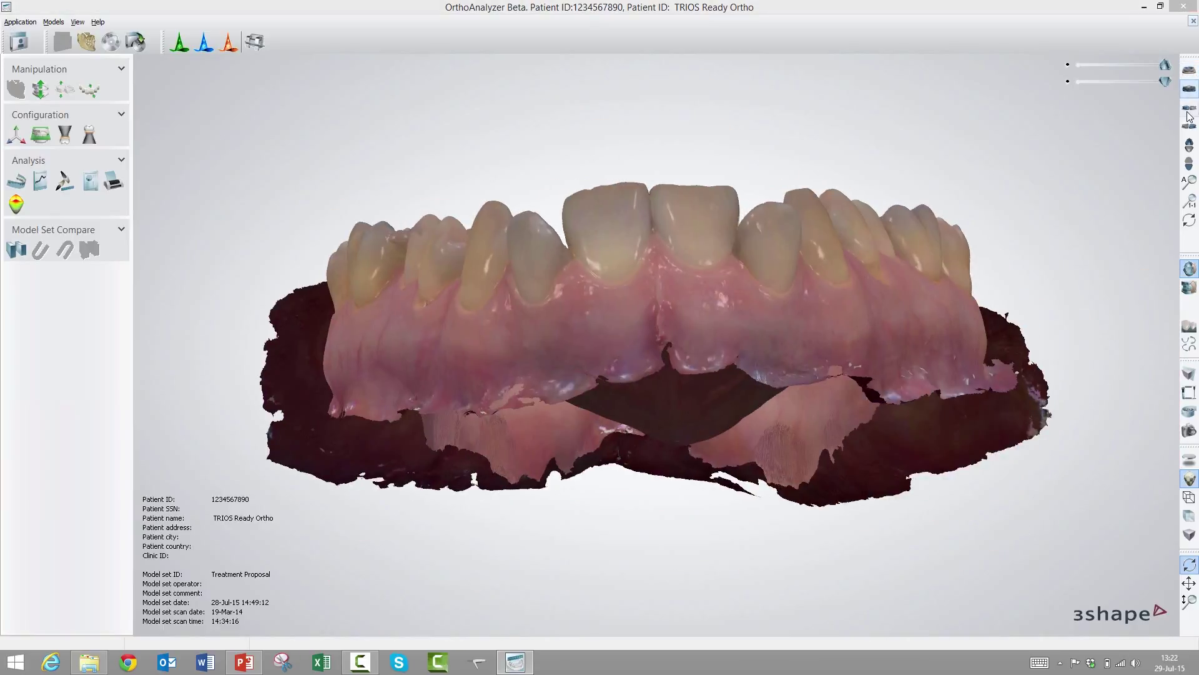
{"action": "left_click", "coordinate": [1187, 111]}
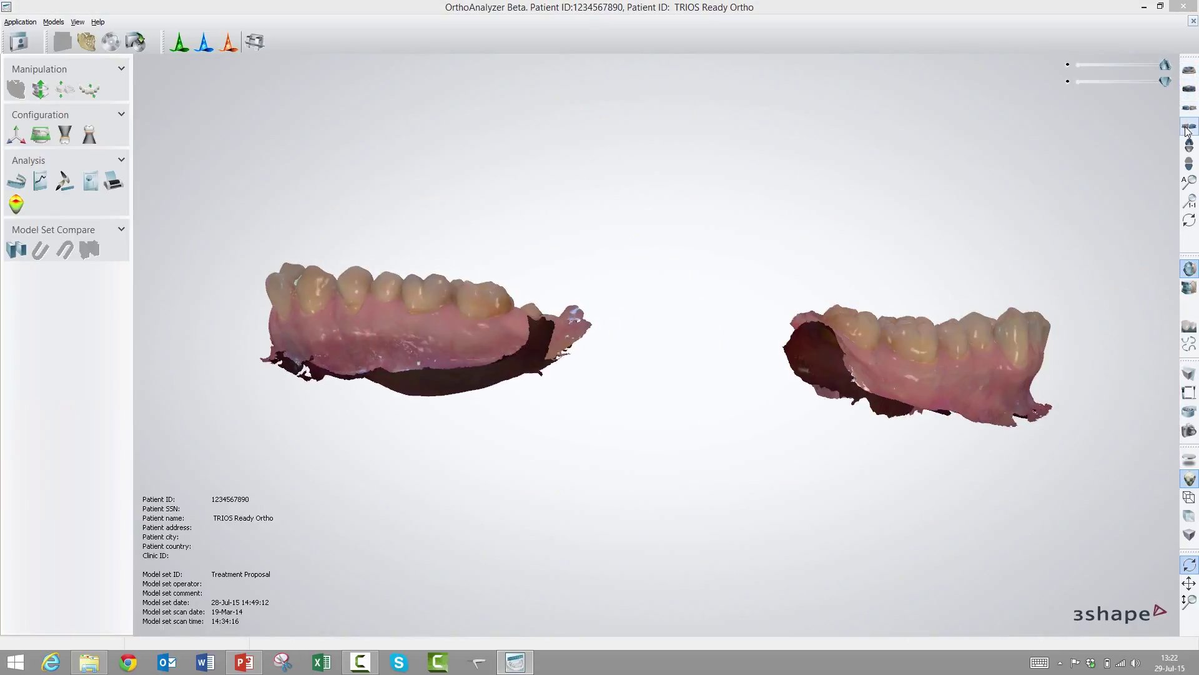
{"action": "left_click", "coordinate": [1189, 127]}
{"action": "left_click", "coordinate": [1190, 164]}
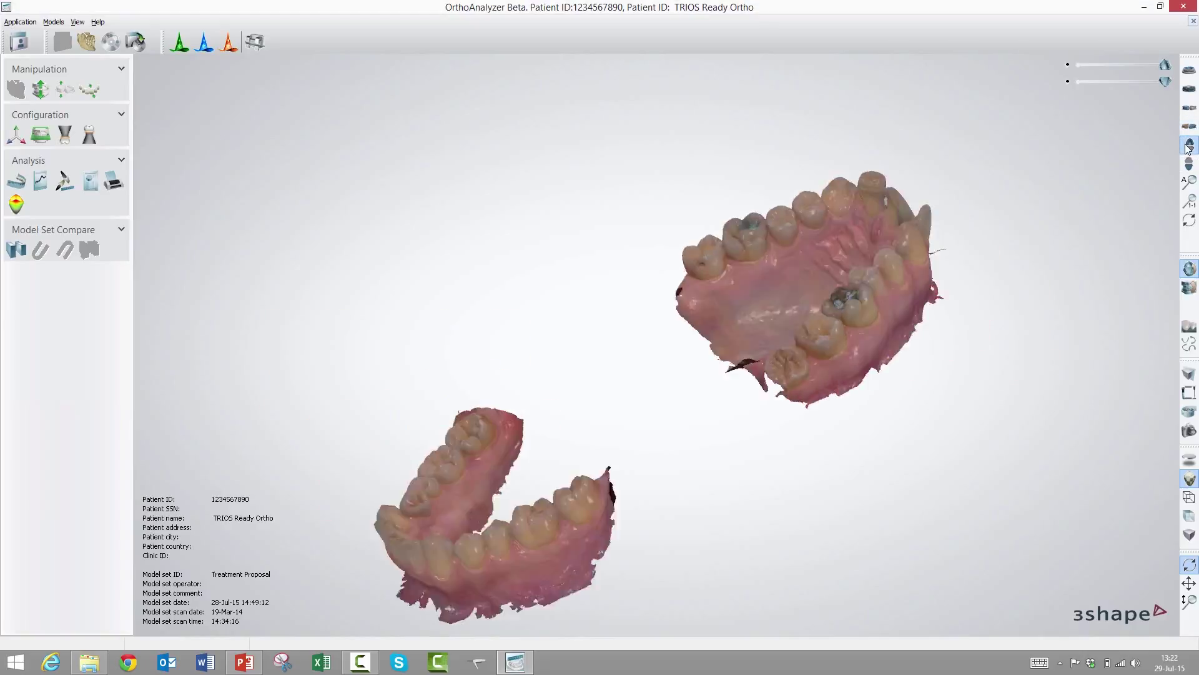
{"action": "left_click", "coordinate": [1189, 164]}
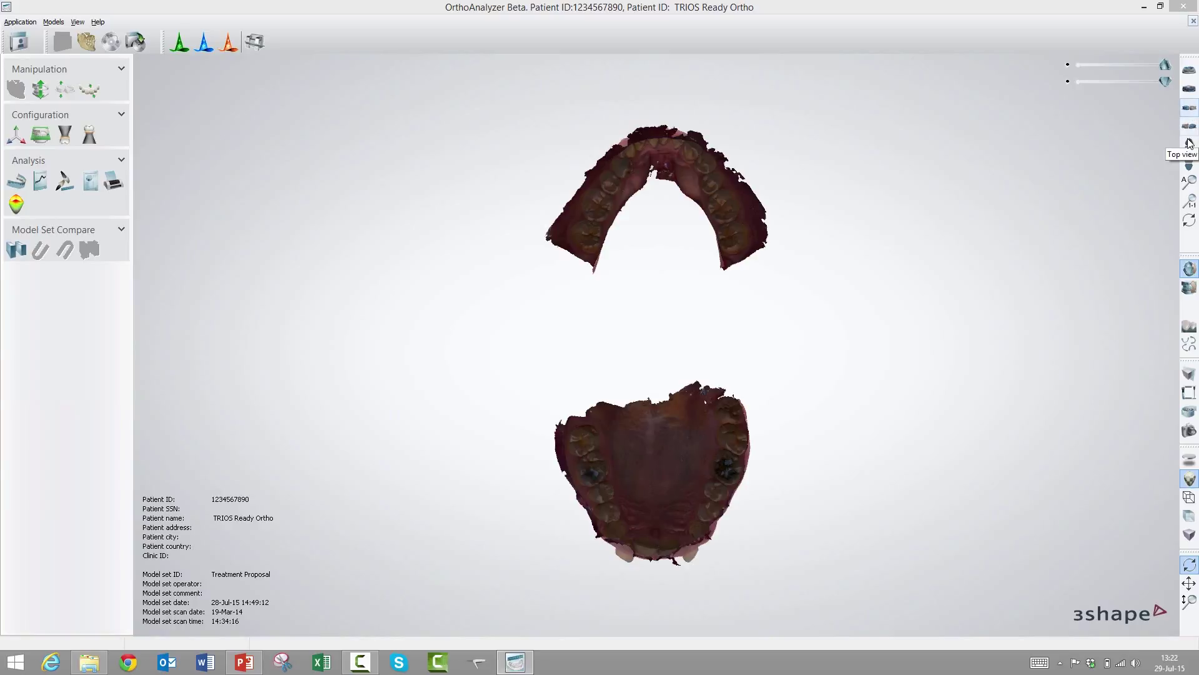
{"action": "left_click", "coordinate": [1189, 145]}
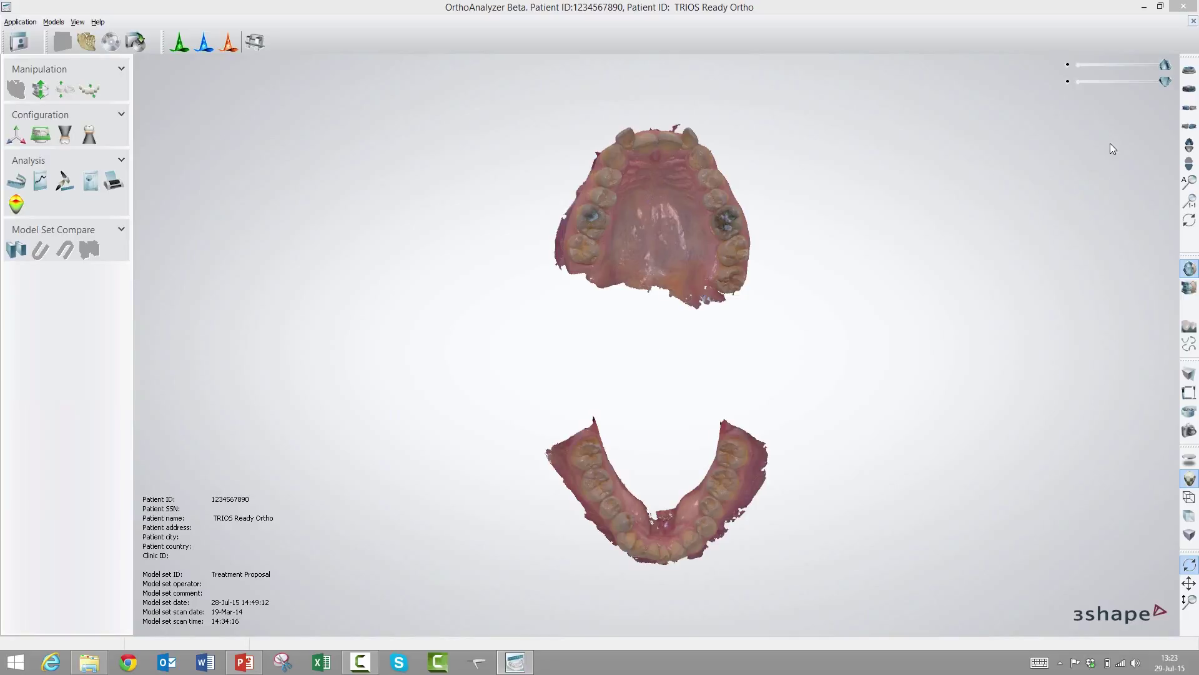
{"action": "left_click", "coordinate": [1188, 110]}
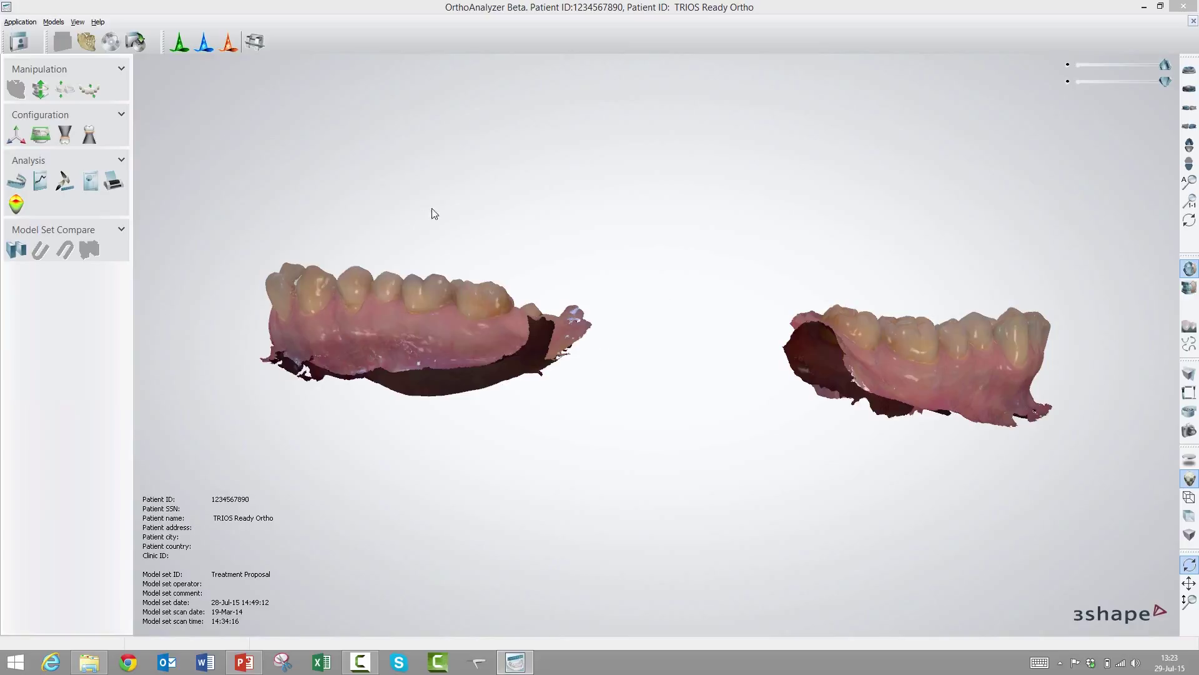
- Move the upper jaw closer to the lower jaw with the transformation box in the open model set alignment and accept it
{"action": "left_click", "coordinate": [65, 91]}
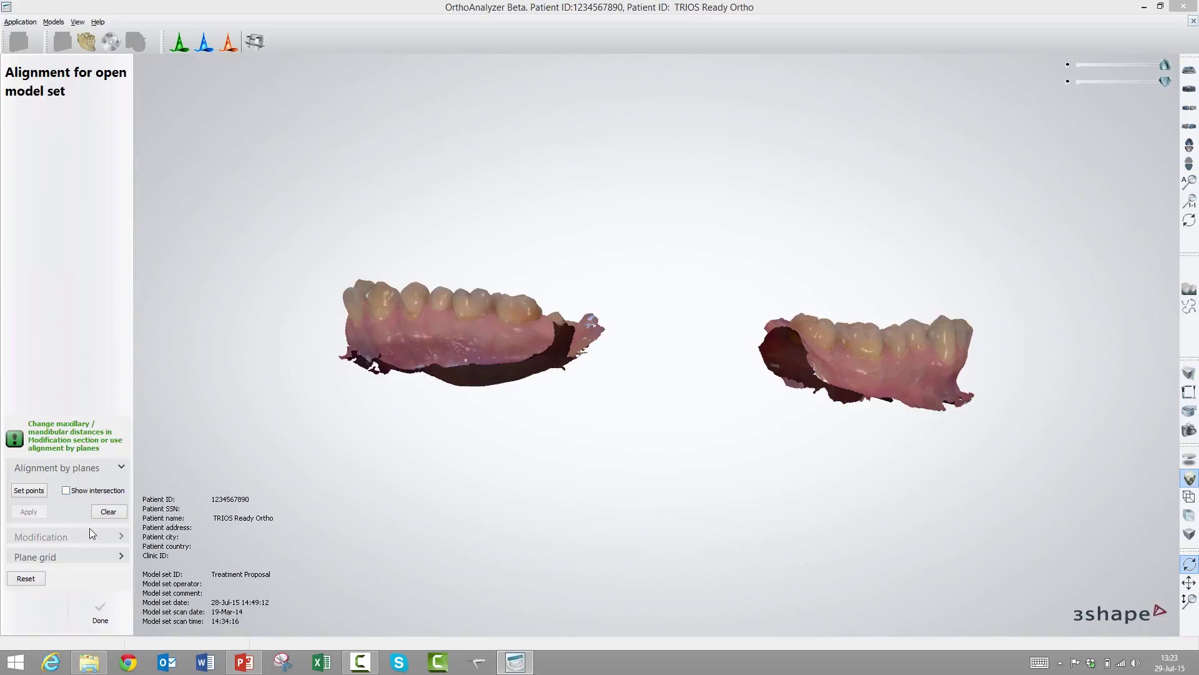
{"action": "left_click", "coordinate": [121, 537]}
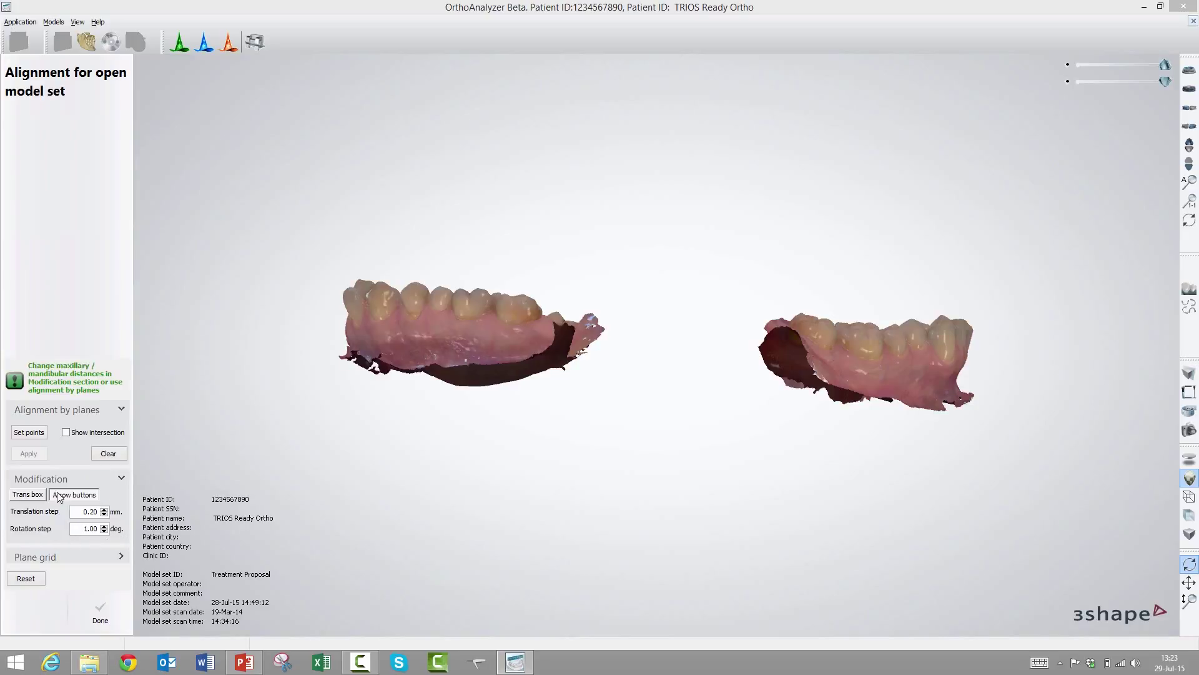
{"action": "left_click", "coordinate": [25, 496]}
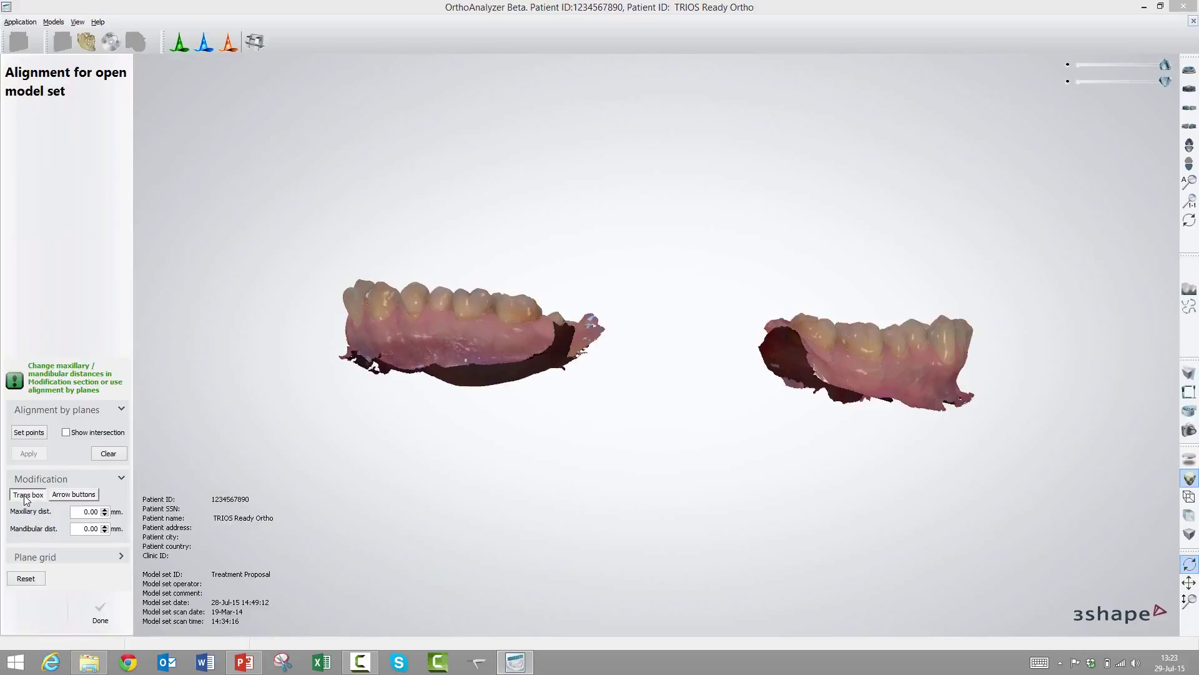
{"action": "left_click", "coordinate": [460, 329]}
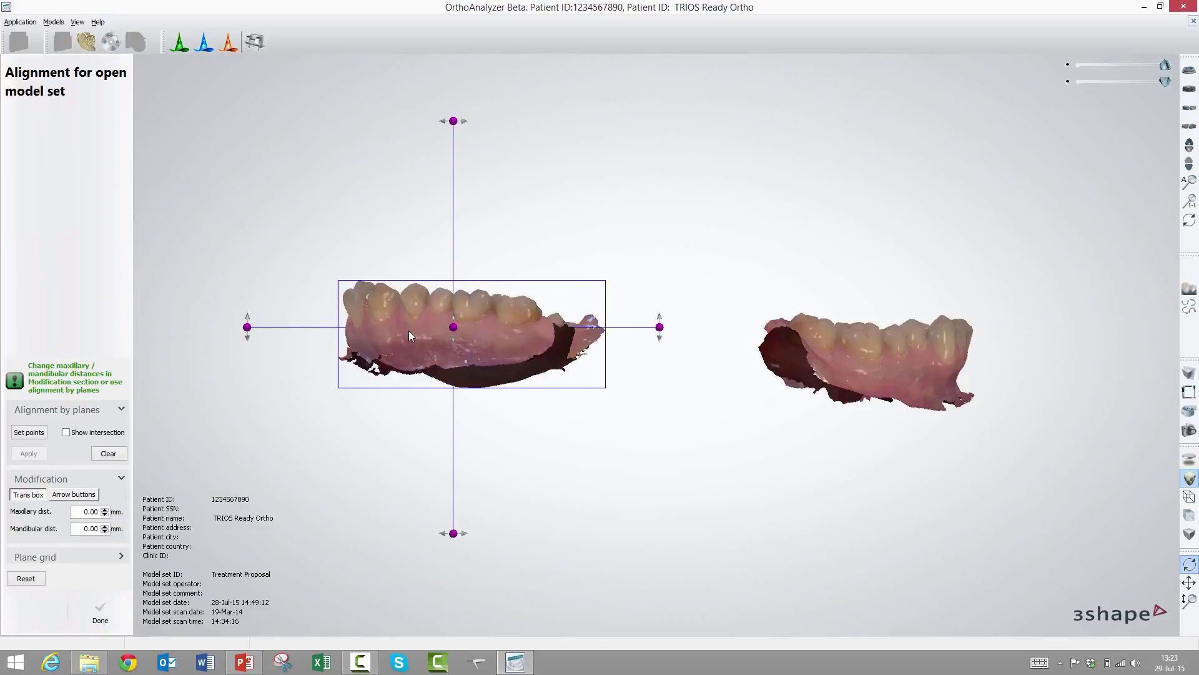
{"action": "left_click_drag", "start_coordinate": [400, 323], "coordinate": [534, 331]}
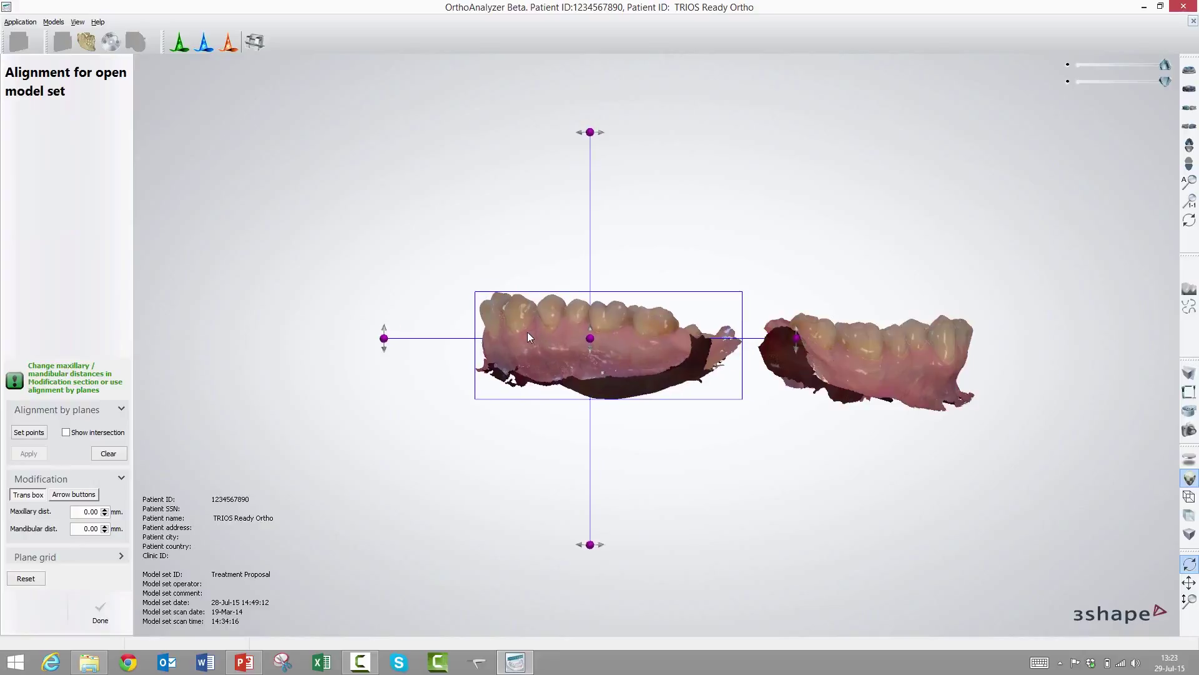
{"action": "left_click", "coordinate": [94, 609]}
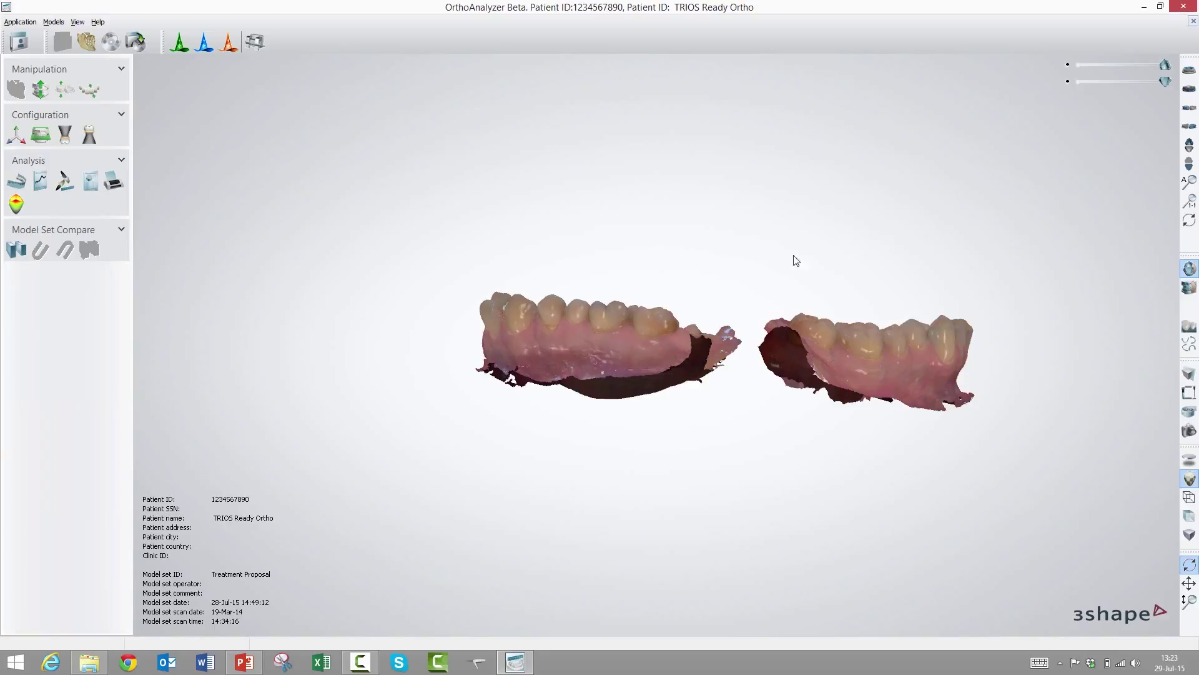
- Examine the chewing surfaces in the open mouth view and the closed mouth view, finishing on the closed models' front view
{"action": "left_click", "coordinate": [1190, 145]}
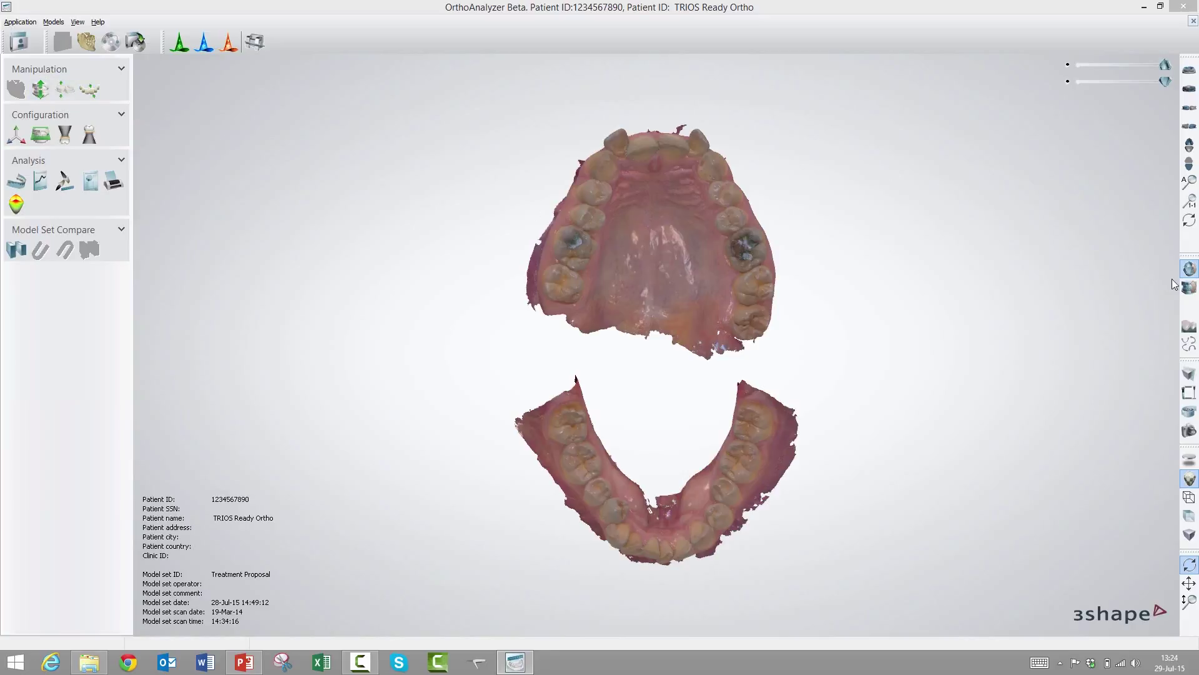
{"action": "left_click", "coordinate": [1189, 289]}
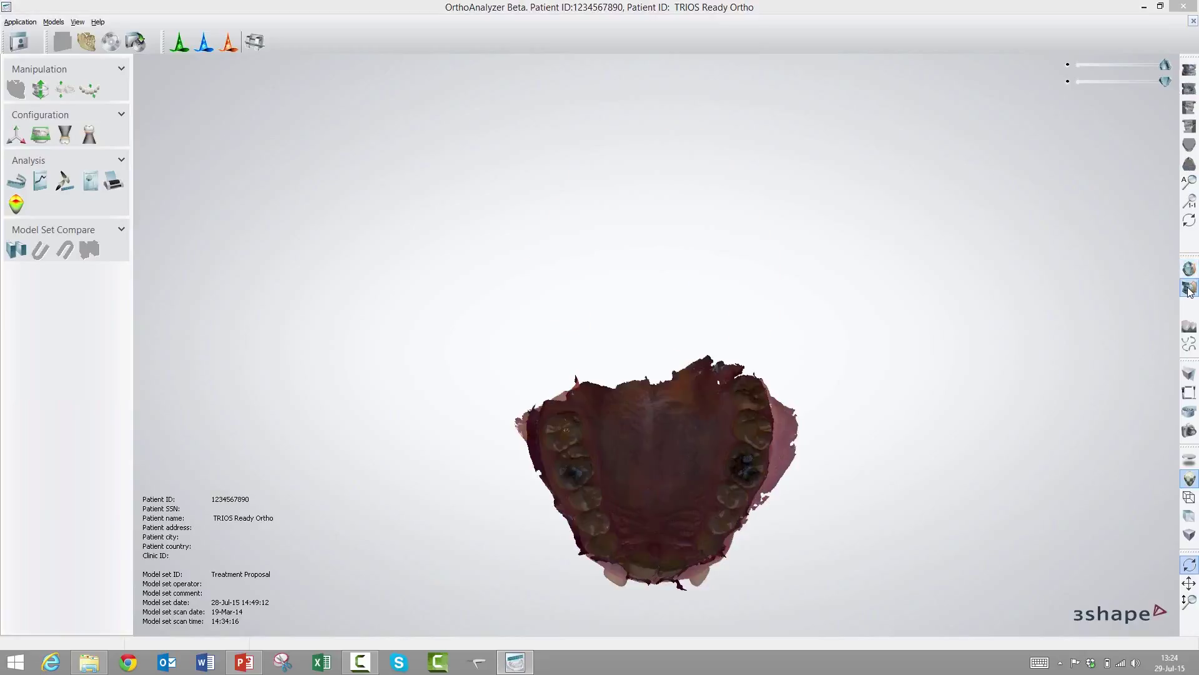
{"action": "left_click", "coordinate": [1188, 71]}
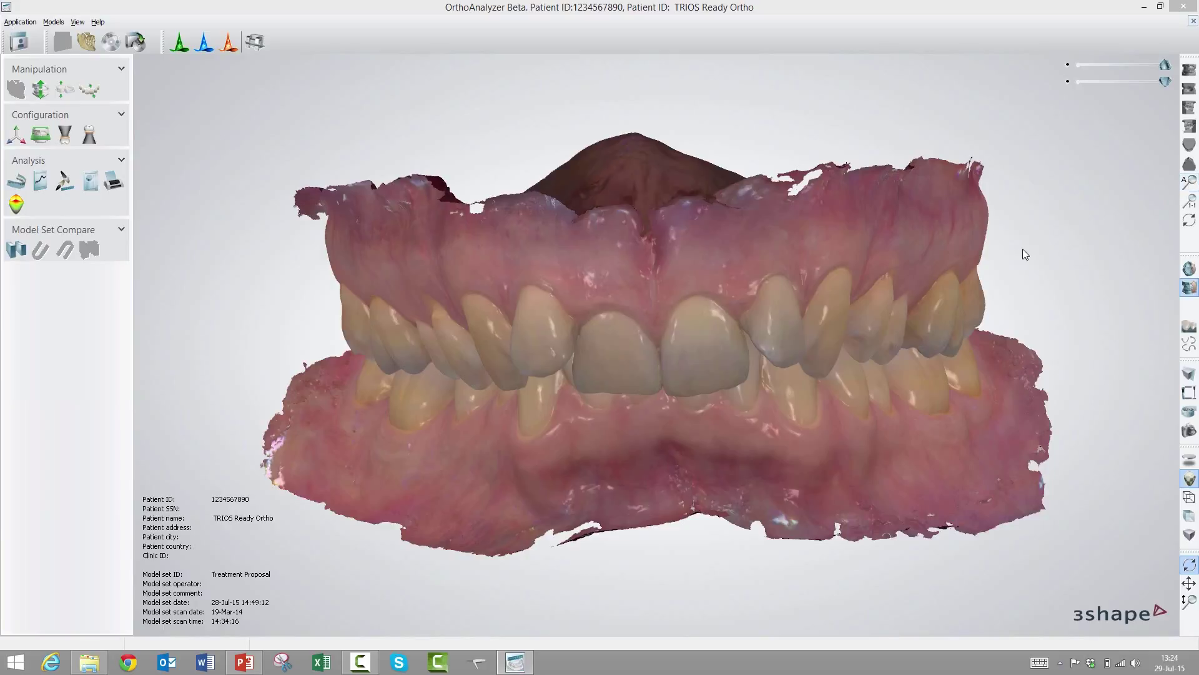
- Rotate the closed models and zoom far out, fit them back with automatic zoom, and restore the front view
{"action": "left_click_drag", "start_coordinate": [886, 278], "coordinate": [807, 265]}
{"action": "scroll", "coordinate": [806, 277], "scroll_direction": "down", "scroll_amount": 10}
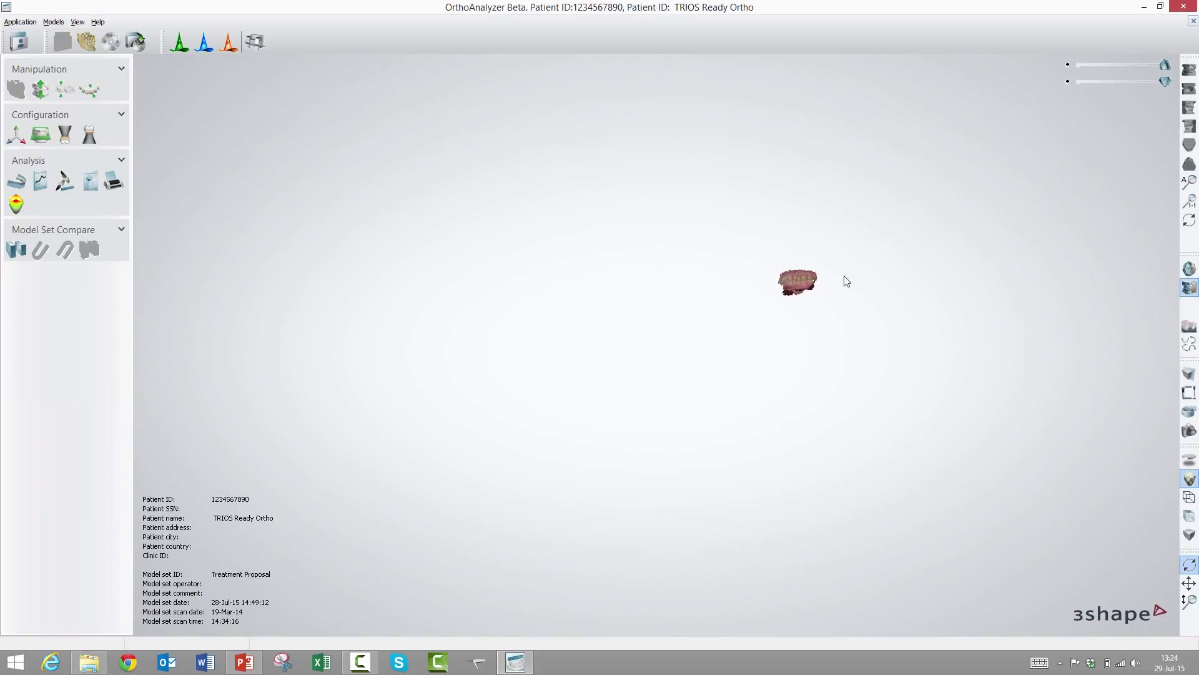
{"action": "left_click", "coordinate": [1190, 184]}
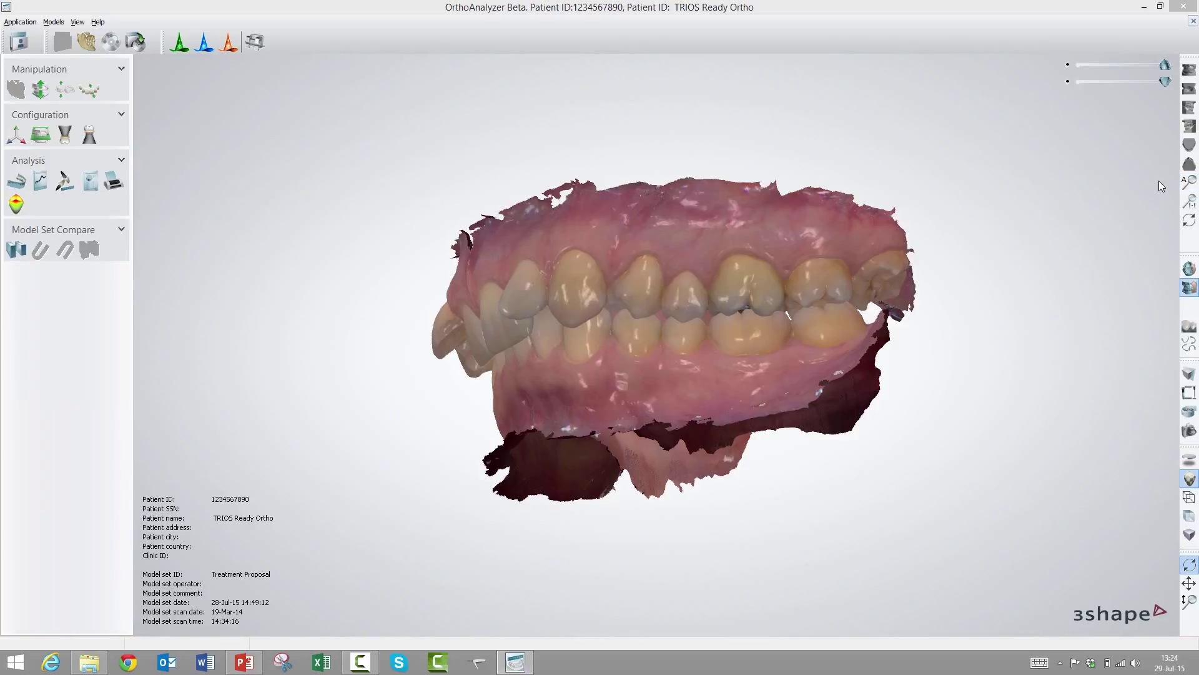
{"action": "left_click", "coordinate": [1190, 71]}
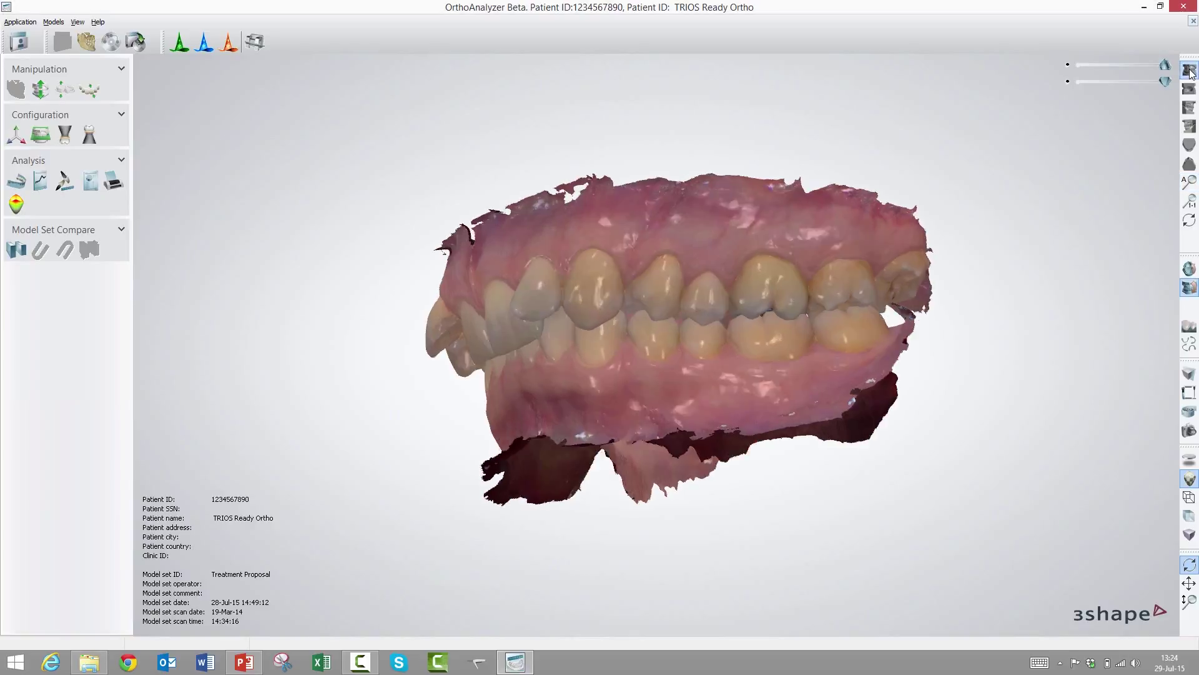
- Calibrate the 1:1 zoom by adjusting the 50 mm on-screen ruler, and return to the normal-size front view
{"action": "left_click", "coordinate": [1190, 205]}
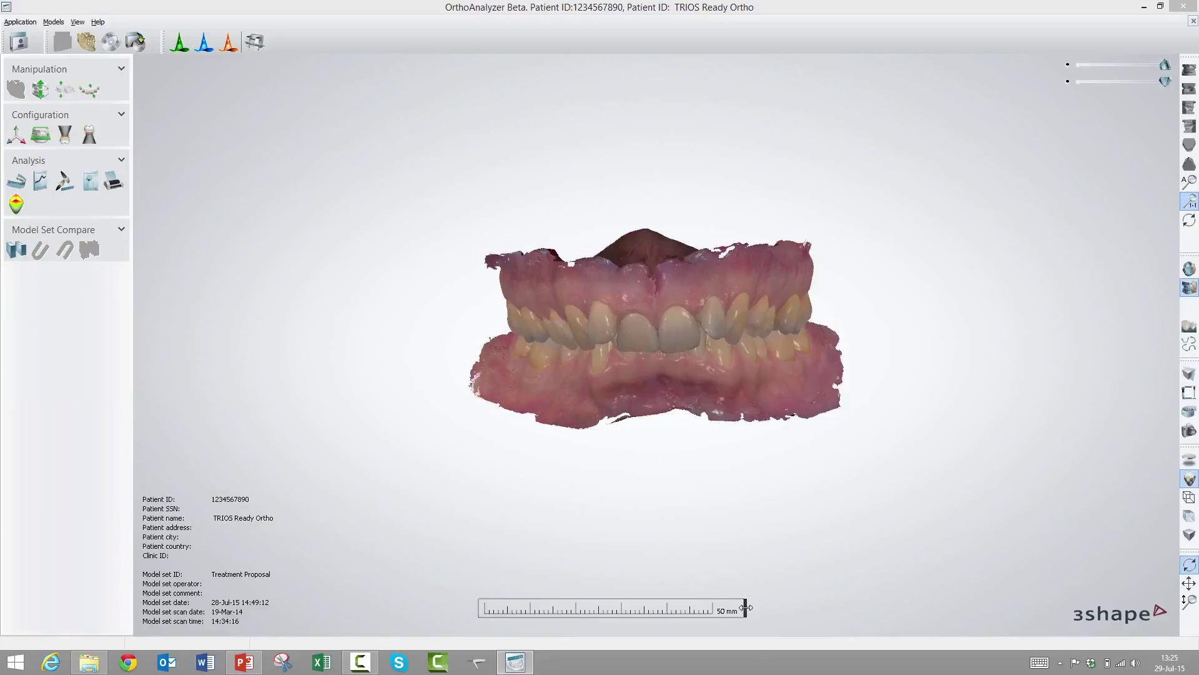
{"action": "mouse_move", "coordinate": [745, 607]}
{"action": "left_mouse_down"}
{"action": "mouse_move", "coordinate": [806, 609]}
{"action": "mouse_move", "coordinate": [667, 613]}
{"action": "mouse_move", "coordinate": [743, 612]}
{"action": "left_mouse_up"}
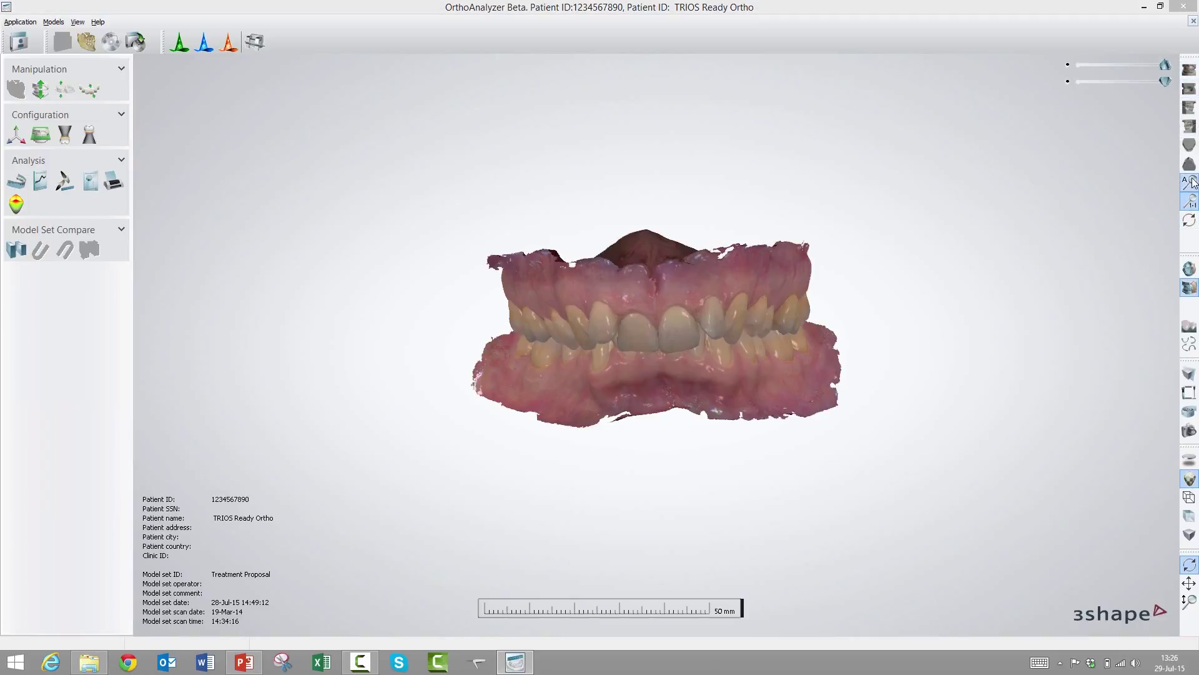
{"action": "left_click", "coordinate": [1190, 201]}
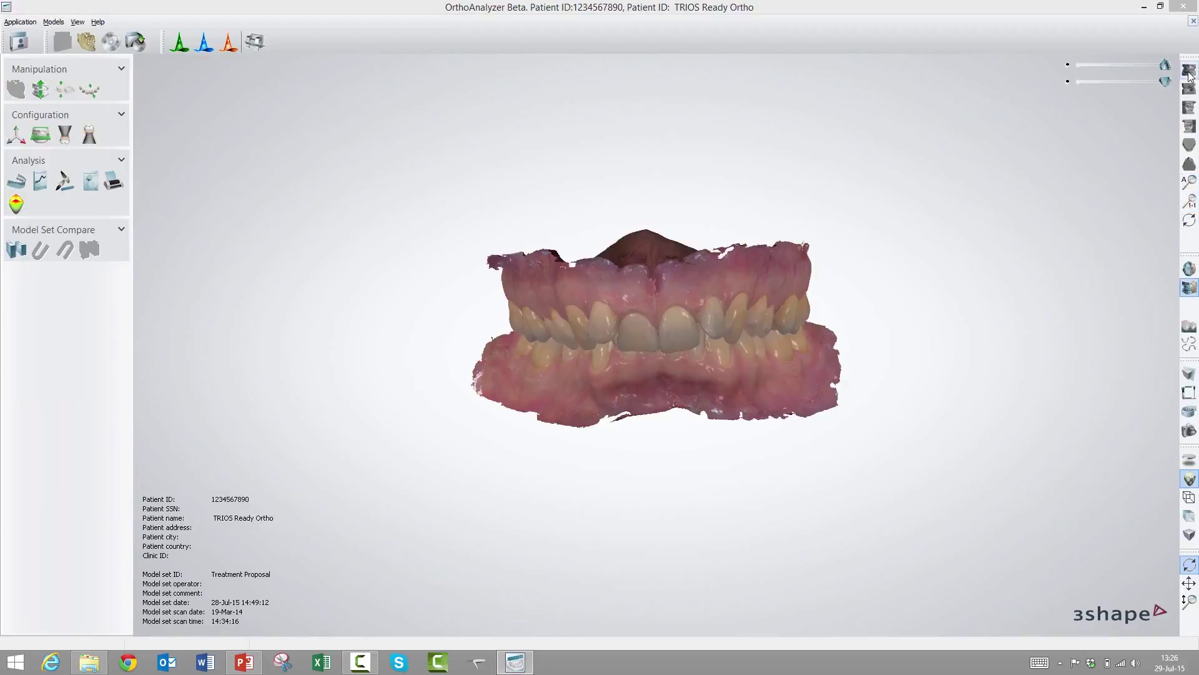
{"action": "left_click", "coordinate": [1190, 73]}
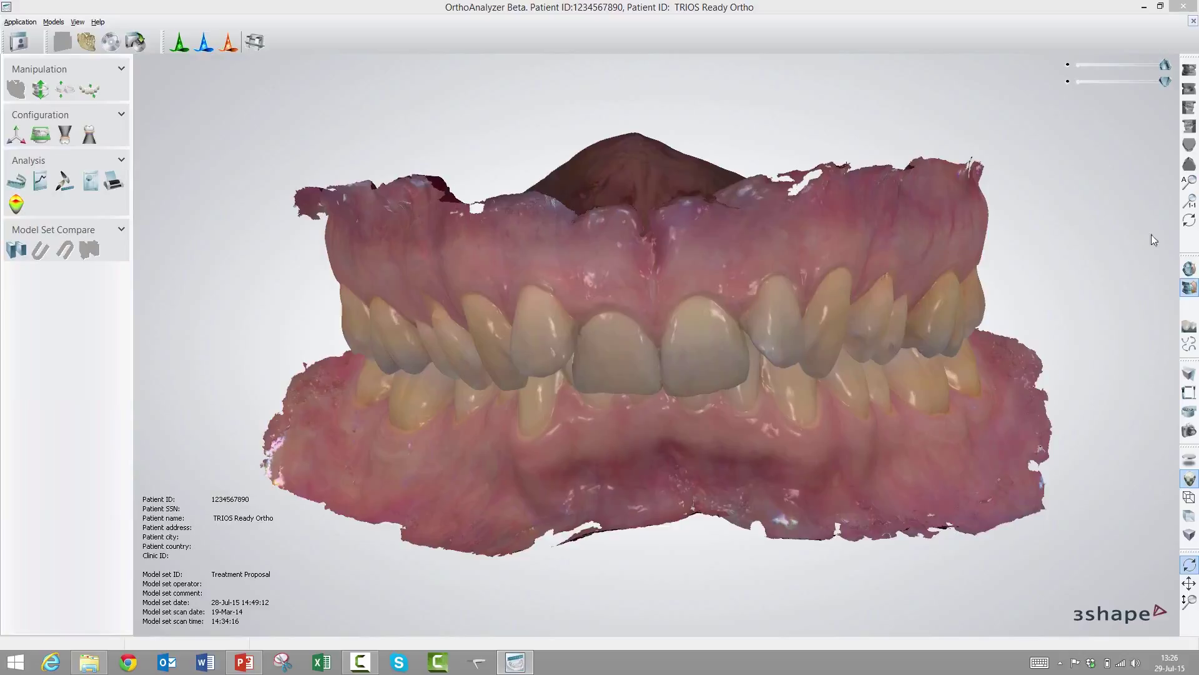
- Rotate the closed models freely to look at them from above and restore the front view
{"action": "left_click", "coordinate": [1187, 220]}
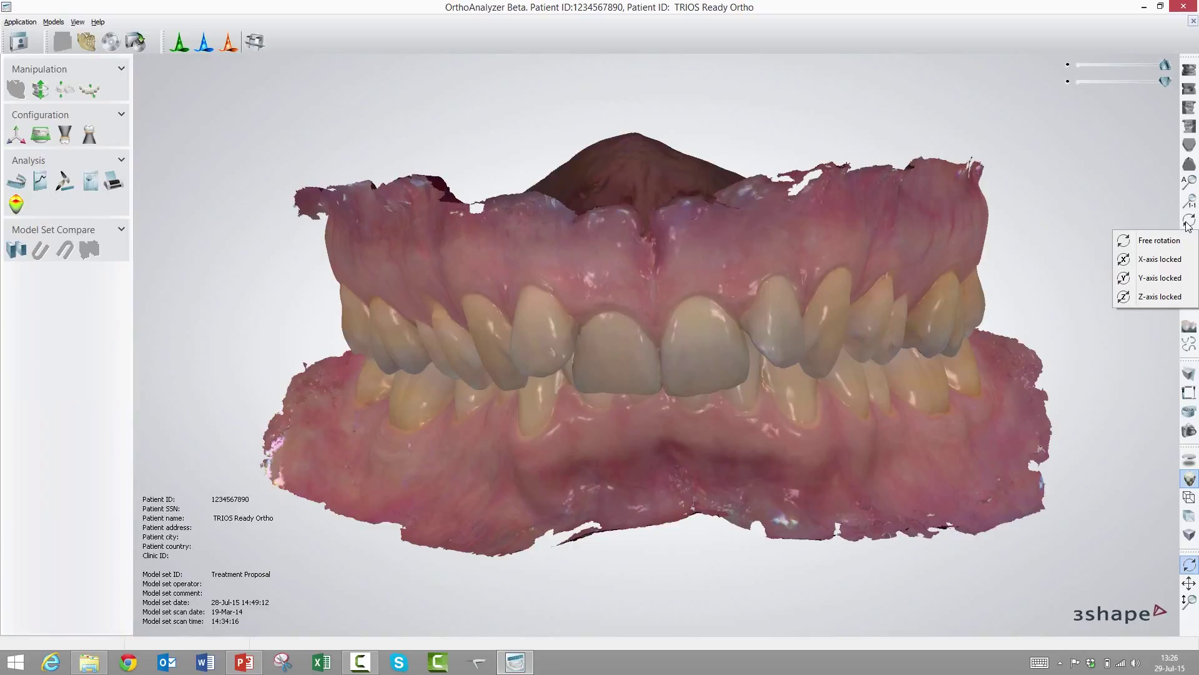
{"action": "left_click_drag", "start_coordinate": [679, 311], "coordinate": [811, 190]}
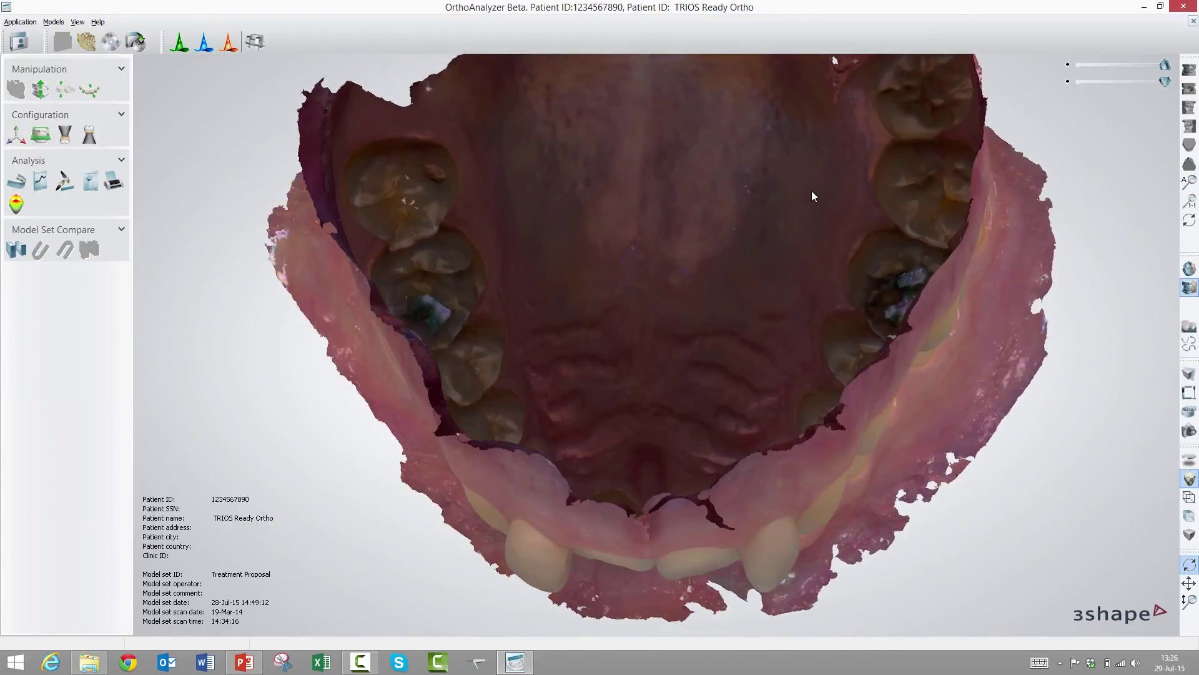
{"action": "left_click", "coordinate": [1189, 69]}
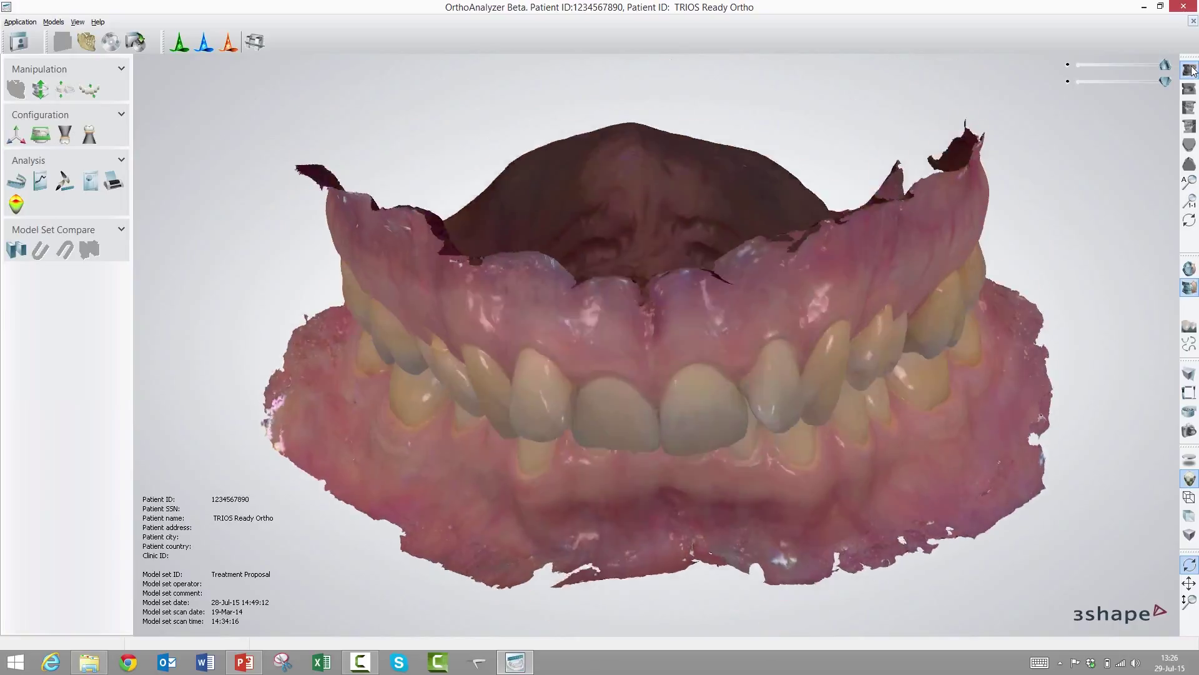
- Rotate the closed models sideways with the Y-axis locked option and tilt them with the Z-axis locked option
{"action": "left_click", "coordinate": [1189, 221]}
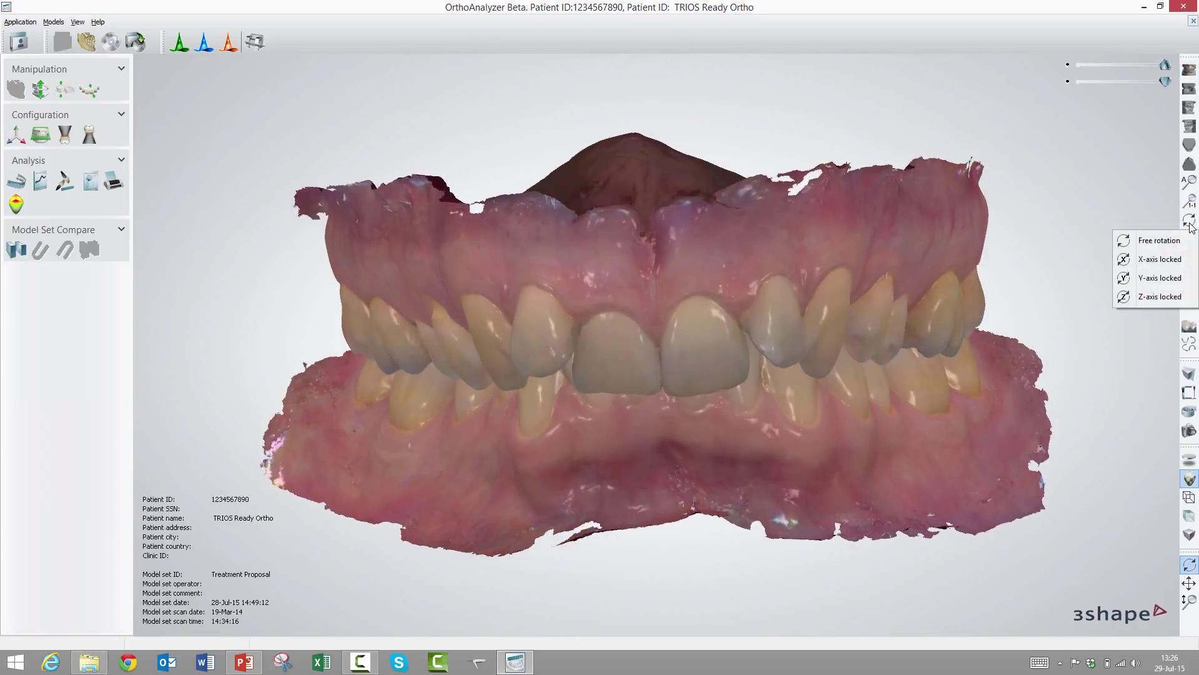
{"action": "left_click", "coordinate": [1125, 278]}
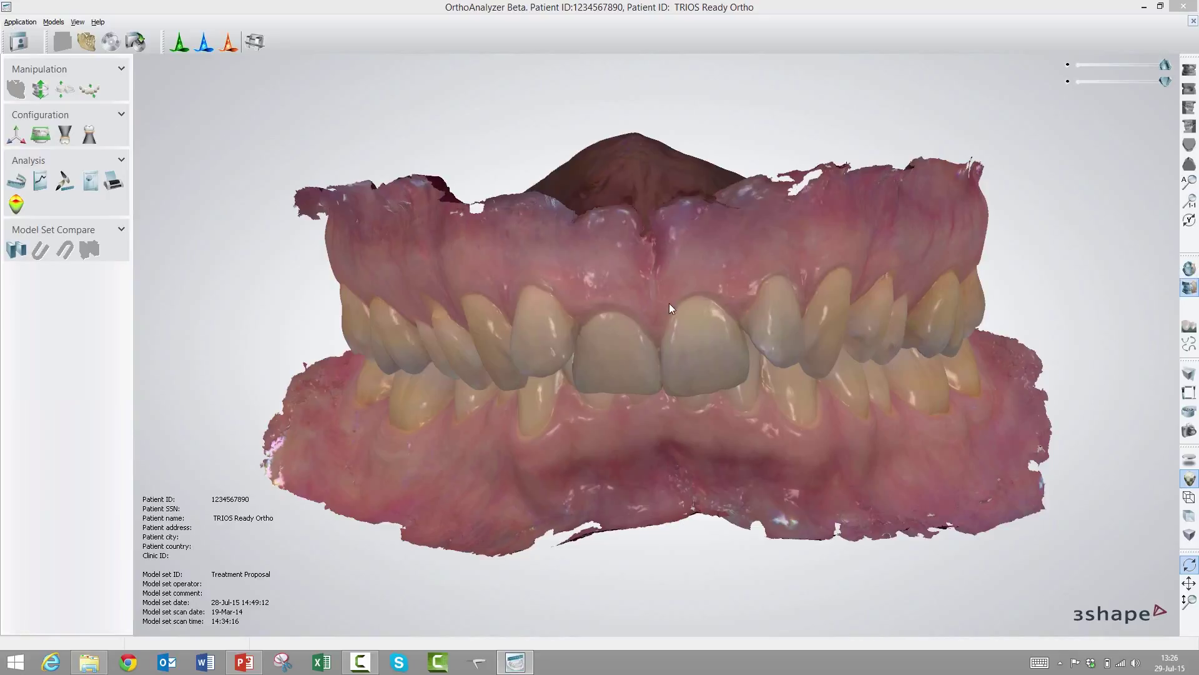
{"action": "left_click_drag", "start_coordinate": [651, 277], "coordinate": [630, 303]}
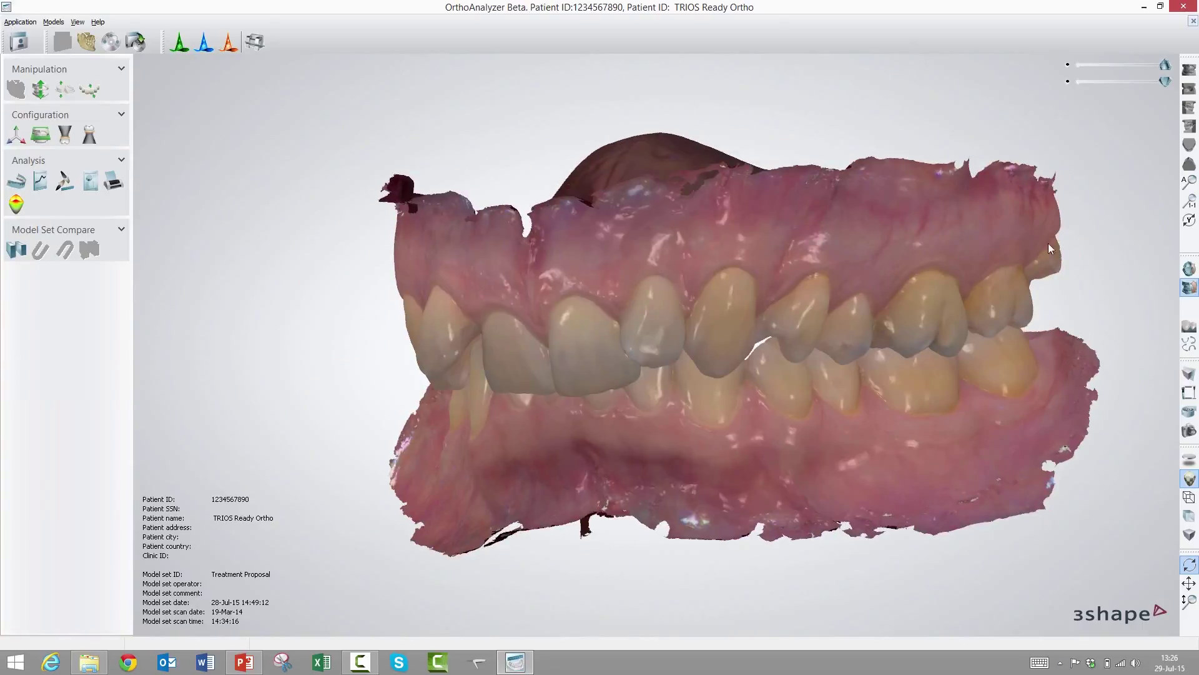
{"action": "left_click", "coordinate": [1190, 220]}
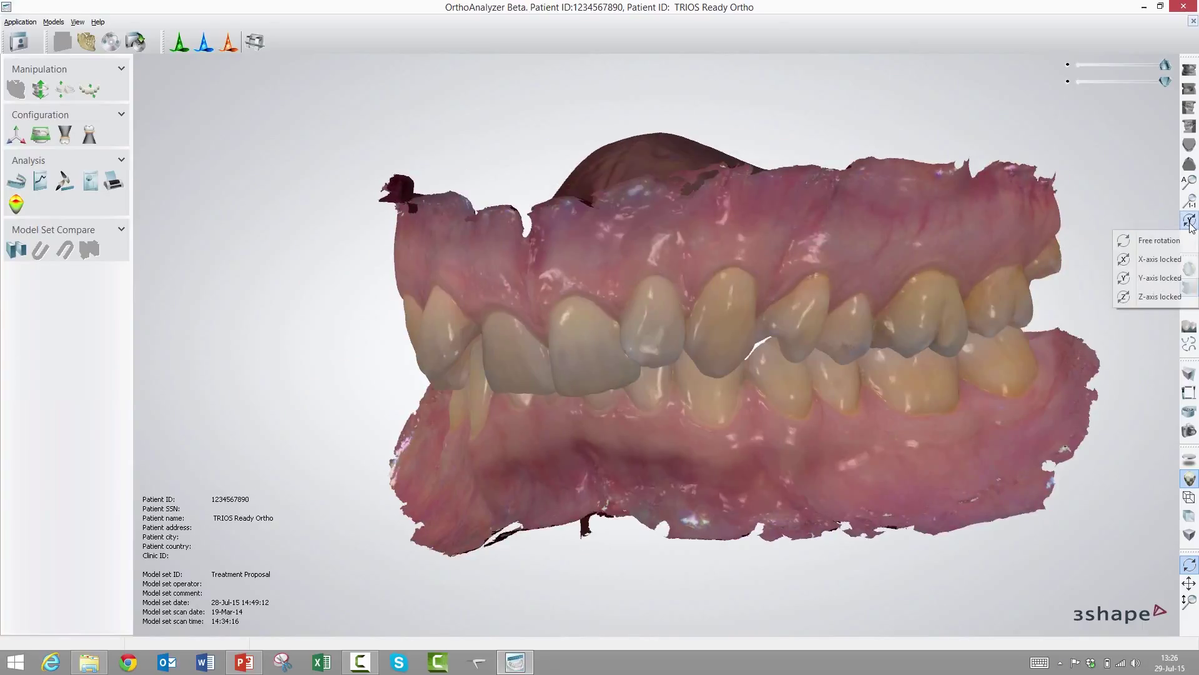
{"action": "left_click", "coordinate": [1127, 298]}
{"action": "left_click_drag", "start_coordinate": [799, 318], "coordinate": [916, 315]}
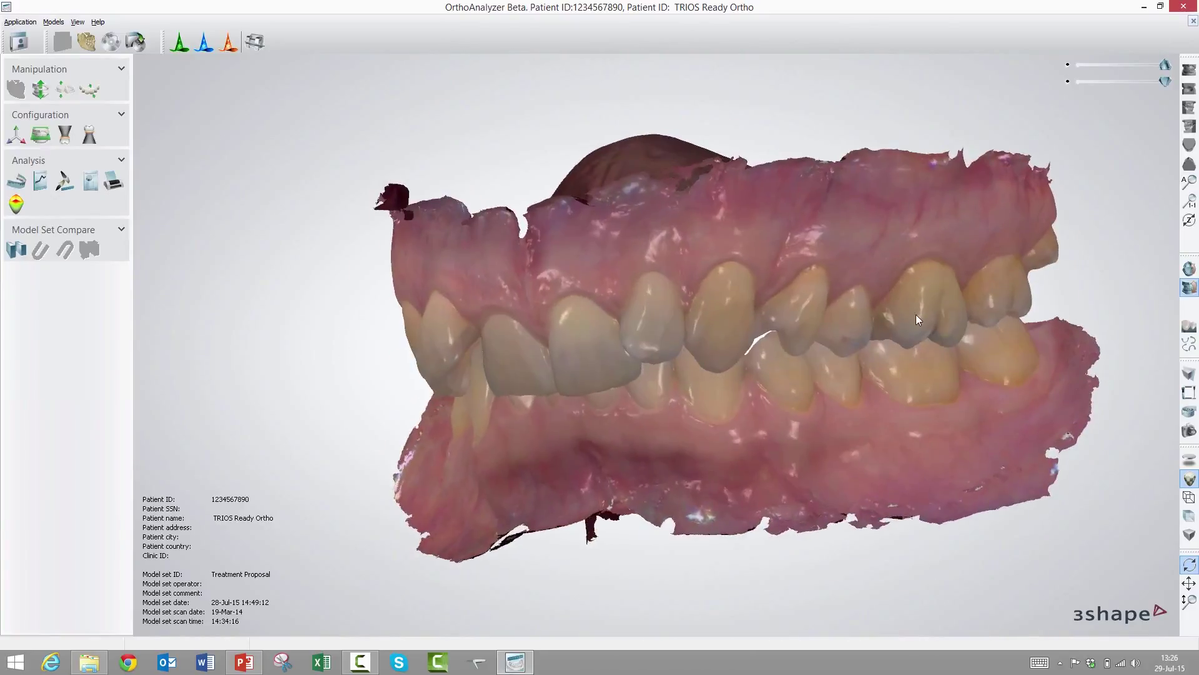
- Set the rotation mode back to free rotation and return the closed models to the front view
{"action": "left_click", "coordinate": [1189, 220]}
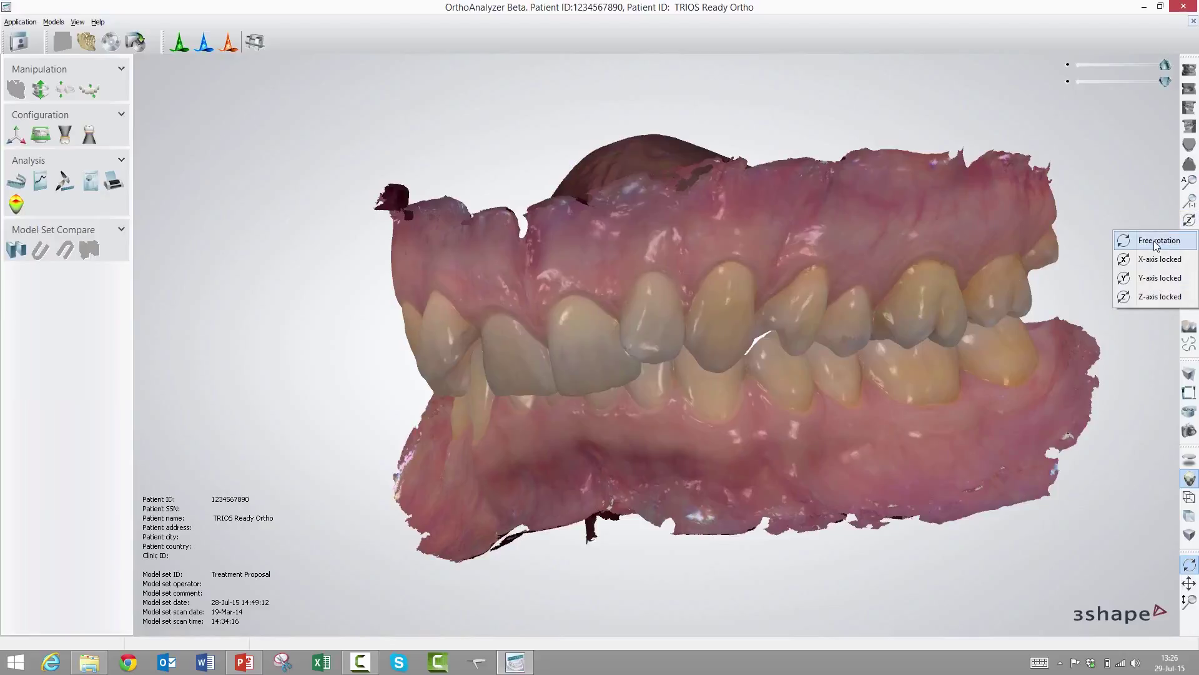
{"action": "left_click", "coordinate": [1157, 241]}
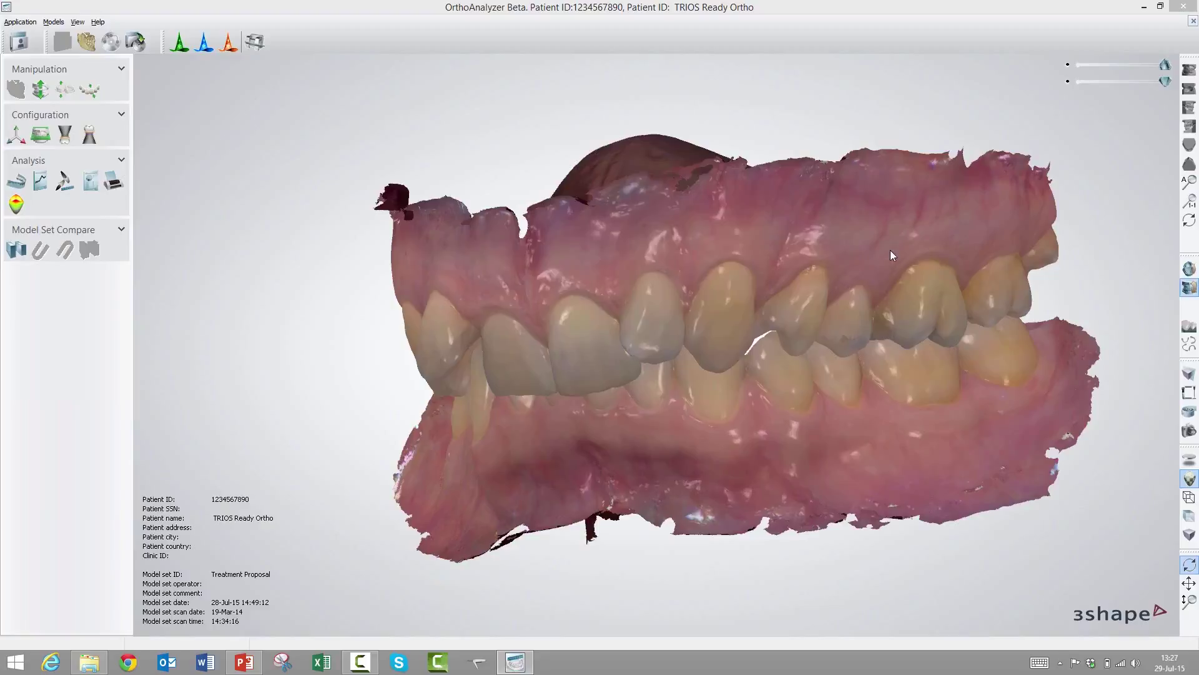
{"action": "left_click", "coordinate": [1188, 70]}
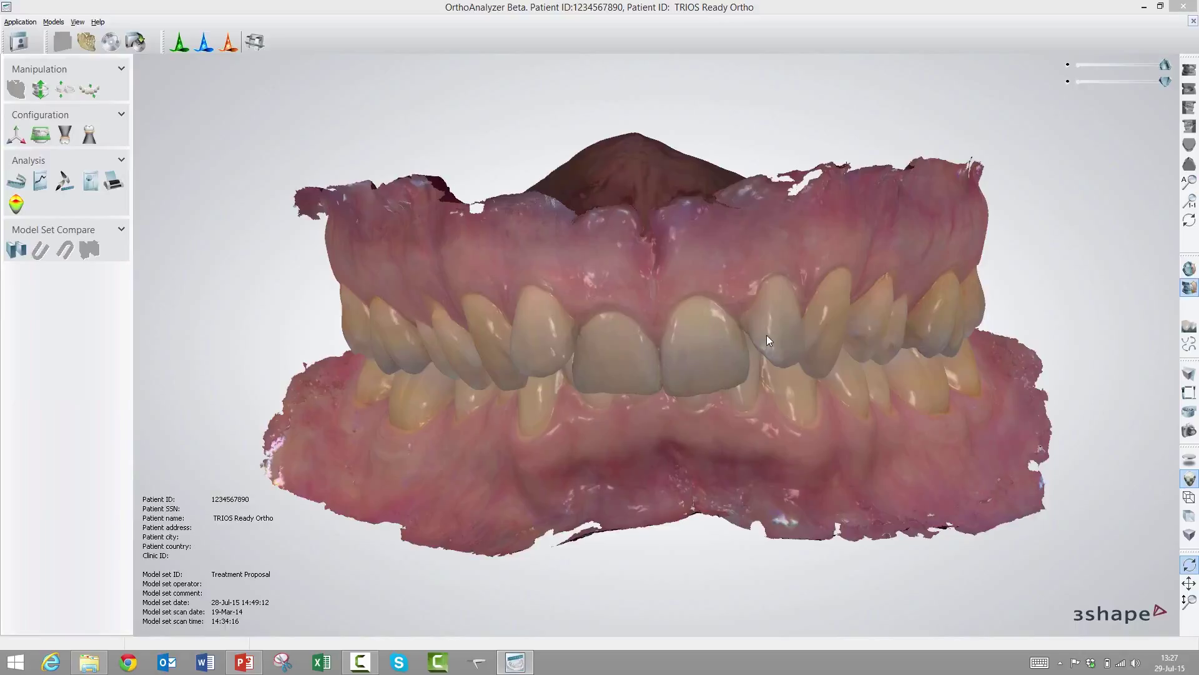
- Turn on individual tooth selection, select several upper front teeth one after another, and turn the tooth selection off
{"action": "left_click", "coordinate": [1190, 326]}
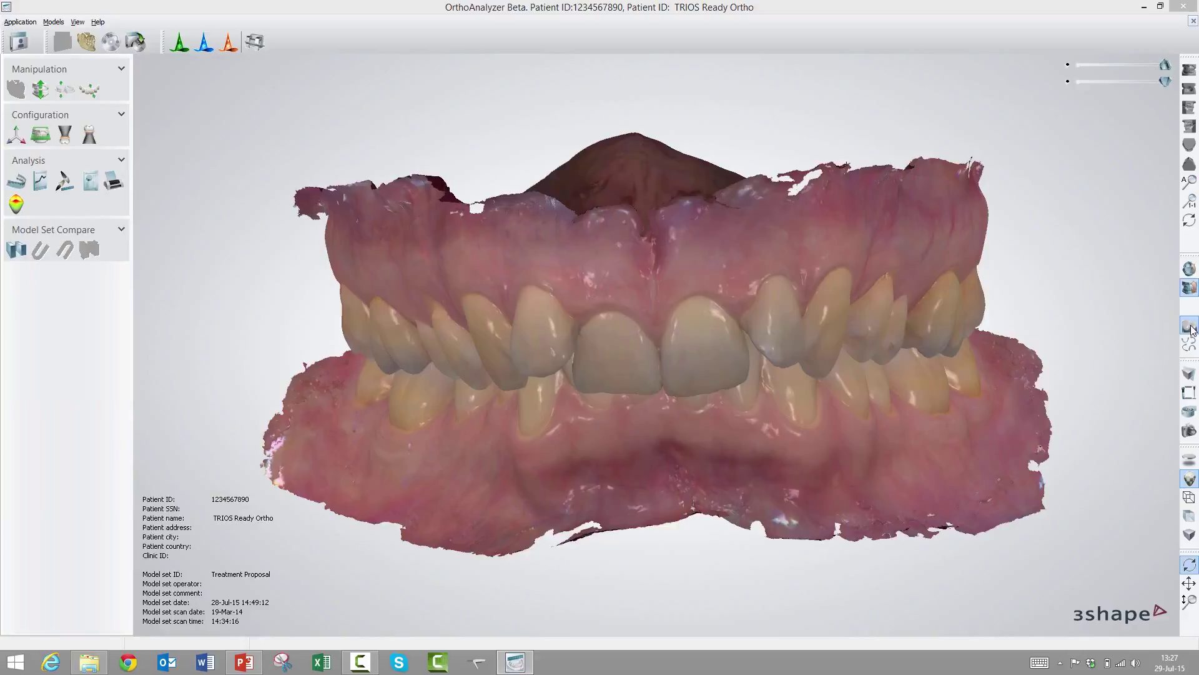
{"action": "left_click", "coordinate": [700, 358]}
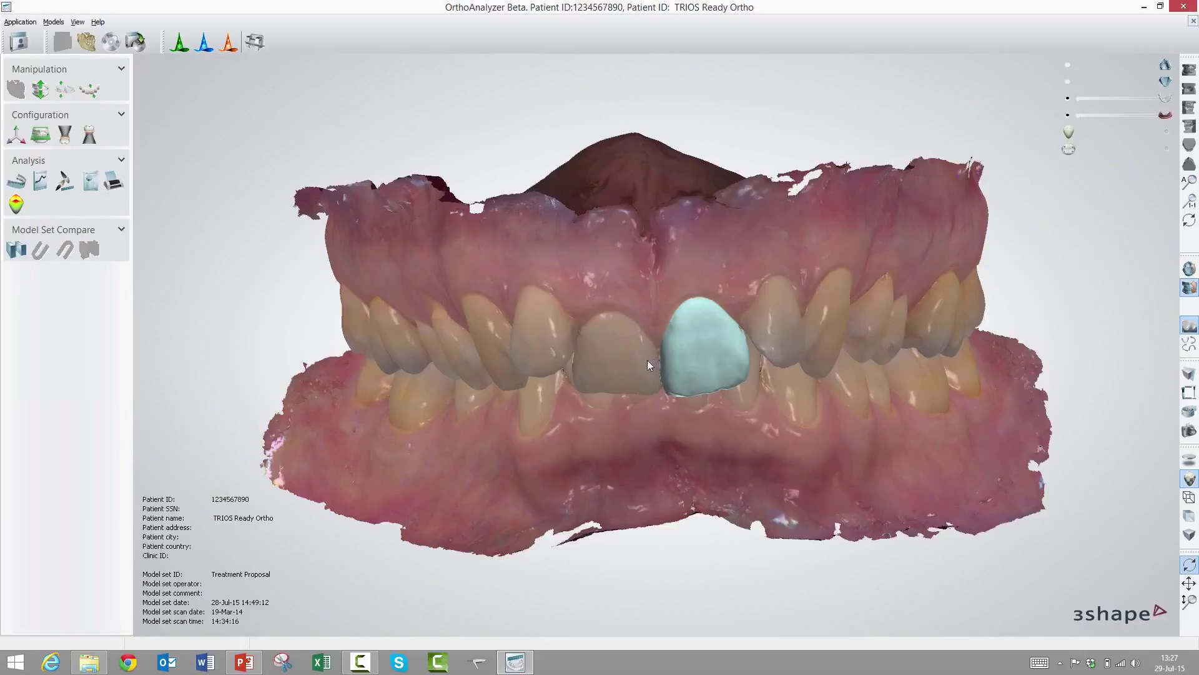
{"action": "left_click", "coordinate": [626, 361]}
{"action": "left_click", "coordinate": [538, 344]}
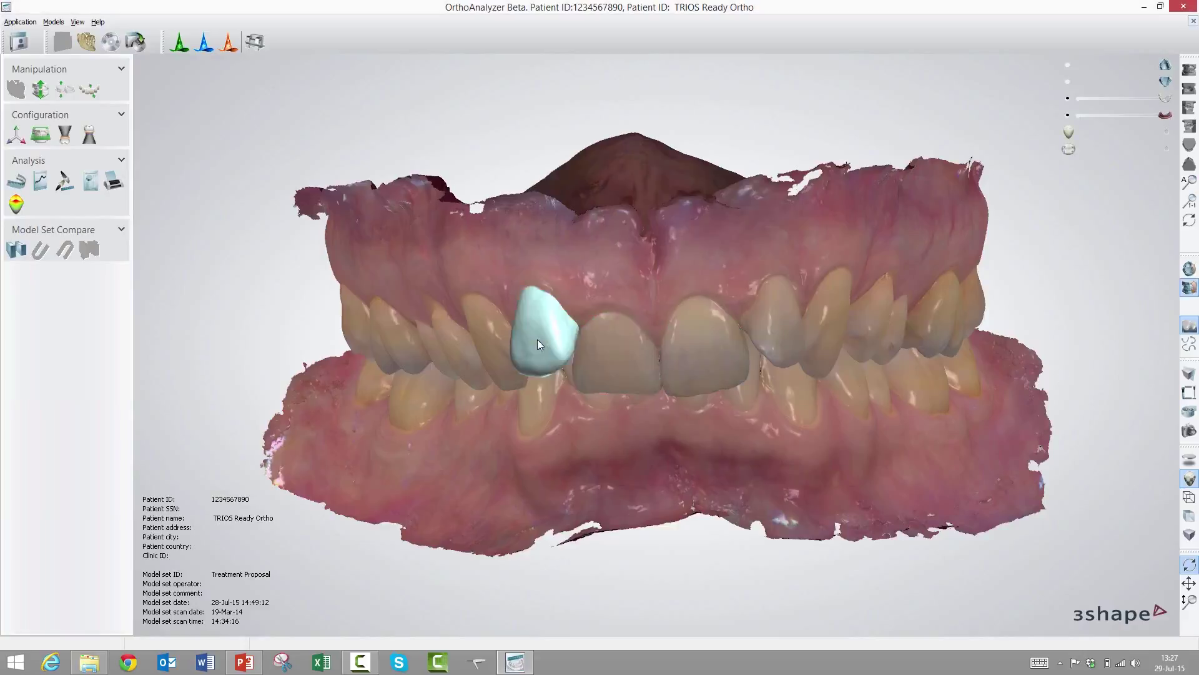
{"action": "left_click", "coordinate": [489, 341]}
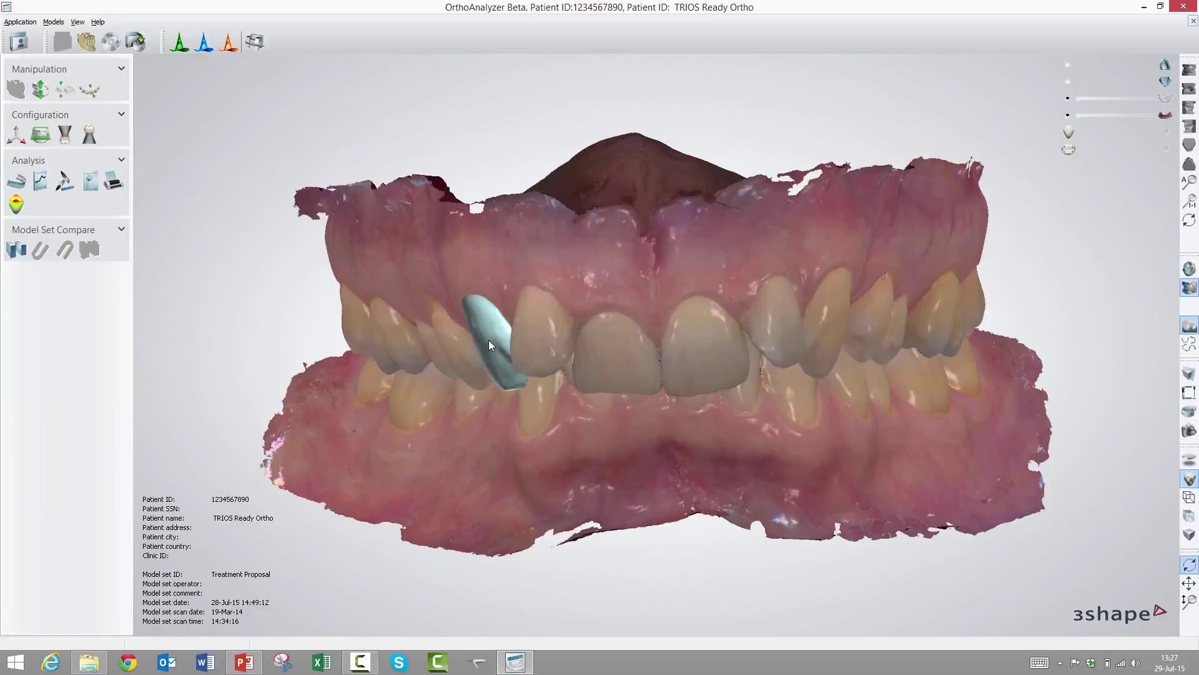
{"action": "left_click", "coordinate": [454, 351]}
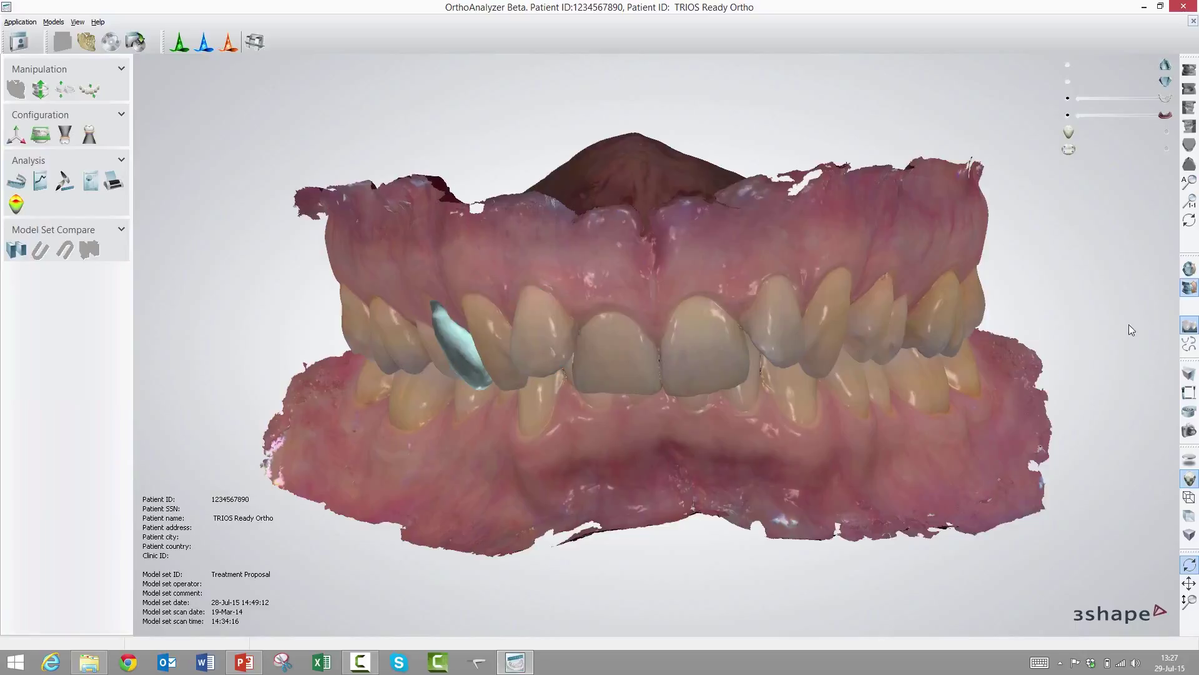
{"action": "left_click", "coordinate": [699, 348]}
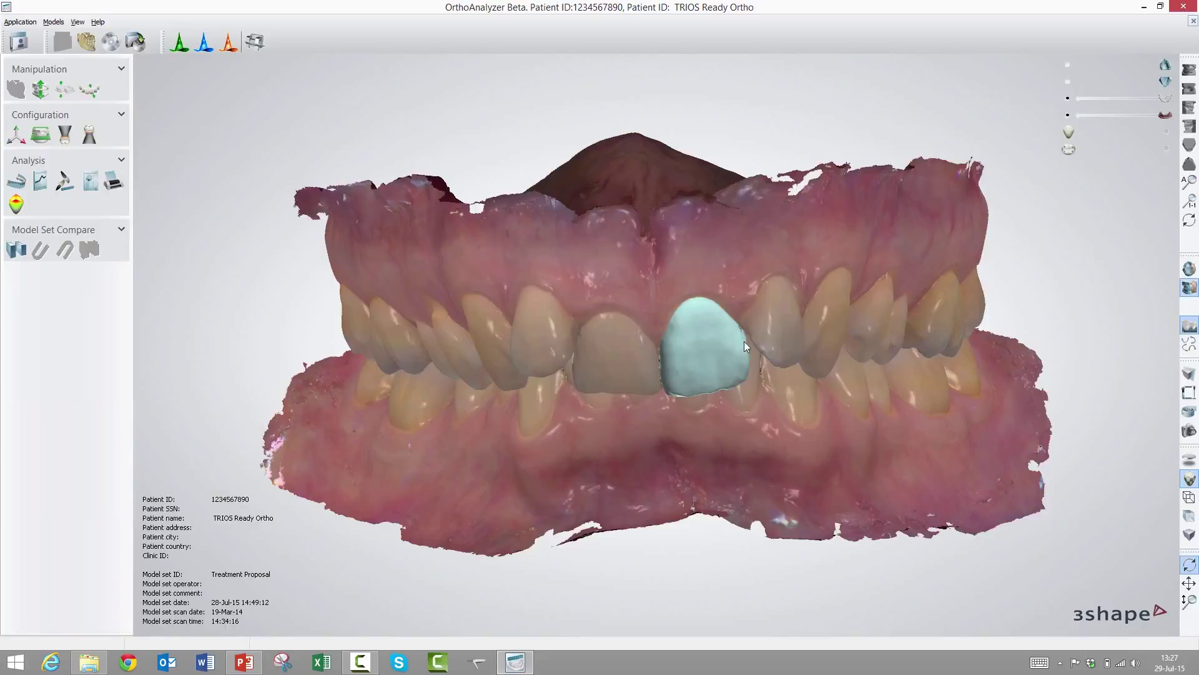
{"action": "left_click", "coordinate": [778, 329]}
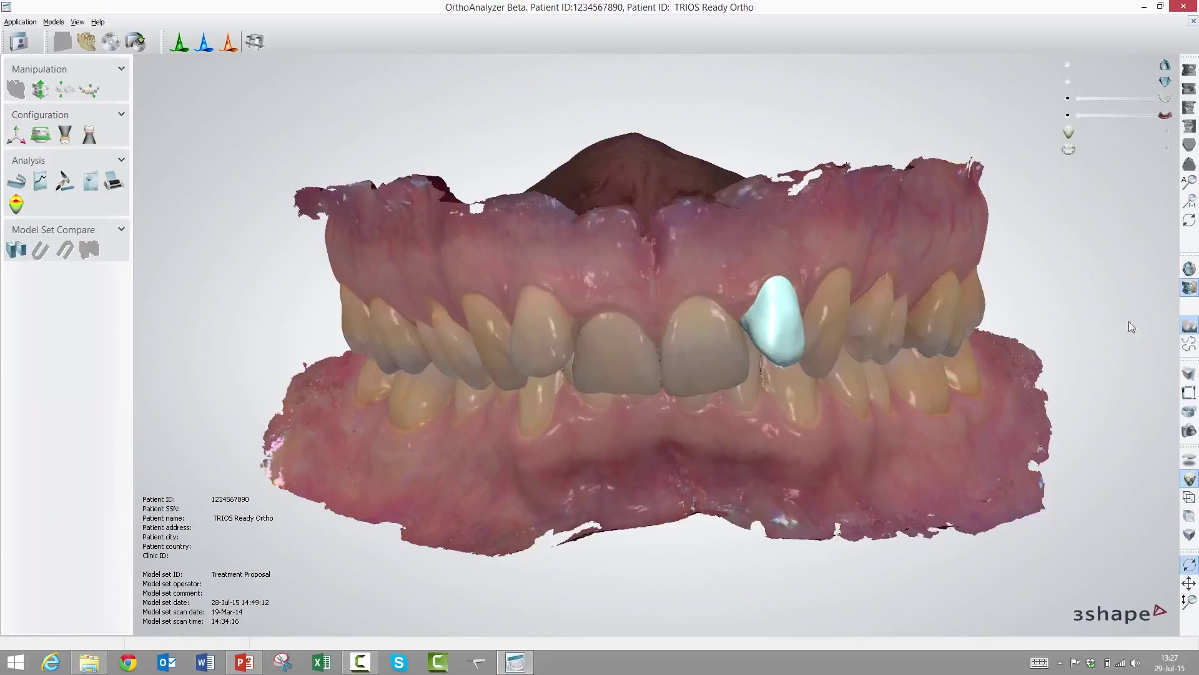
{"action": "left_click", "coordinate": [1190, 326]}
{"action": "left_click", "coordinate": [1194, 328]}
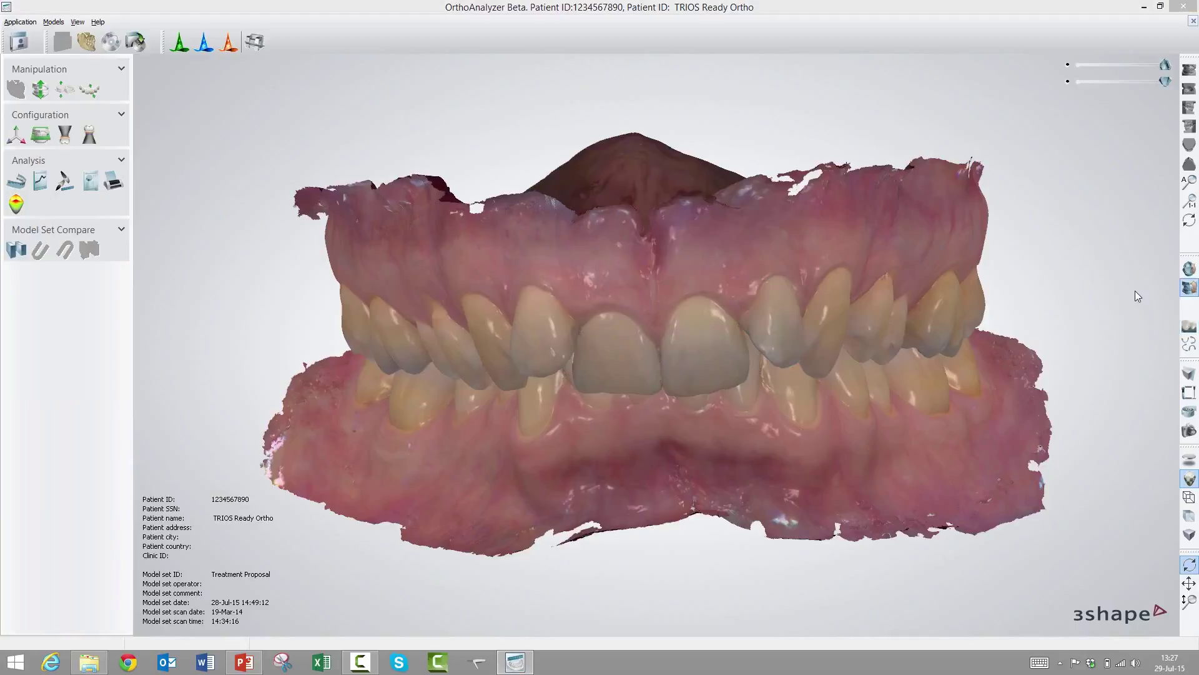
- Show the strip of six standard views beneath the models, rotate the main model freely, and hide the strip again
{"action": "left_click", "coordinate": [1190, 343]}
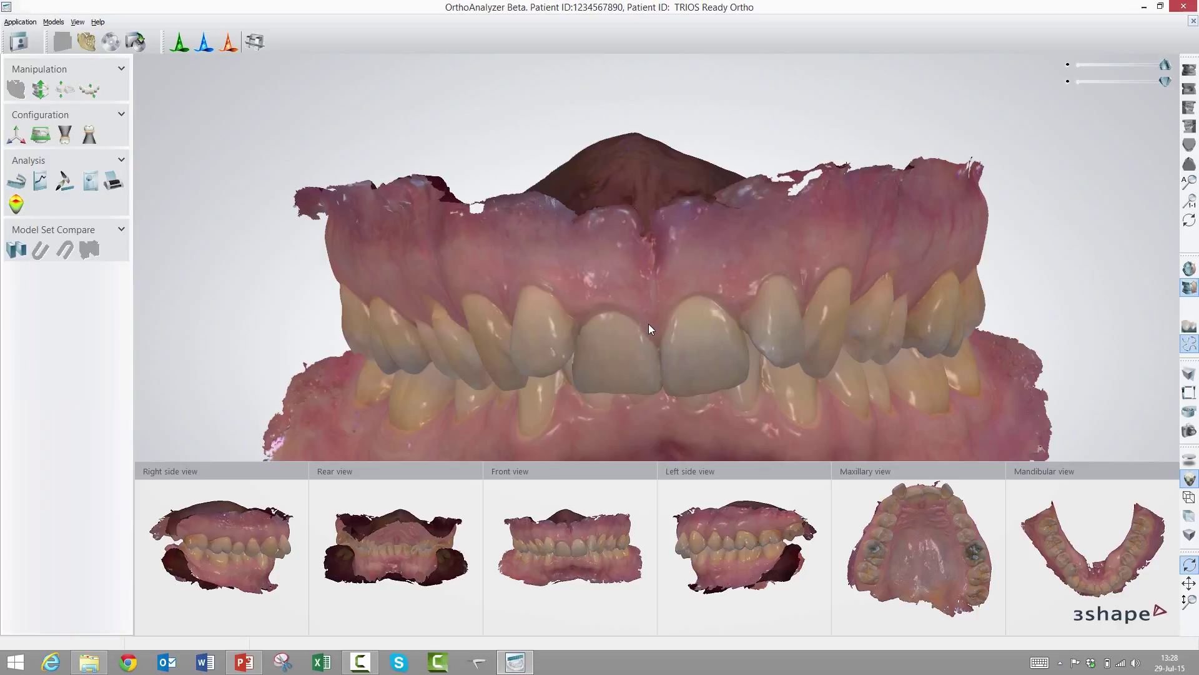
{"action": "left_click_drag", "start_coordinate": [648, 323], "coordinate": [664, 285]}
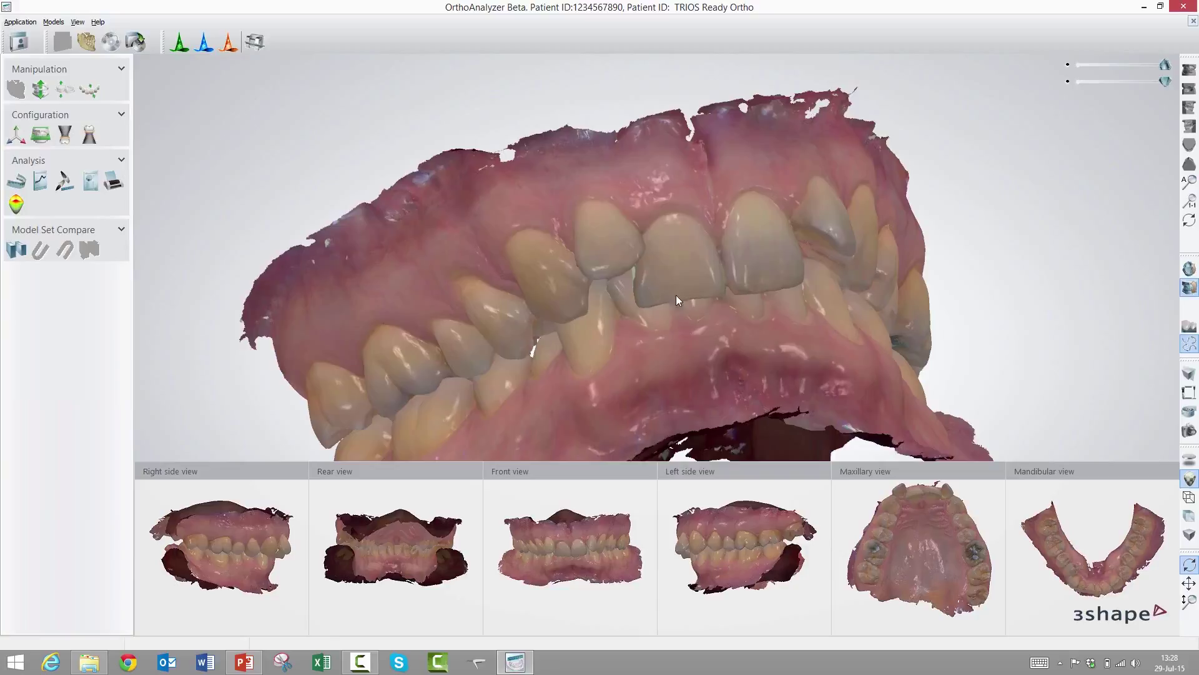
{"action": "mouse_move", "coordinate": [698, 264]}
{"action": "right_mouse_down"}
{"action": "mouse_move", "coordinate": [681, 281]}
{"action": "mouse_move", "coordinate": [697, 312]}
{"action": "mouse_move", "coordinate": [698, 268]}
{"action": "right_mouse_up"}
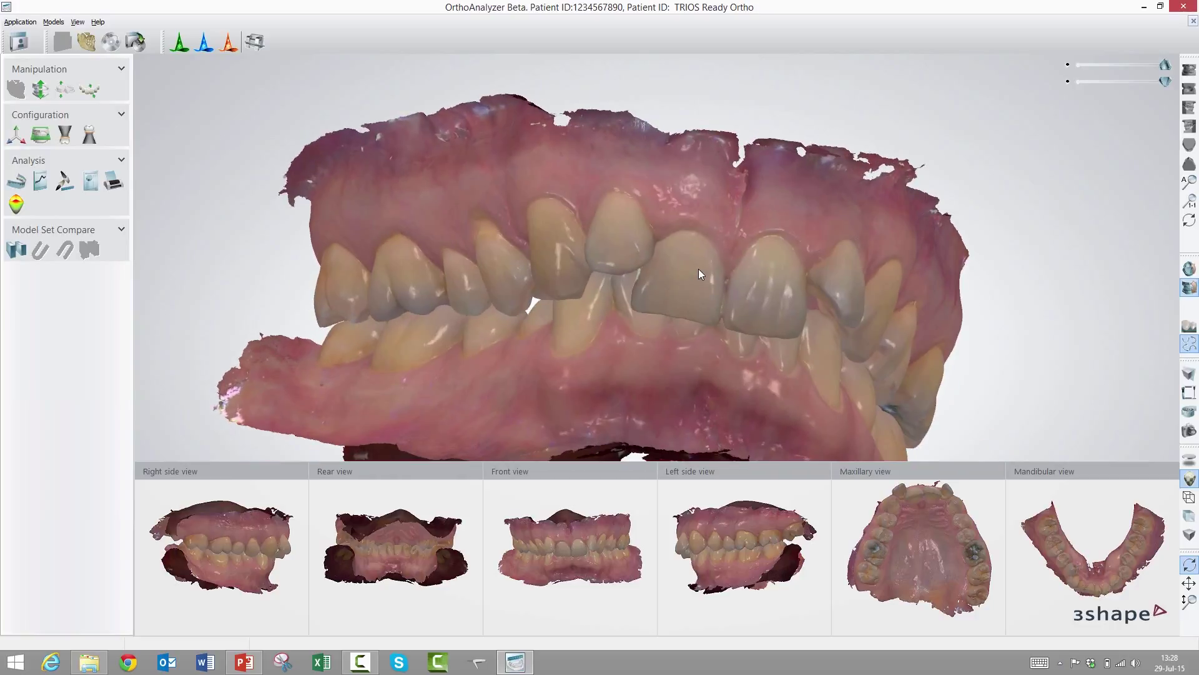
{"action": "left_click", "coordinate": [1190, 347]}
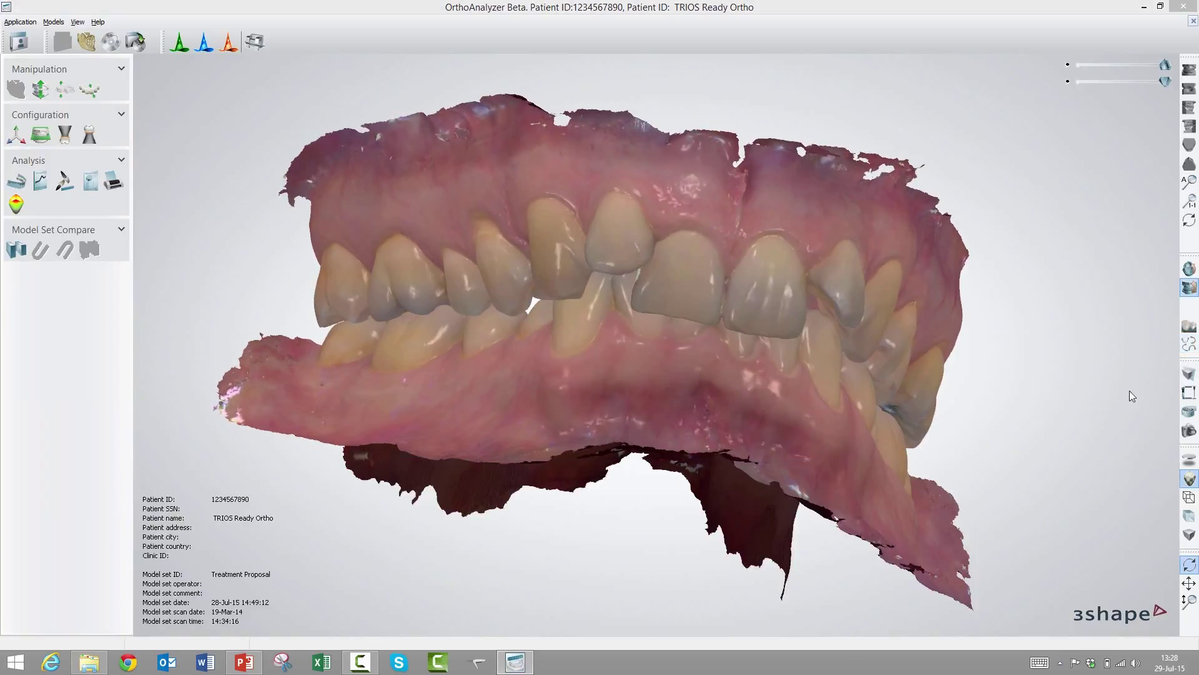
- Cut a temporary 2D cross section vertically between the upper central incisors, inspect the plane from the side, and close the cross section
{"action": "left_click", "coordinate": [1189, 374]}
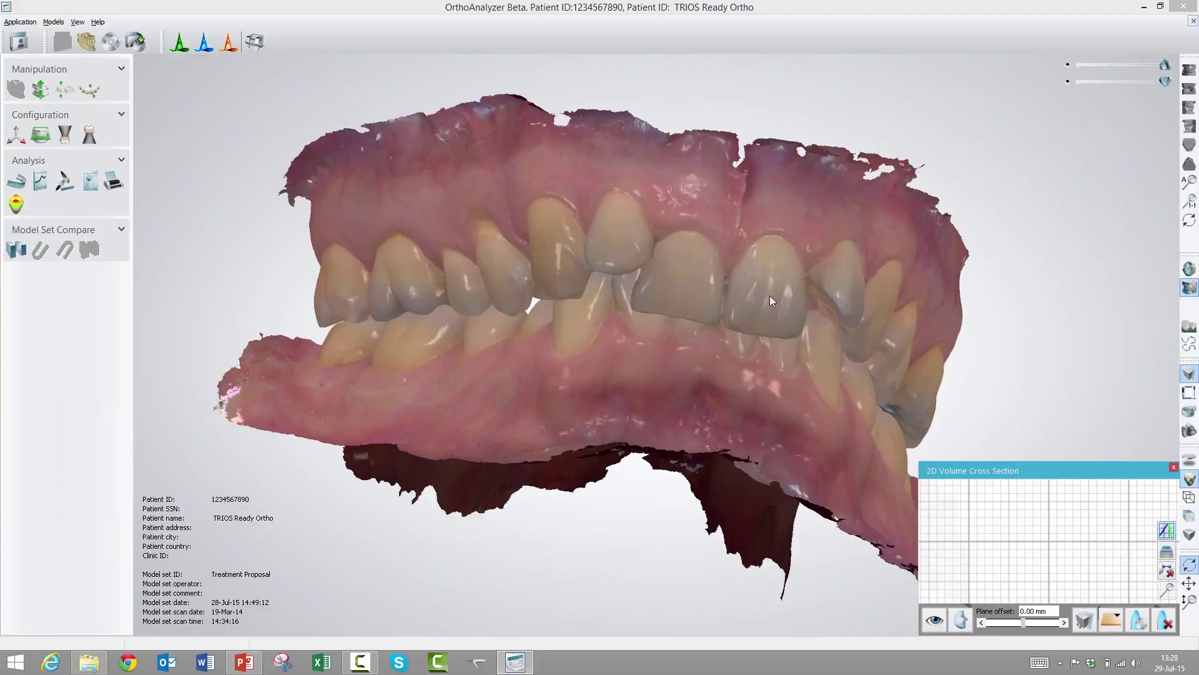
{"action": "right_click_drag", "start_coordinate": [759, 295], "coordinate": [739, 275]}
{"action": "mouse_move", "coordinate": [694, 156]}
{"action": "left_mouse_down"}
{"action": "mouse_move", "coordinate": [629, 496]}
{"action": "mouse_move", "coordinate": [629, 566]}
{"action": "left_mouse_up"}
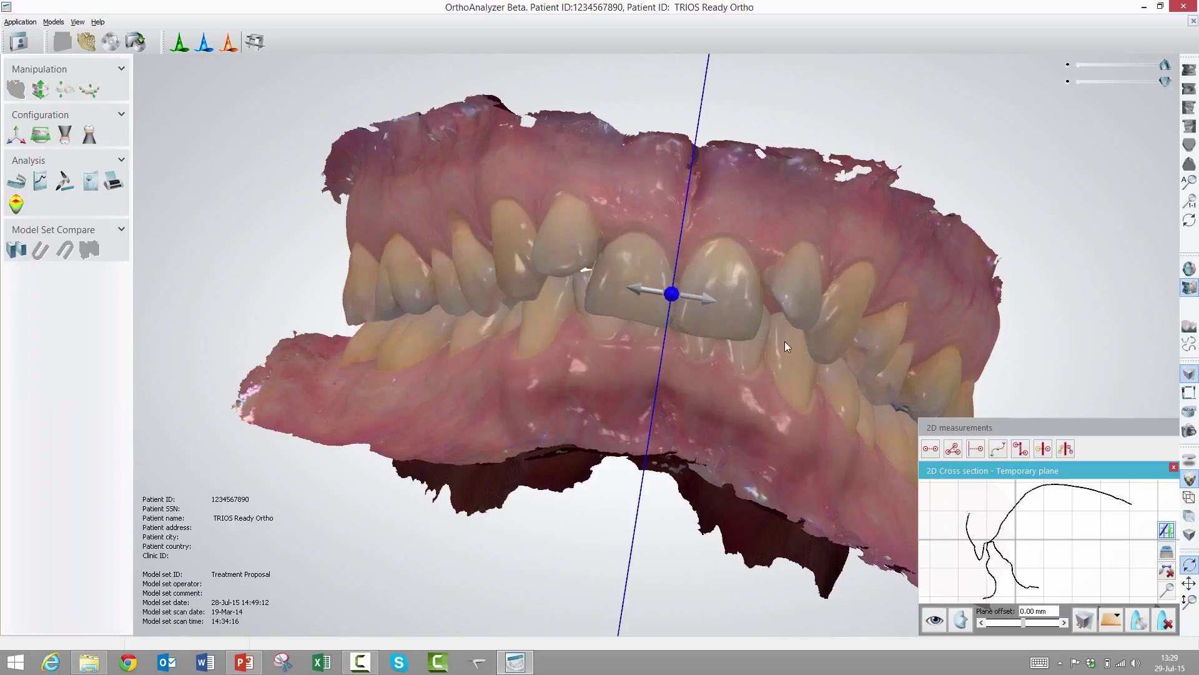
{"action": "right_click_drag", "start_coordinate": [784, 341], "coordinate": [745, 334]}
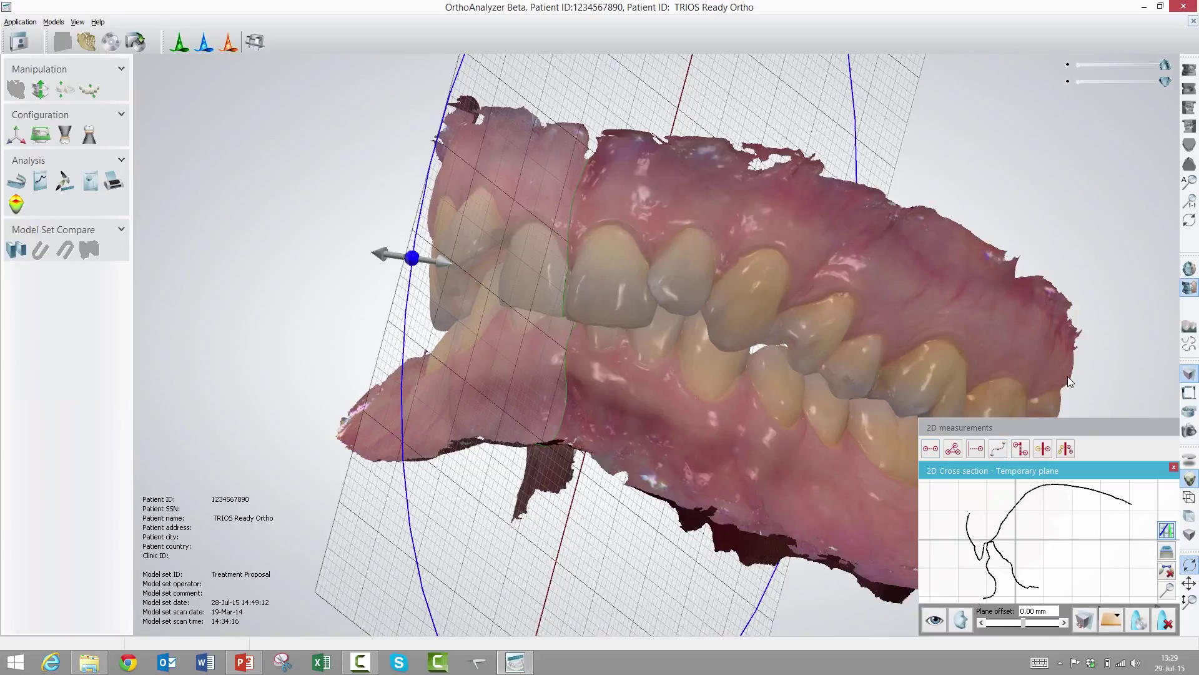
{"action": "left_click", "coordinate": [1188, 374]}
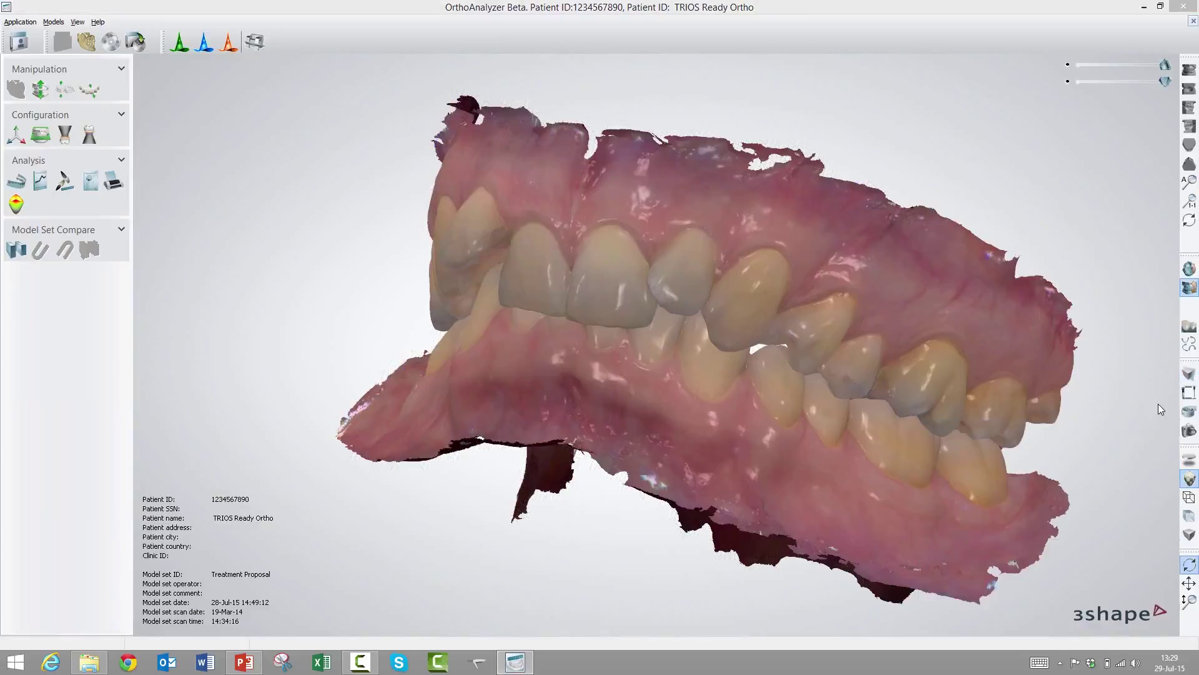
- Inspect the models mounted in the SAM 2P virtual articulator from the side, close it, and restore the front view
{"action": "left_click", "coordinate": [1189, 394]}
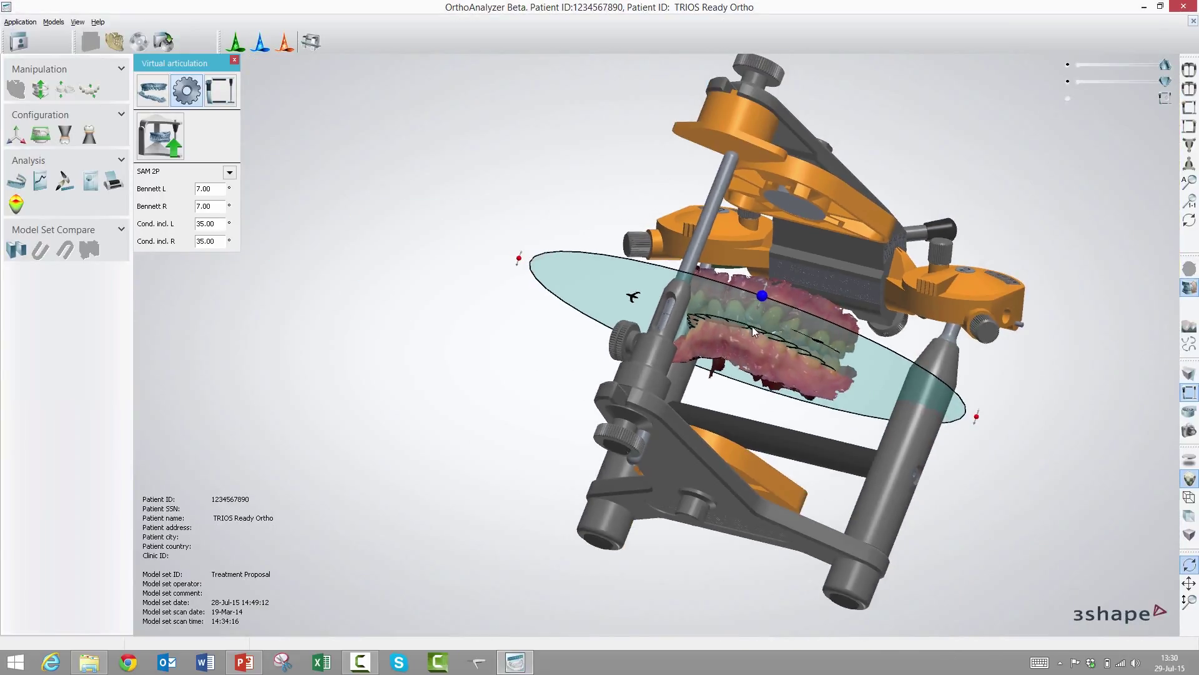
{"action": "right_click_drag", "start_coordinate": [759, 321], "coordinate": [851, 408]}
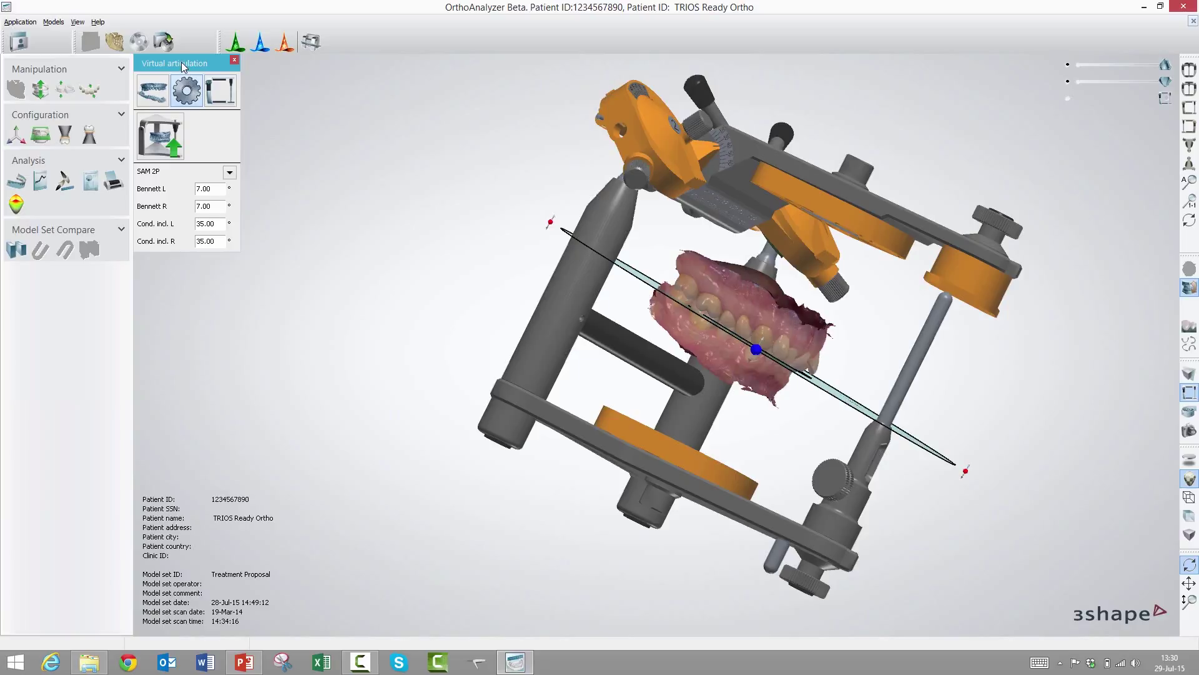
{"action": "left_click", "coordinate": [1191, 396]}
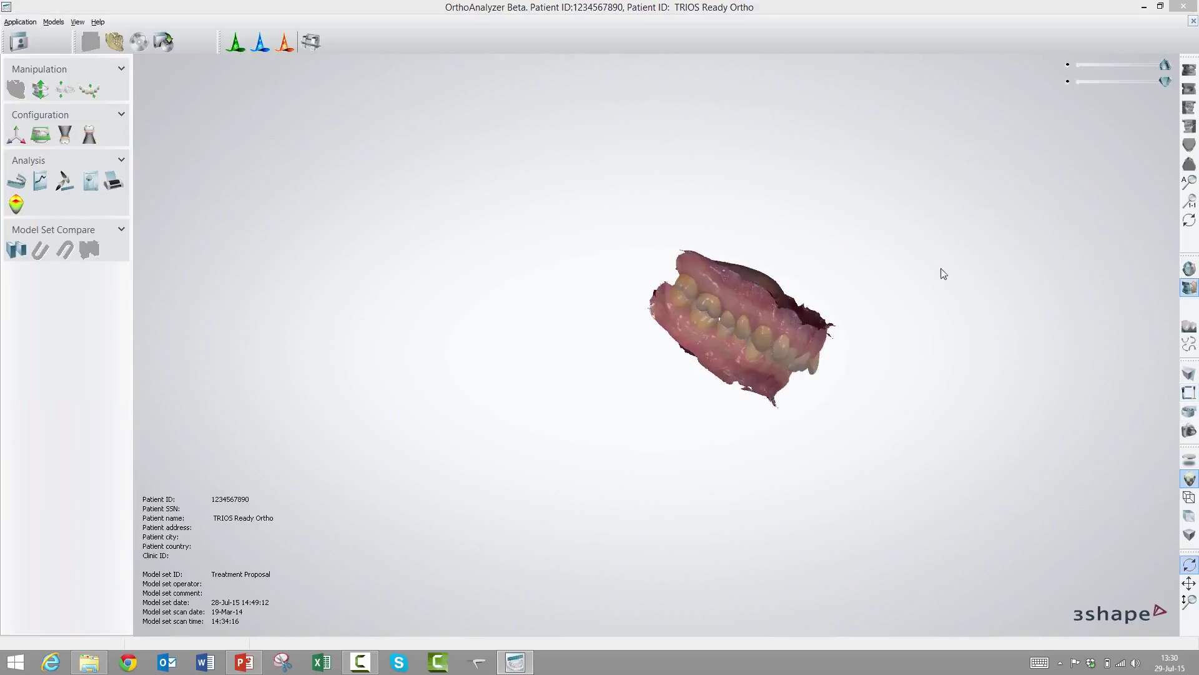
{"action": "left_click", "coordinate": [1189, 70]}
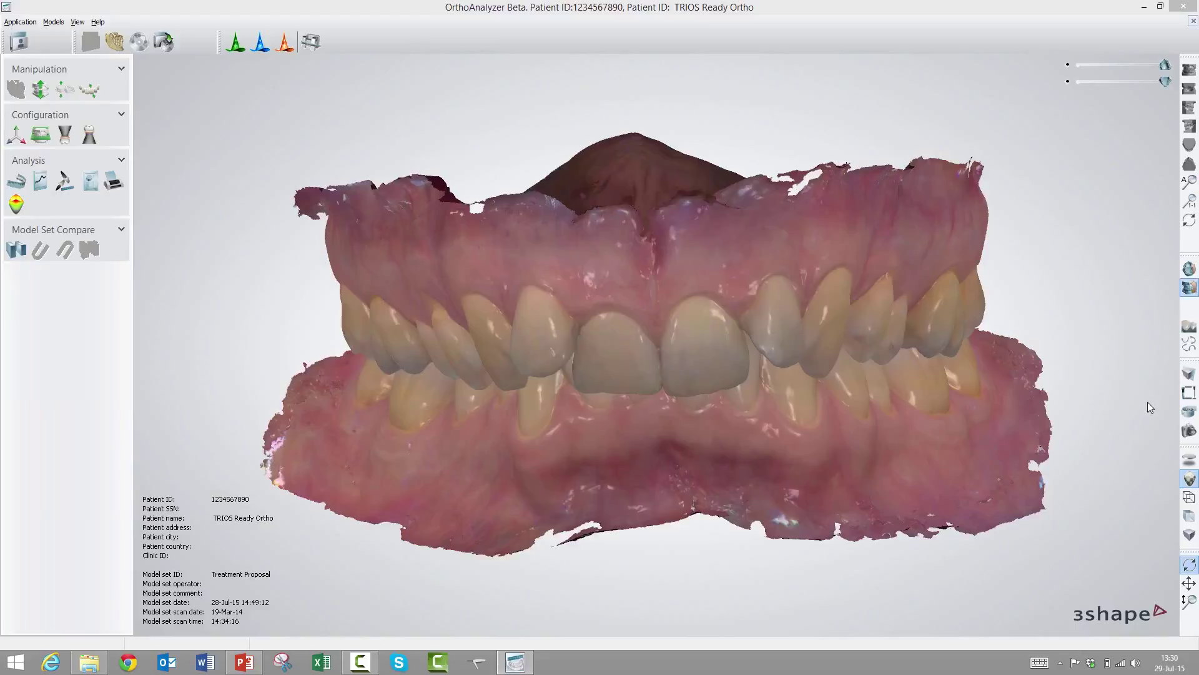
- Open the 3D measurements and custom analysis tools, select the Horizontal plane, and close the tools again
{"action": "left_click", "coordinate": [1189, 414]}
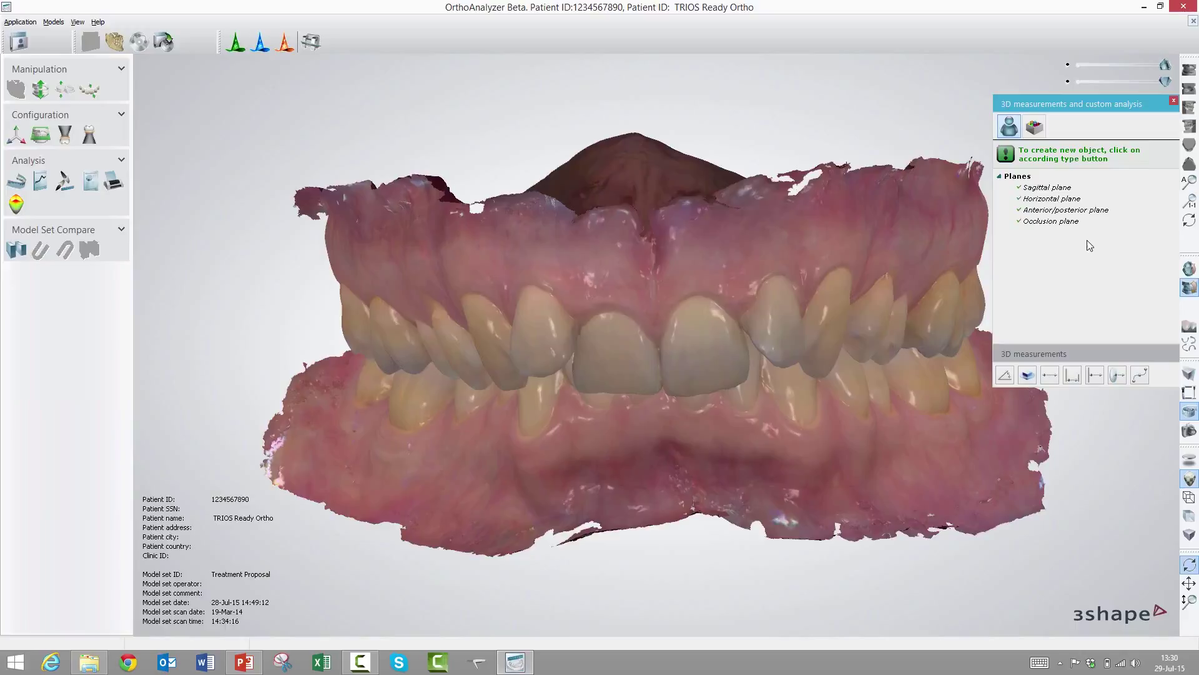
{"action": "left_click", "coordinate": [1052, 198]}
{"action": "left_click", "coordinate": [1190, 414]}
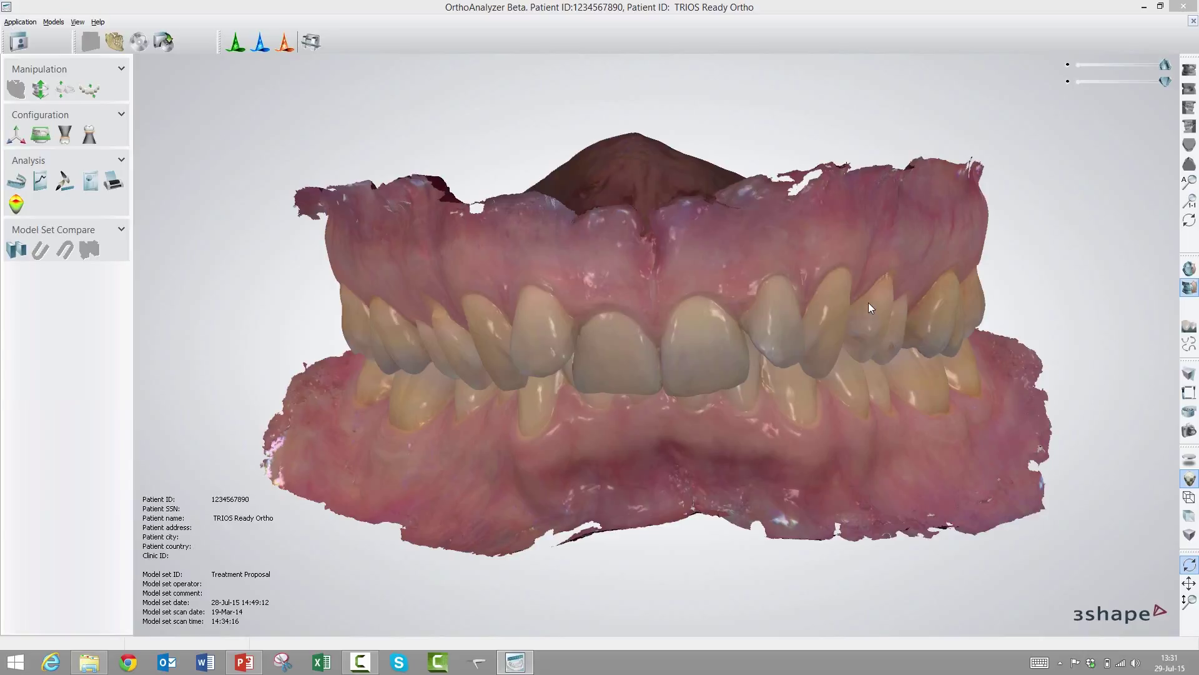
- Rotate the models to show the patient's left side and create a screen snapshot with the comment "Screenshot"
{"action": "left_click_drag", "start_coordinate": [868, 303], "coordinate": [840, 284]}
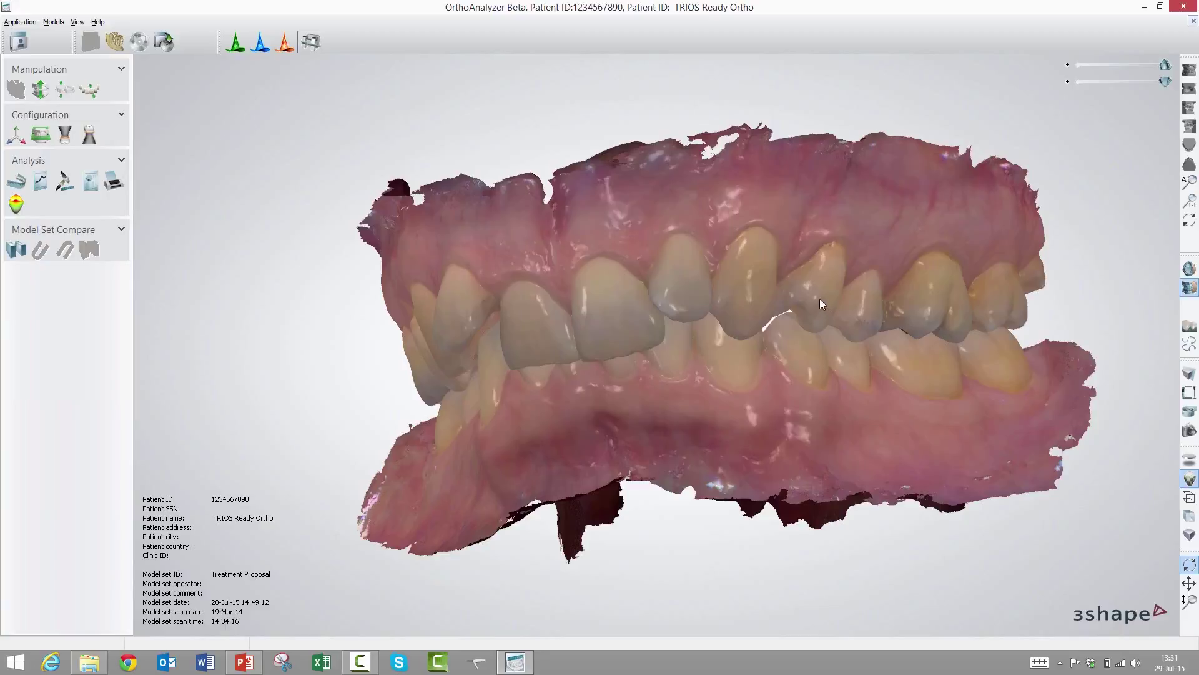
{"action": "left_click", "coordinate": [1189, 433]}
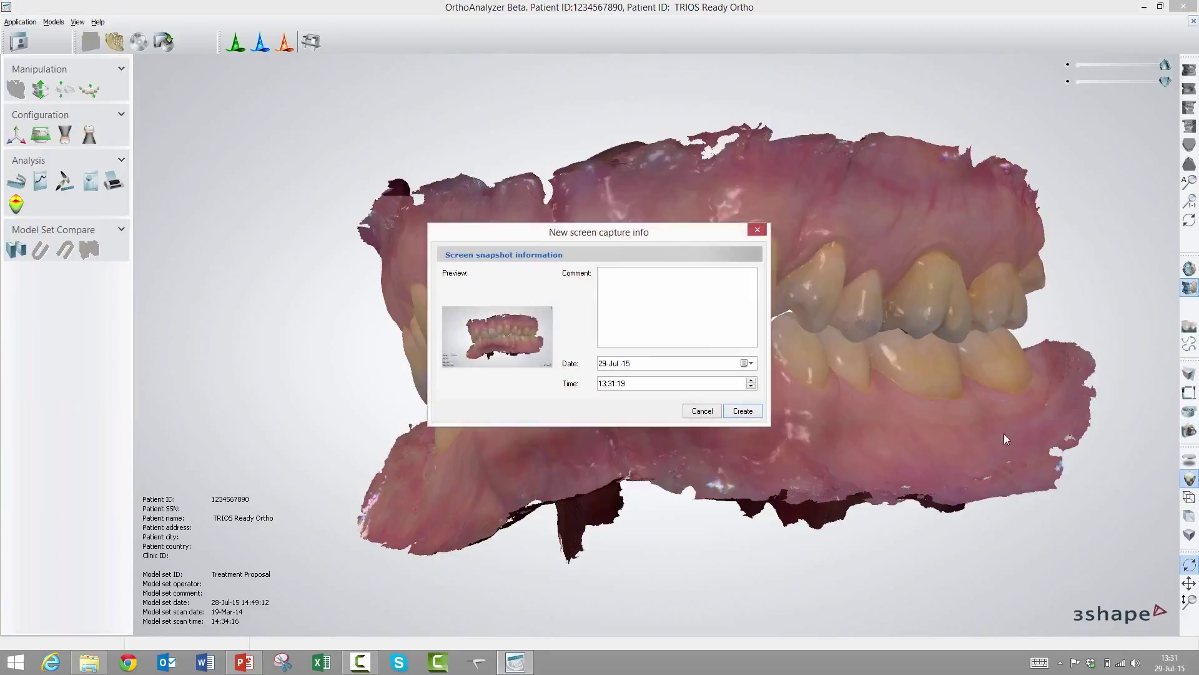
{"action": "left_click", "coordinate": [710, 322]}
{"action": "type", "text": "Screensh"}
{"action": "type", "text": "otv"}
{"action": "left_click", "coordinate": [736, 412]}
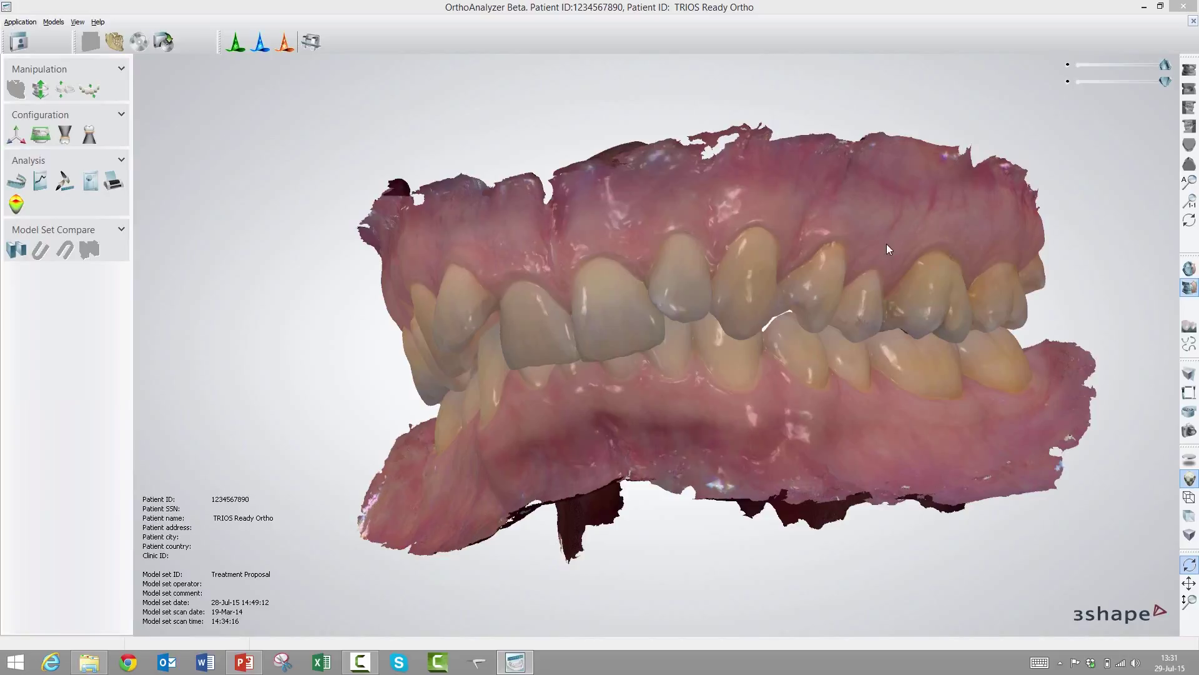
- Close the model set and save its changes
{"action": "left_click", "coordinate": [1193, 20]}
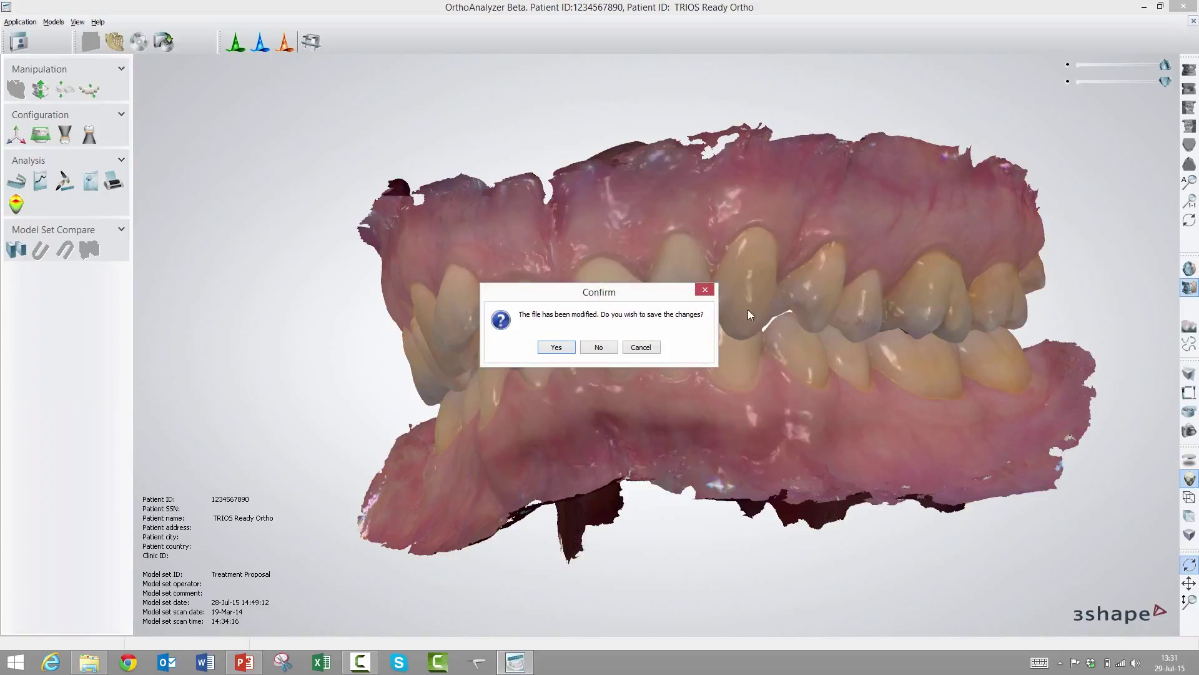
{"action": "left_click", "coordinate": [551, 347]}
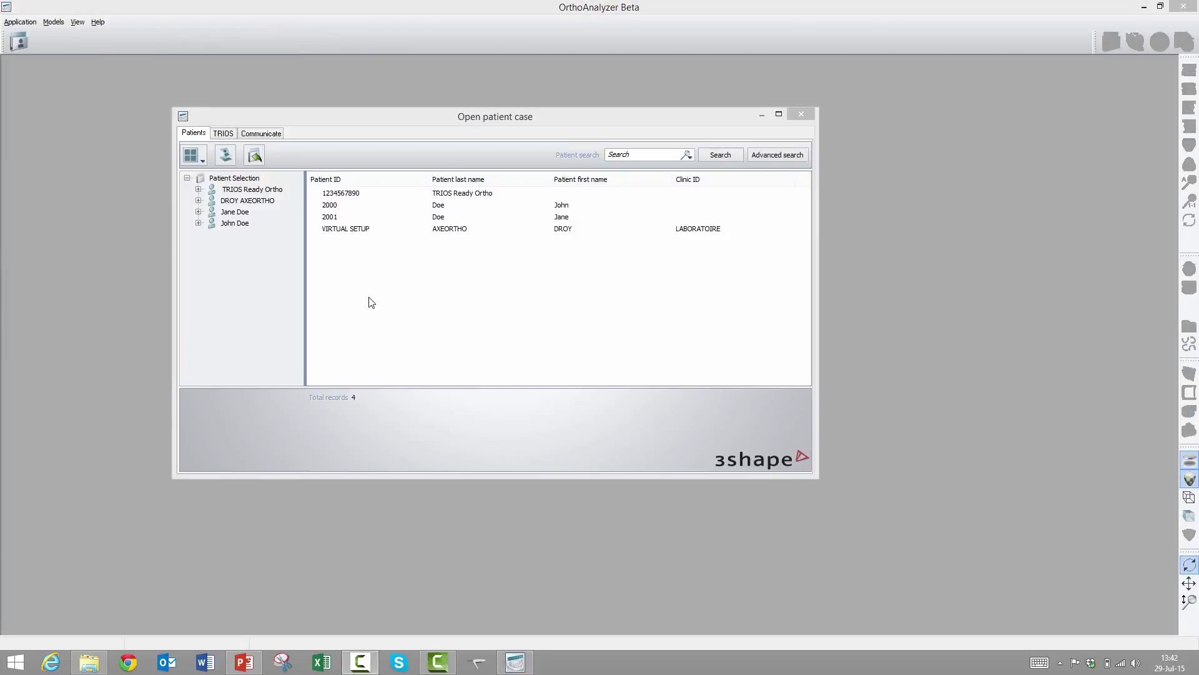
- View the screen snapshots stored with the Treatment Proposal model set of the TRIOS Ready Ortho case and reopen that set
{"action": "left_click", "coordinate": [198, 190]}
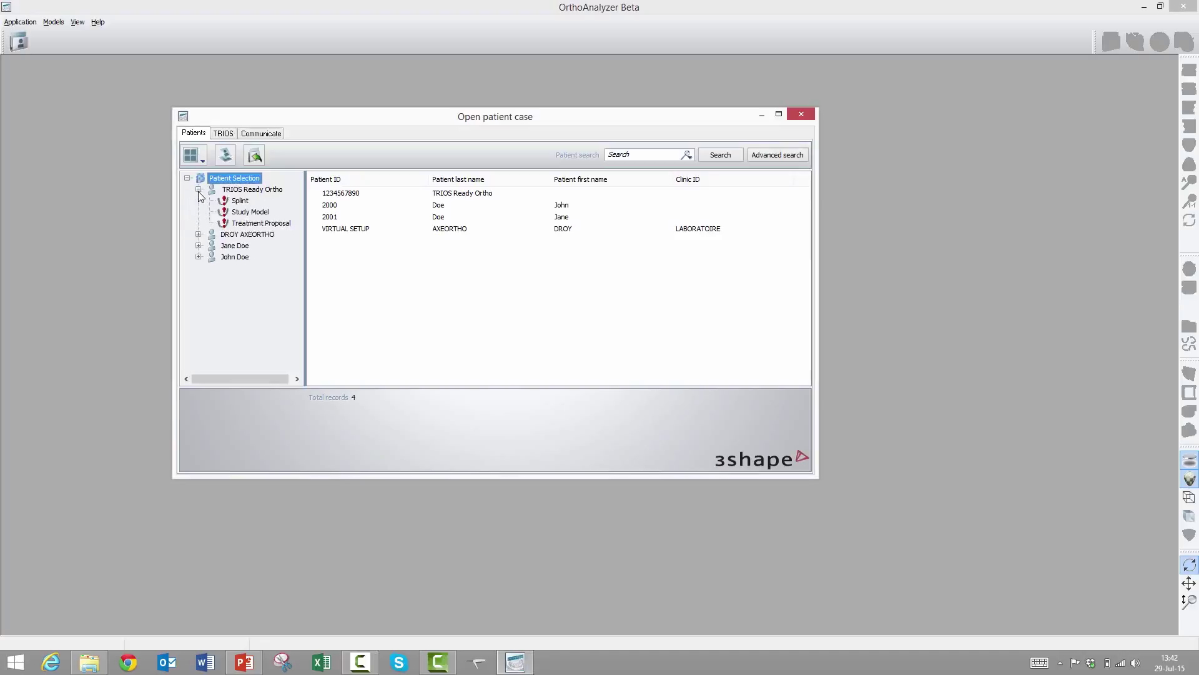
{"action": "left_click", "coordinate": [260, 224]}
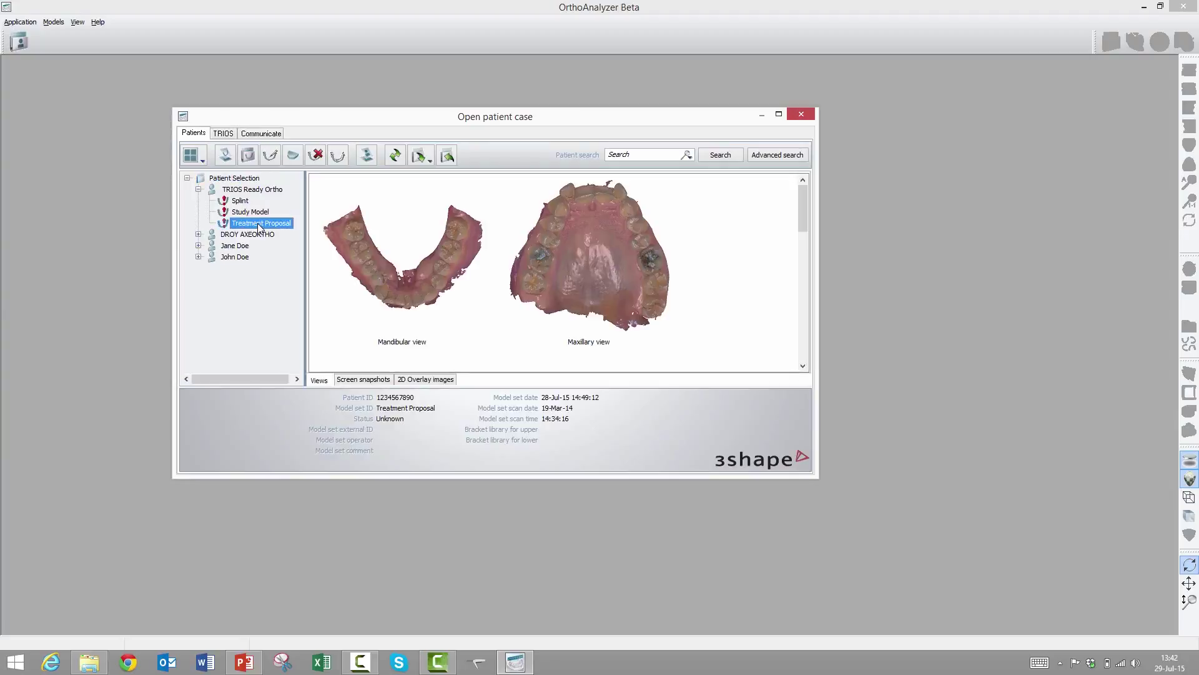
{"action": "left_click", "coordinate": [369, 381]}
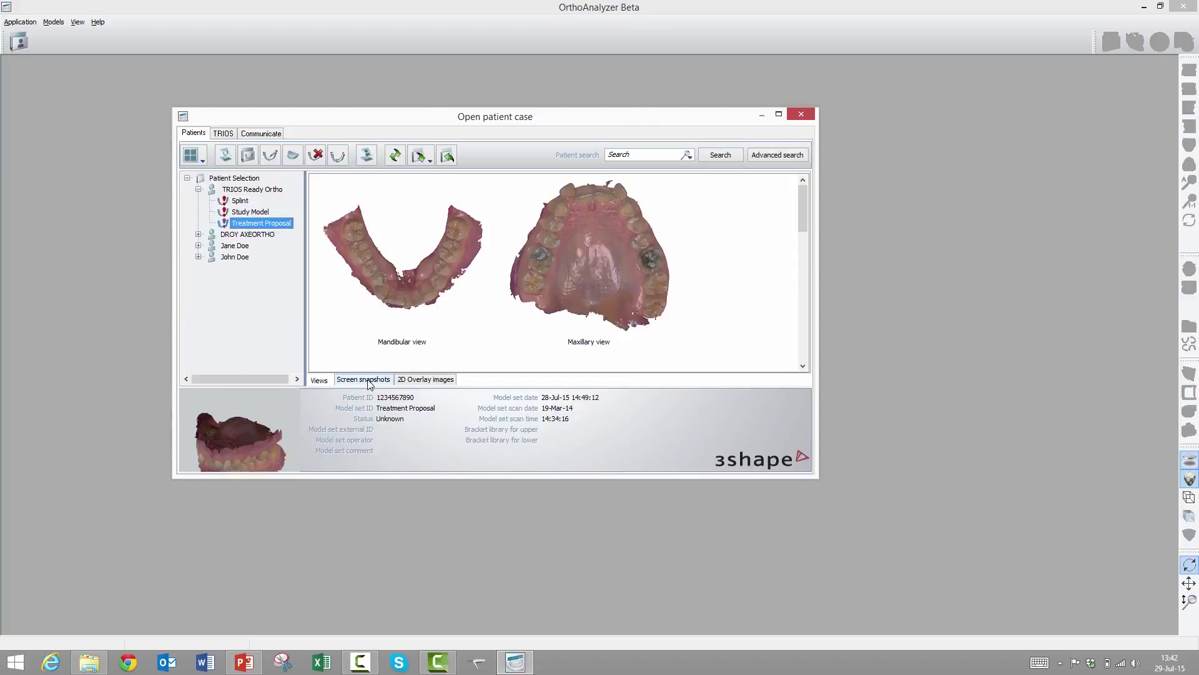
{"action": "left_click_drag", "start_coordinate": [803, 272], "coordinate": [803, 300]}
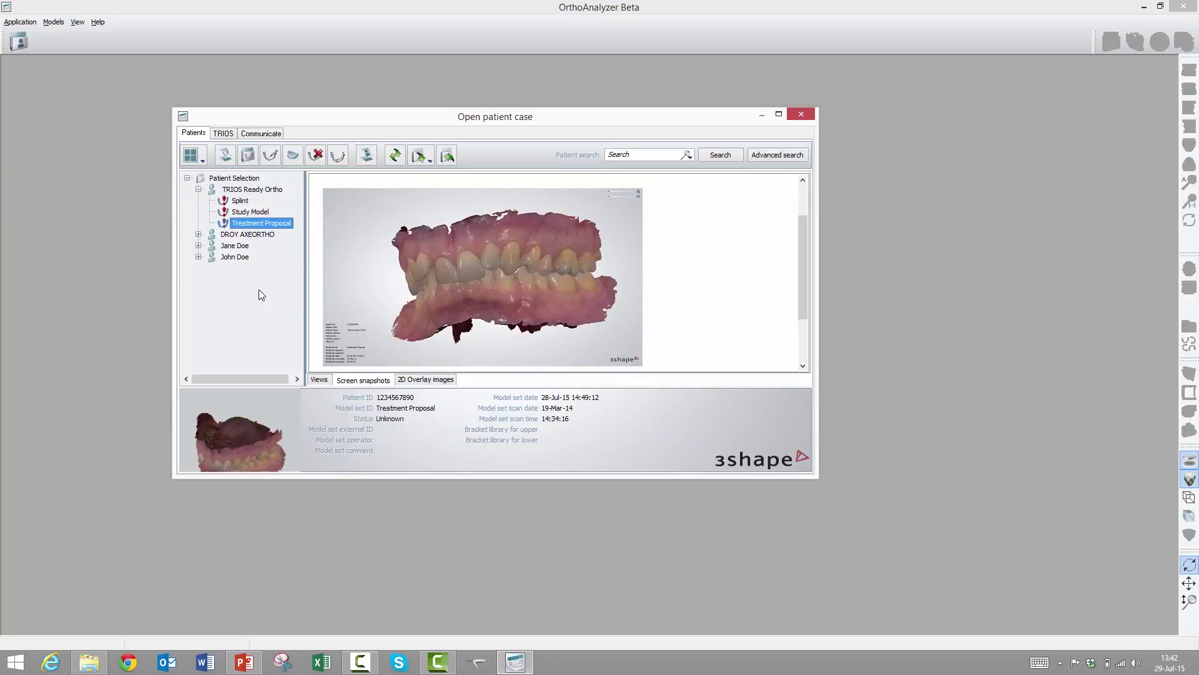
{"action": "double_click", "coordinate": [261, 224]}
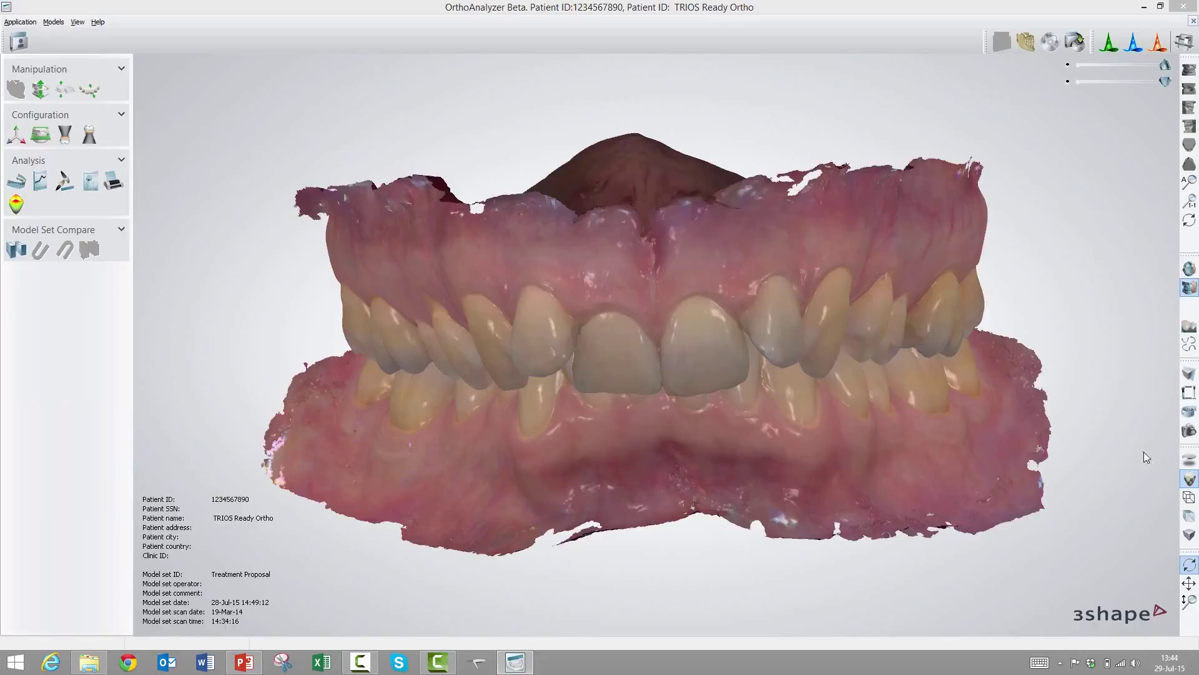
- Turn off the models' colour texture and examine the surface of the front teeth up close
{"action": "left_click", "coordinate": [1189, 479]}
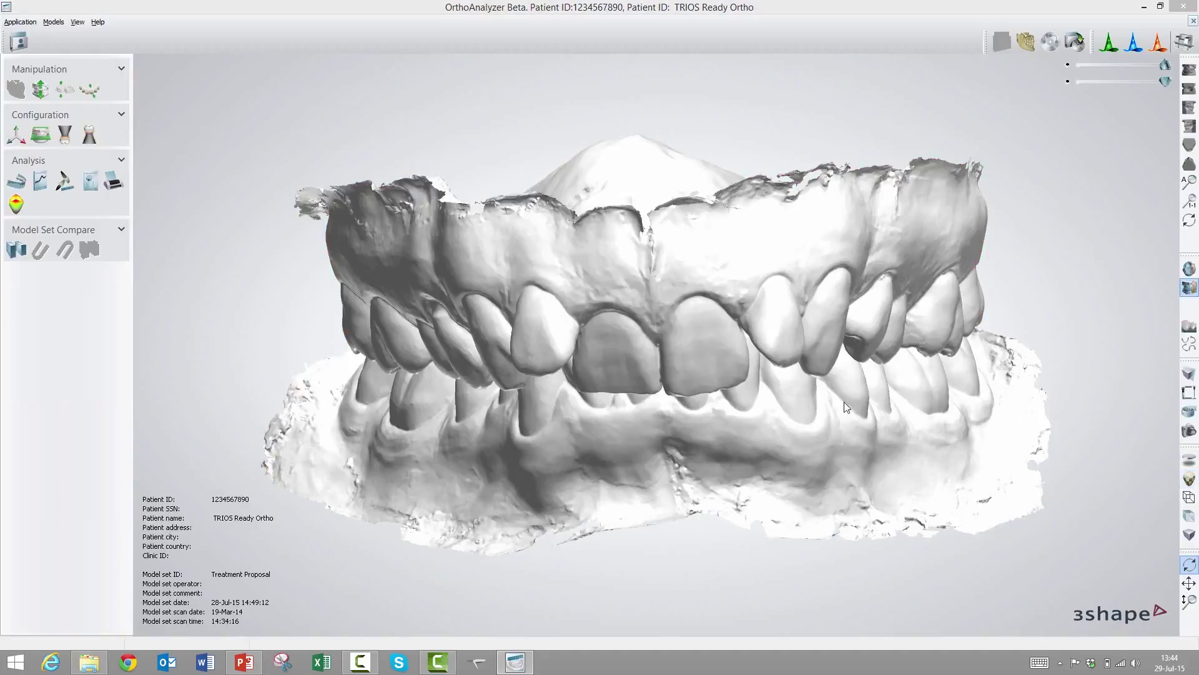
{"action": "scroll", "coordinate": [714, 380], "scroll_direction": "up", "scroll_amount": 5}
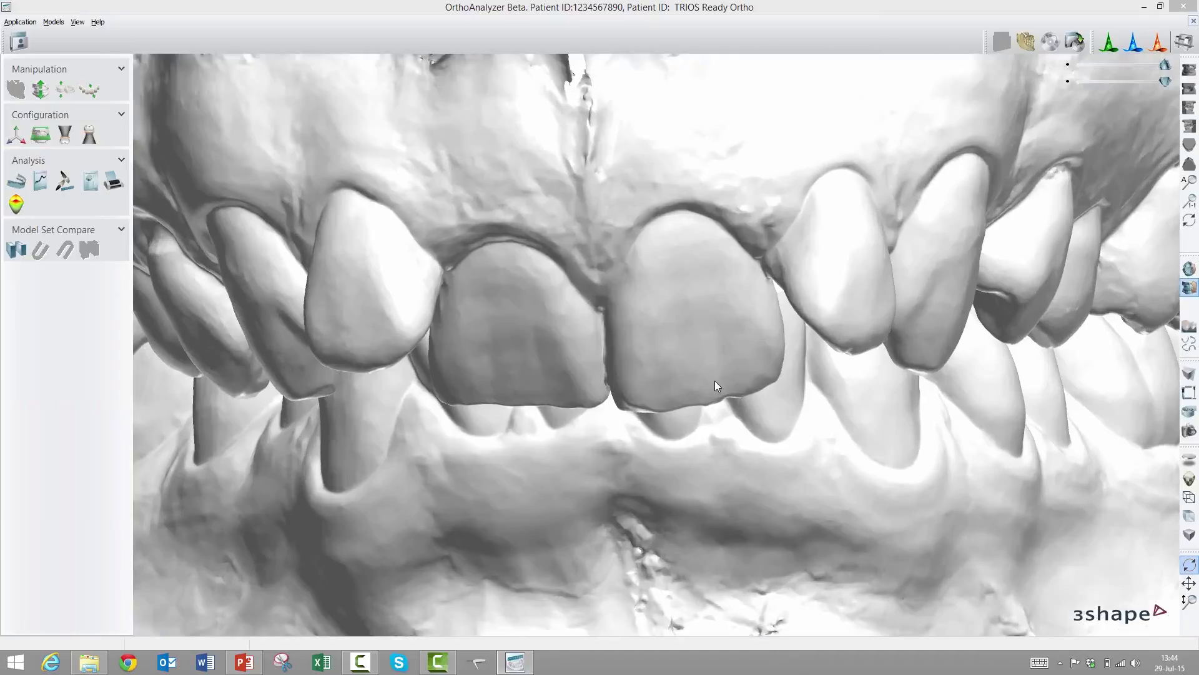
{"action": "scroll", "coordinate": [715, 383], "scroll_direction": "down", "scroll_amount": 2}
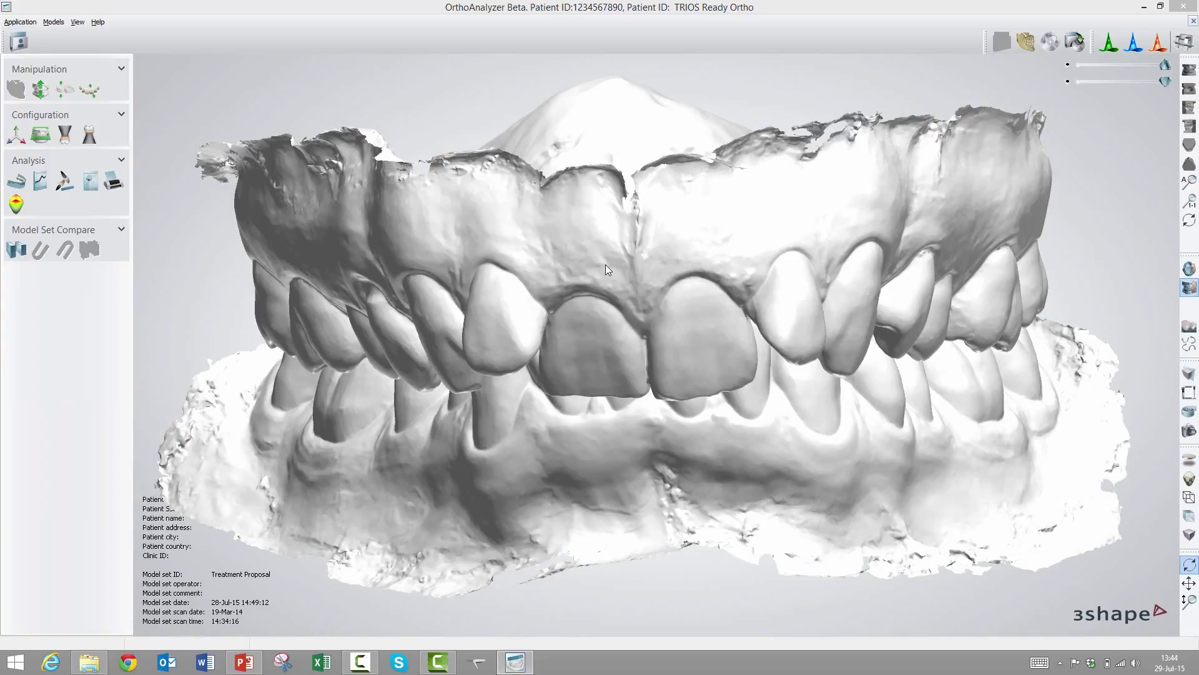
- Switch on the brown shaded rendering, examine the untextured models from the right side, and turn the colour texture back on
{"action": "left_click", "coordinate": [1189, 463]}
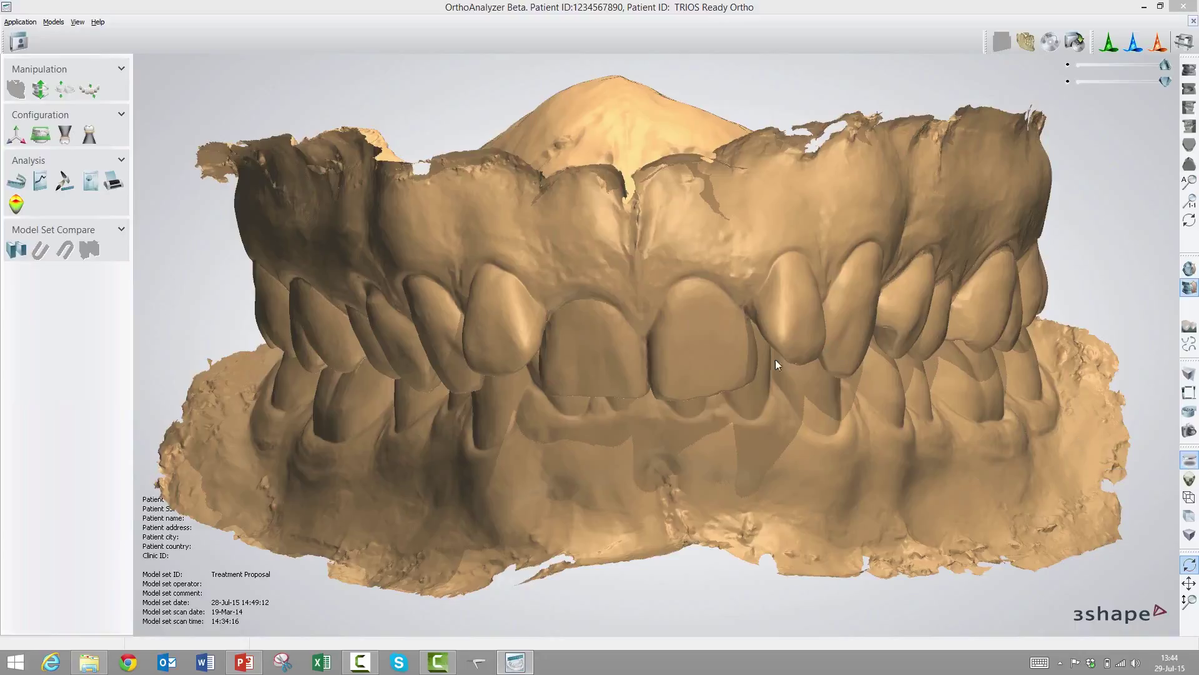
{"action": "left_click", "coordinate": [1189, 482]}
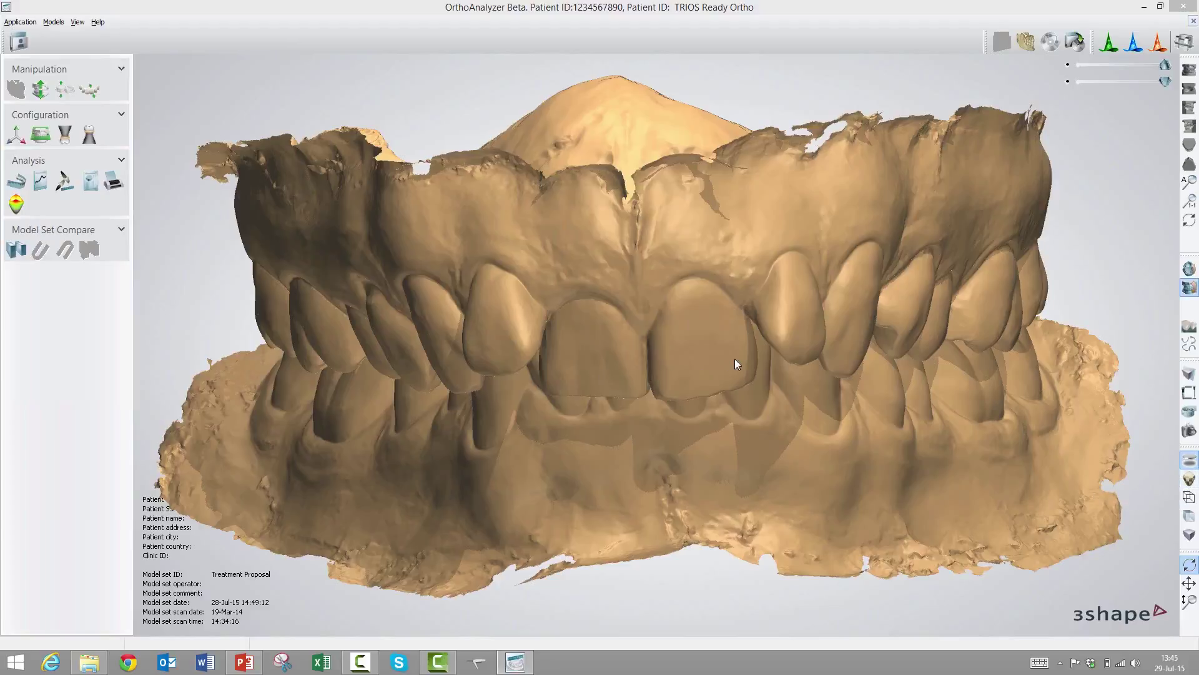
{"action": "right_click_drag", "start_coordinate": [711, 350], "coordinate": [771, 358]}
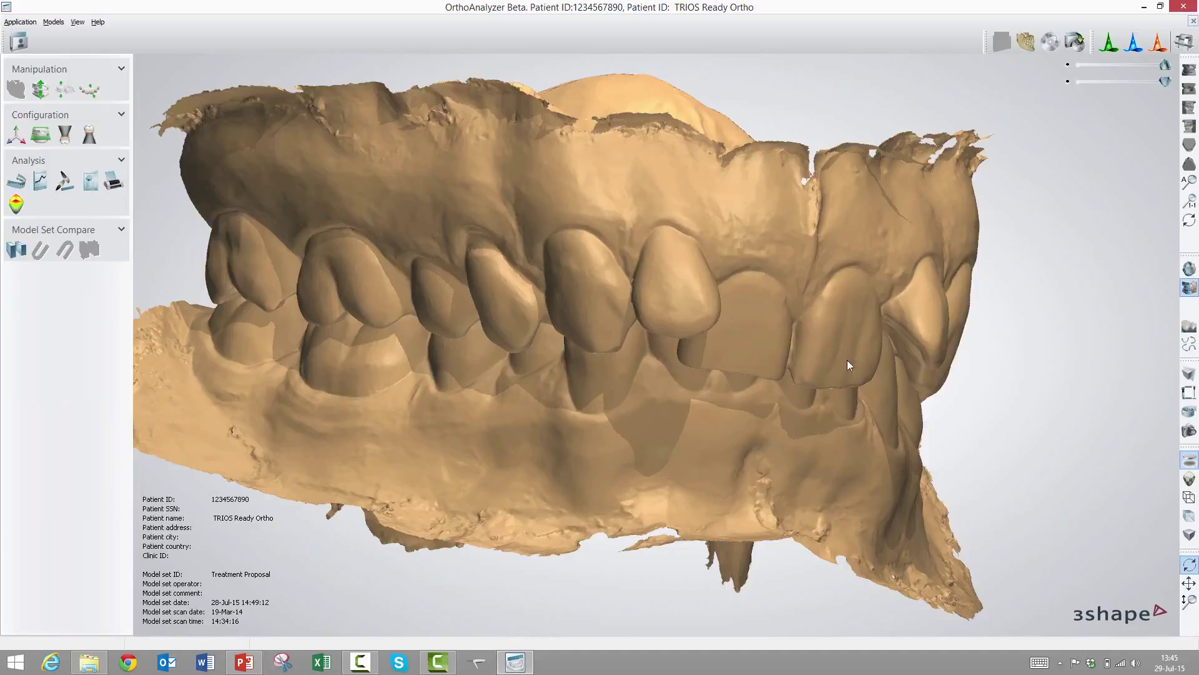
{"action": "left_click", "coordinate": [1190, 482]}
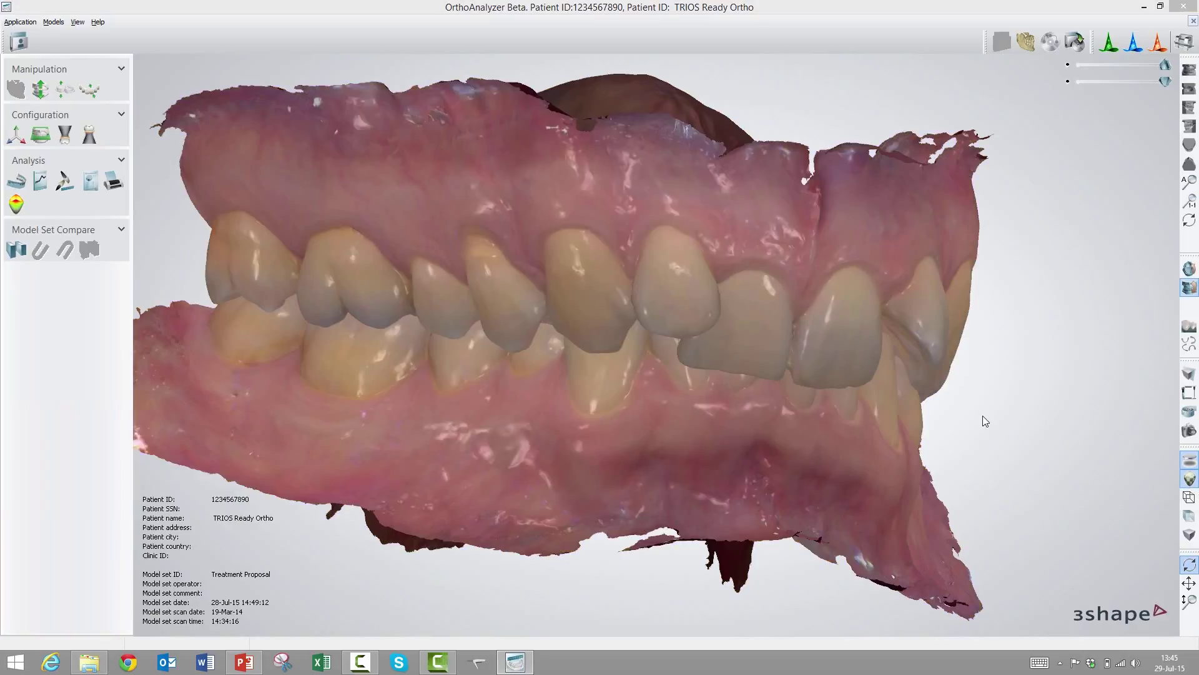
- Return the models to the front view, display their triangle mesh, and examine it up close on the upper central incisors
{"action": "left_click", "coordinate": [1189, 69]}
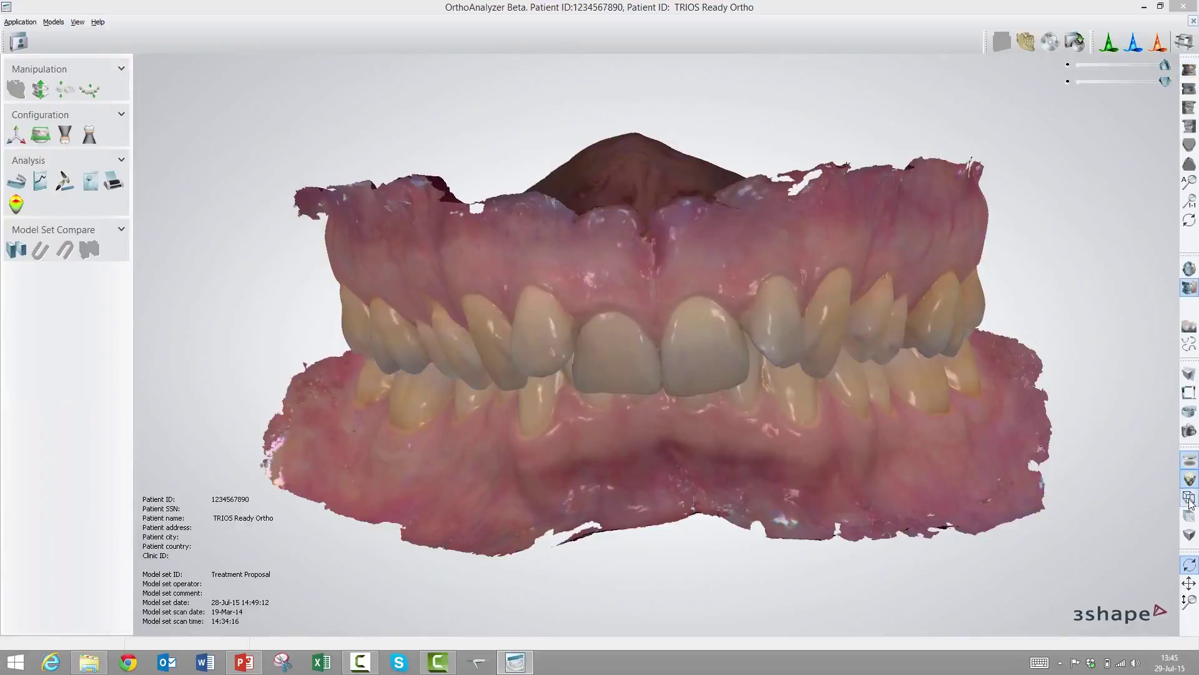
{"action": "left_click", "coordinate": [1190, 499]}
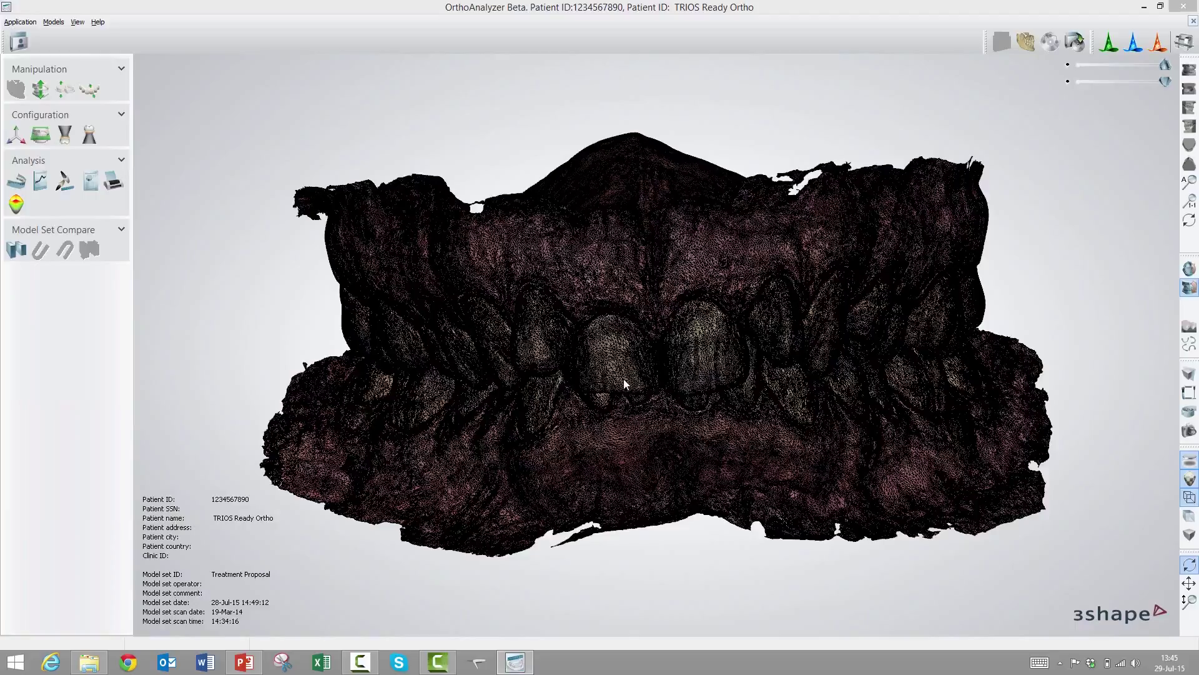
{"action": "scroll", "coordinate": [659, 395], "scroll_direction": "up", "scroll_amount": 8}
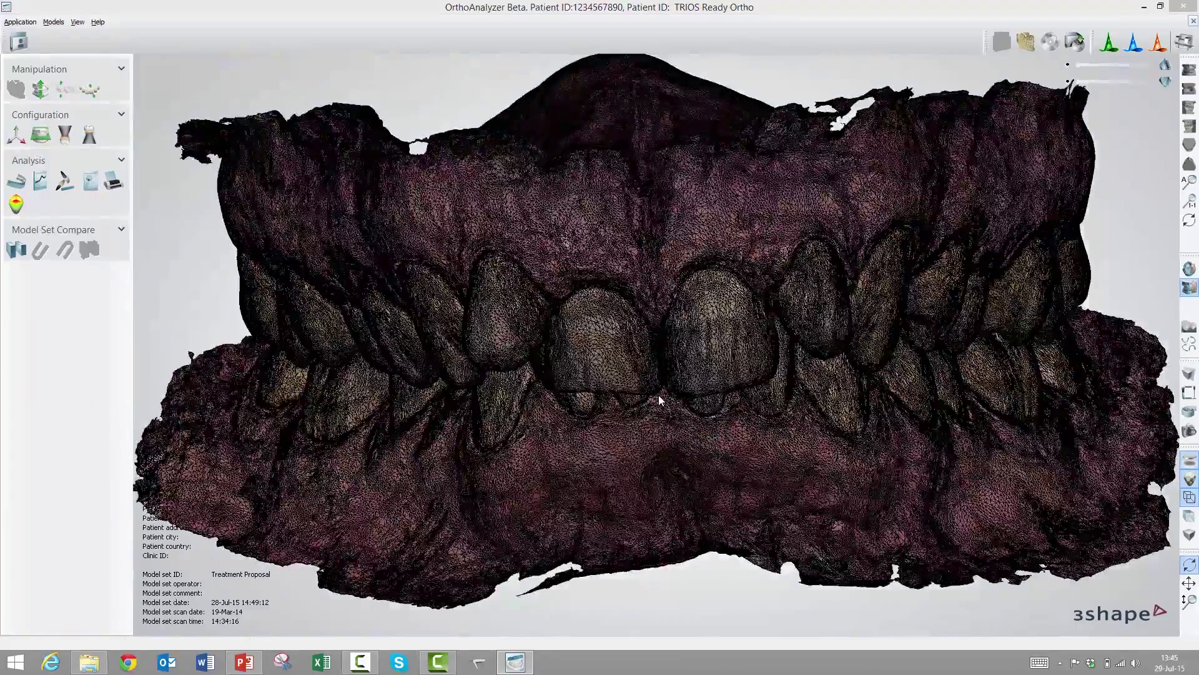
{"action": "scroll", "coordinate": [658, 396], "scroll_direction": "up", "scroll_amount": 8}
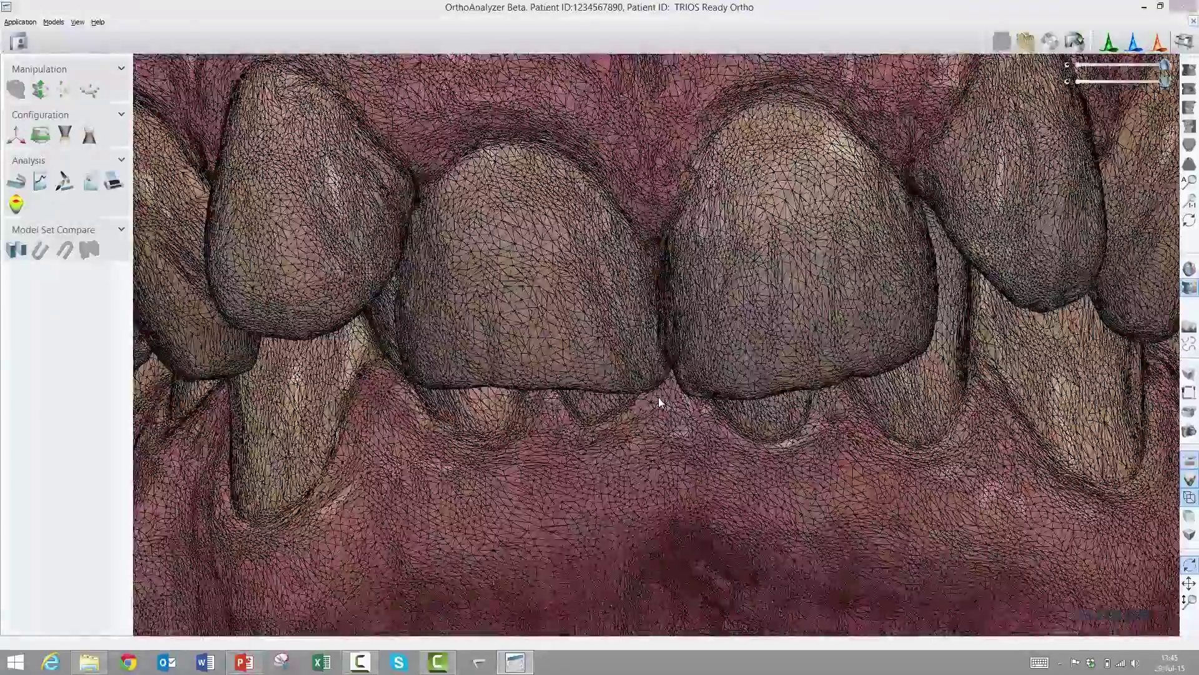
- Examine the triangle mesh up close between the upper central incisors and across the whole models
{"action": "scroll", "coordinate": [659, 400], "scroll_direction": "up", "scroll_amount": 5}
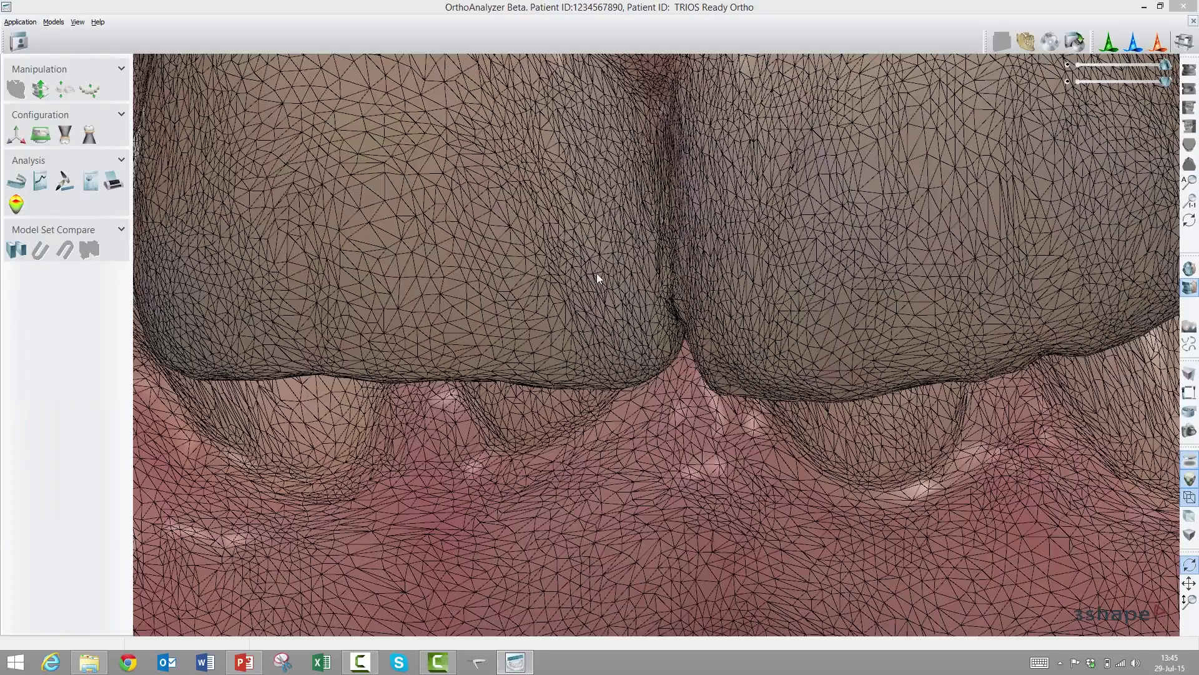
{"action": "scroll", "coordinate": [668, 293], "scroll_direction": "up", "scroll_amount": 1}
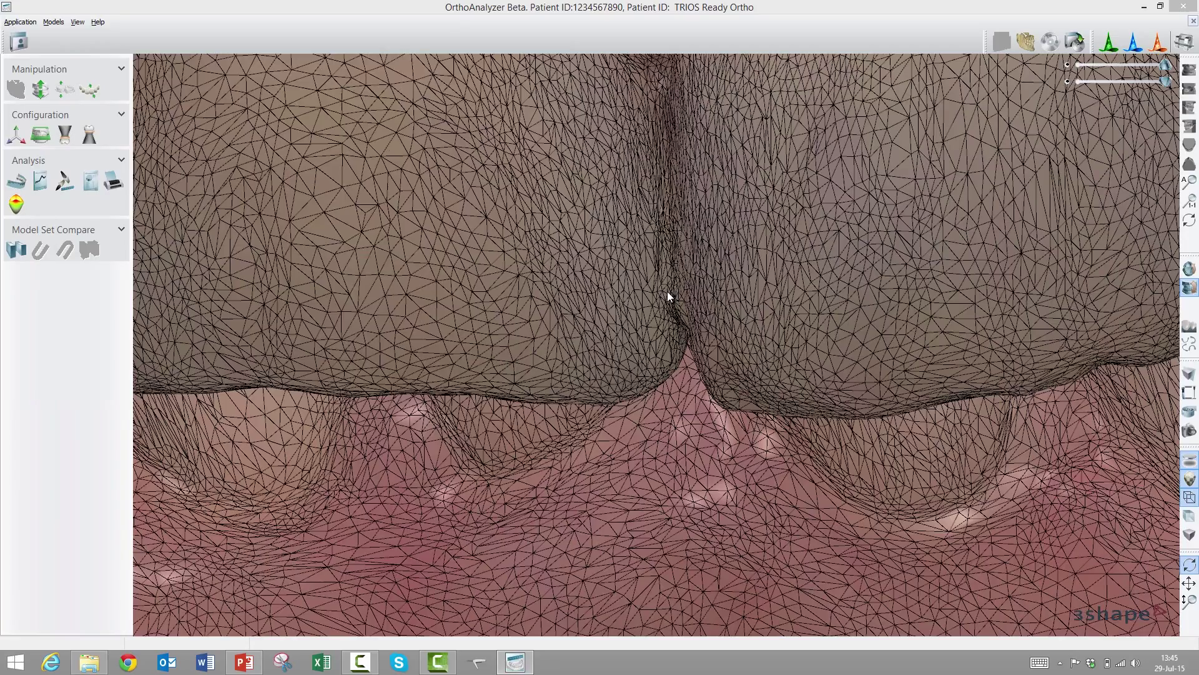
{"action": "scroll", "coordinate": [670, 267], "scroll_direction": "up", "scroll_amount": 1}
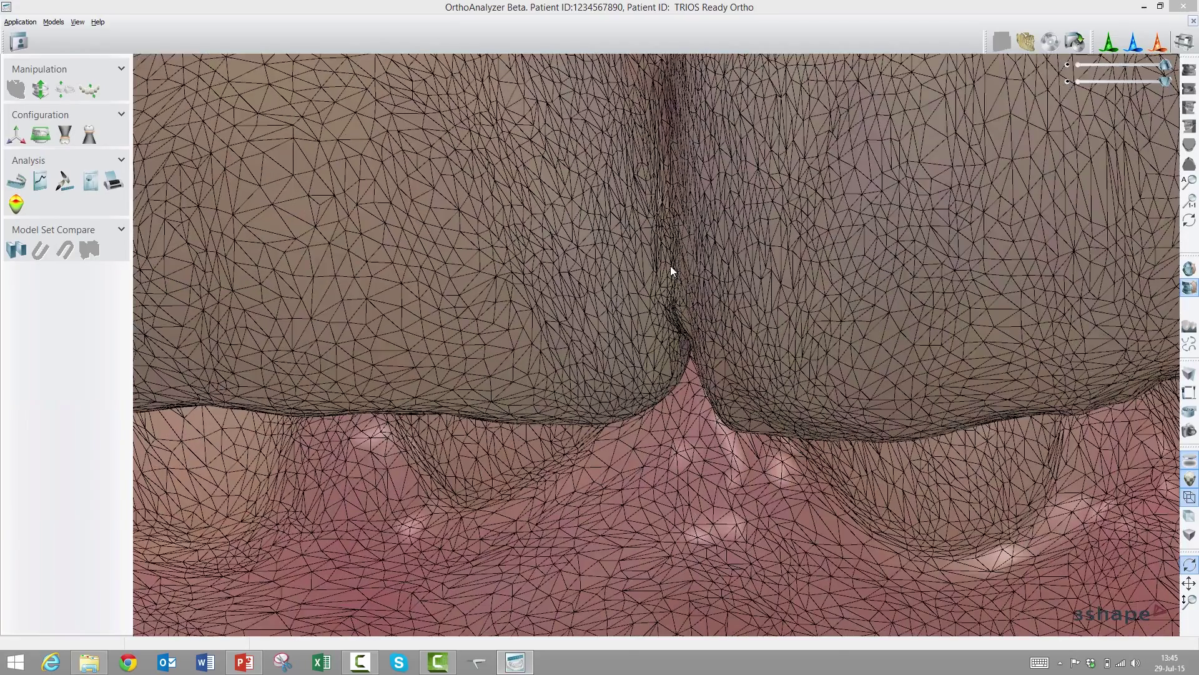
{"action": "scroll", "coordinate": [671, 267], "scroll_direction": "up", "scroll_amount": 1}
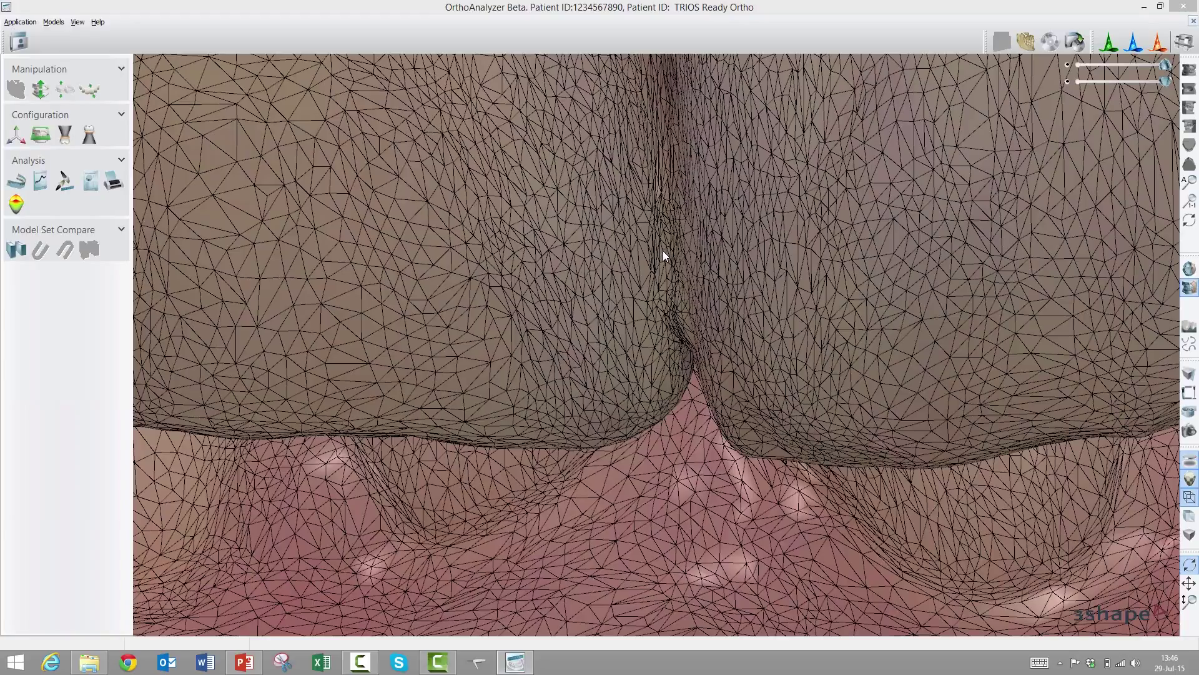
{"action": "scroll", "coordinate": [662, 252], "scroll_direction": "down", "scroll_amount": 8}
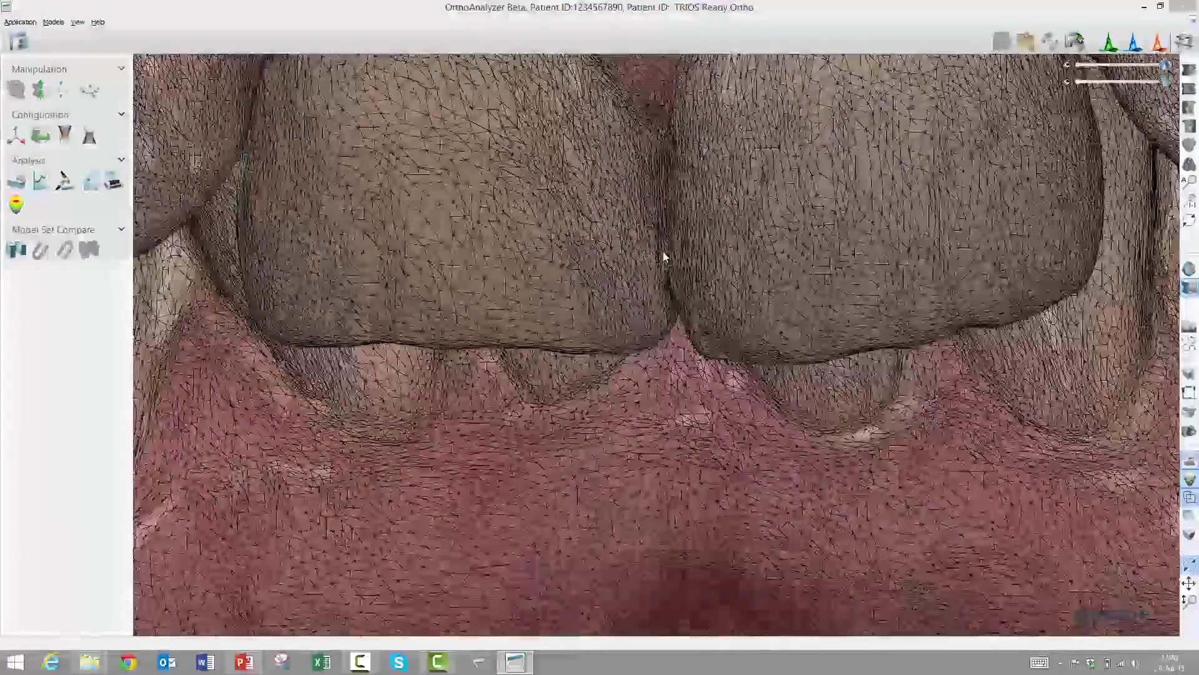
{"action": "scroll", "coordinate": [662, 253], "scroll_direction": "down", "scroll_amount": 2}
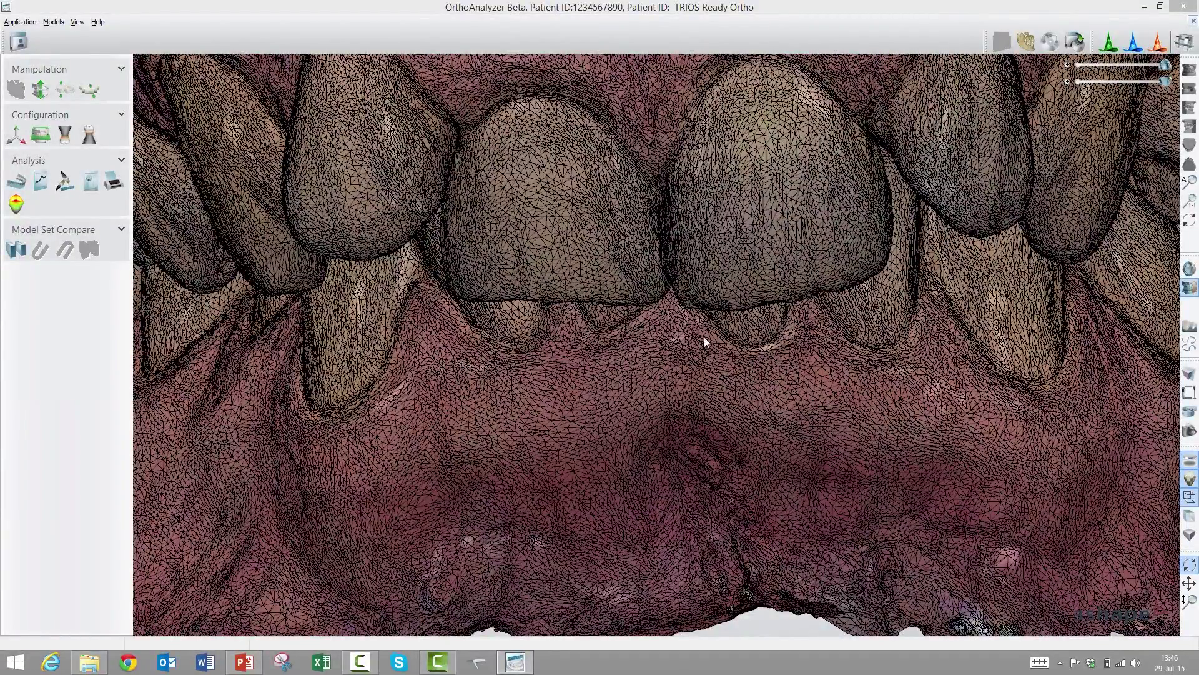
{"action": "scroll", "coordinate": [698, 331], "scroll_direction": "down", "scroll_amount": 6}
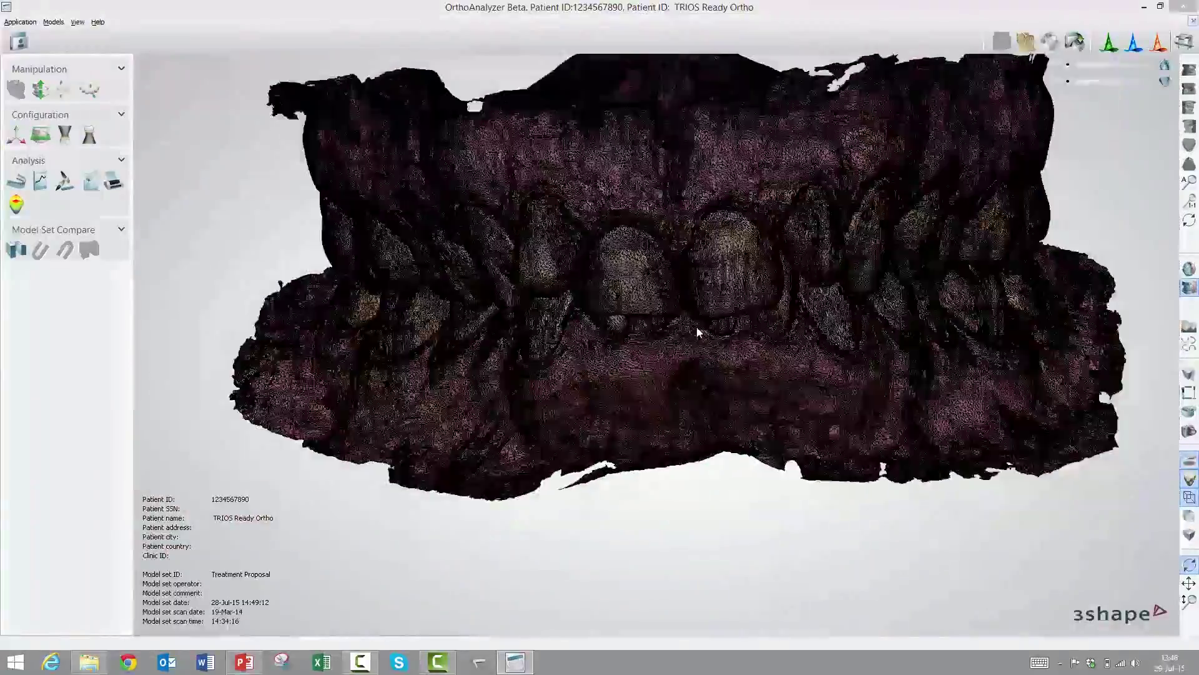
{"action": "scroll", "coordinate": [698, 330], "scroll_direction": "down", "scroll_amount": 2}
{"action": "scroll", "coordinate": [676, 341], "scroll_direction": "down", "scroll_amount": 2}
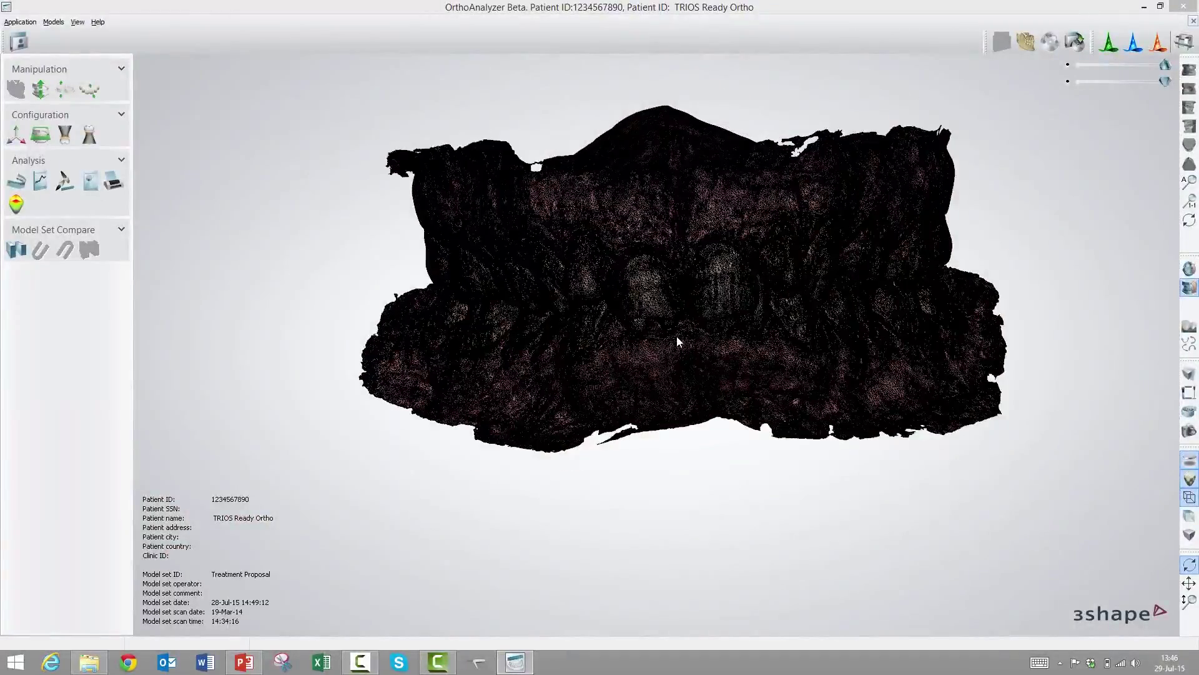
{"action": "scroll", "coordinate": [678, 340], "scroll_direction": "up", "scroll_amount": 8}
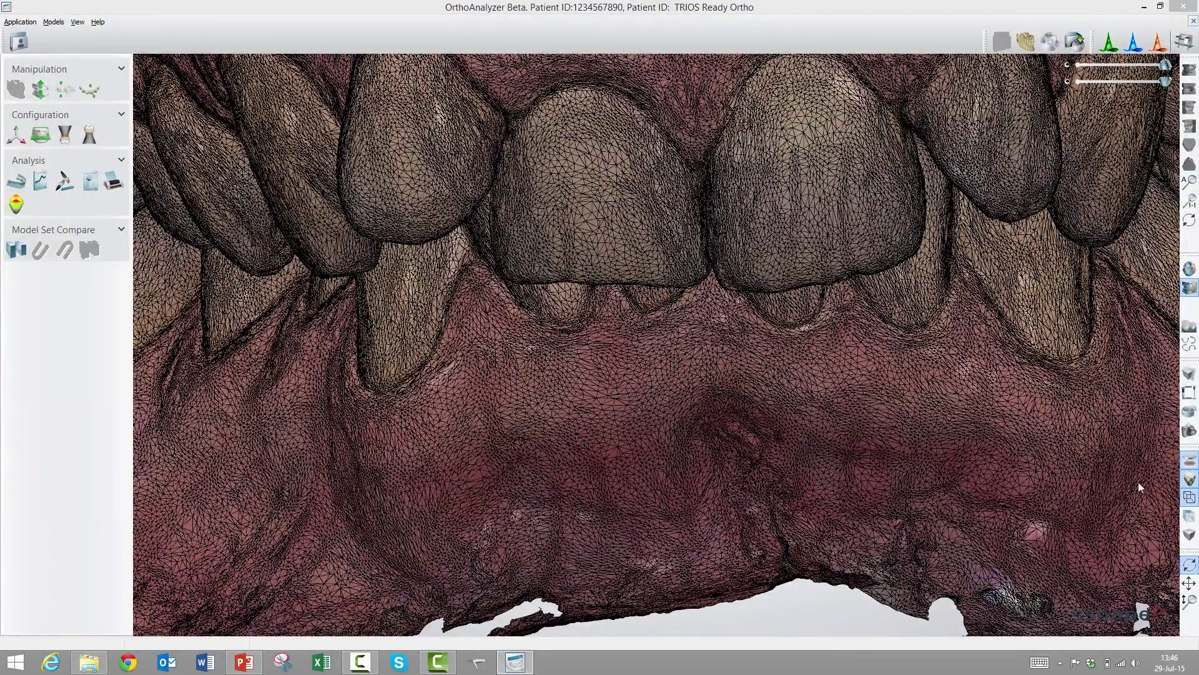
- Hide the triangle mesh and return the models to the front view
{"action": "left_click", "coordinate": [1189, 497]}
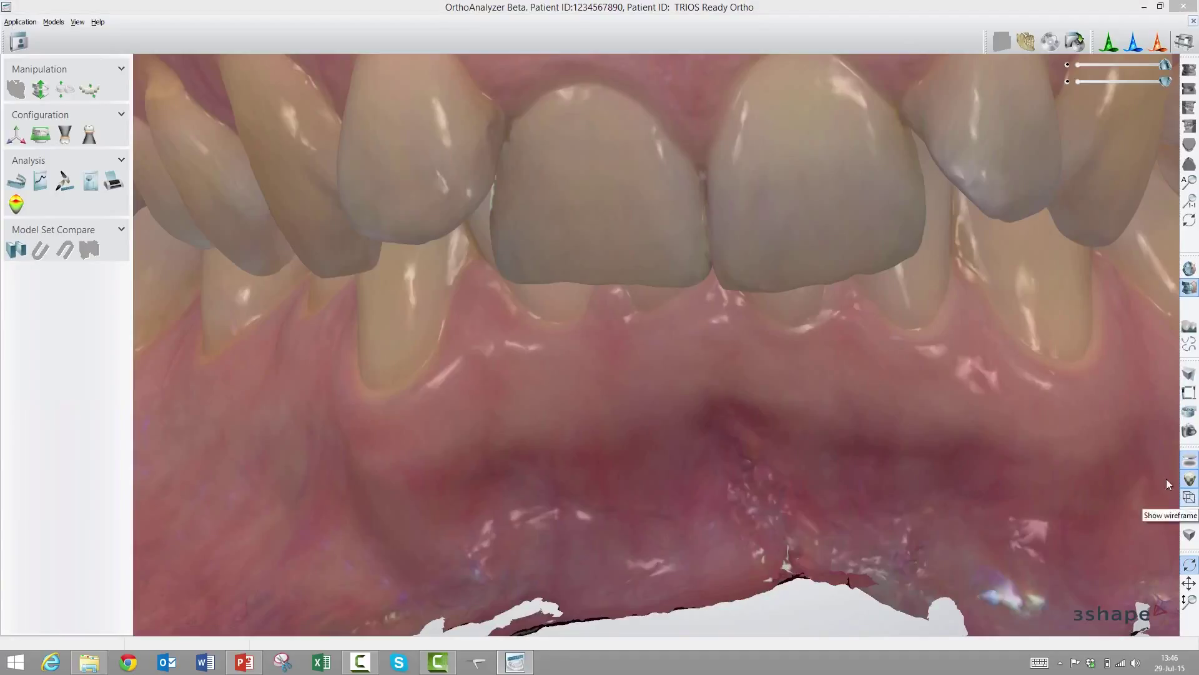
{"action": "left_click", "coordinate": [1189, 69]}
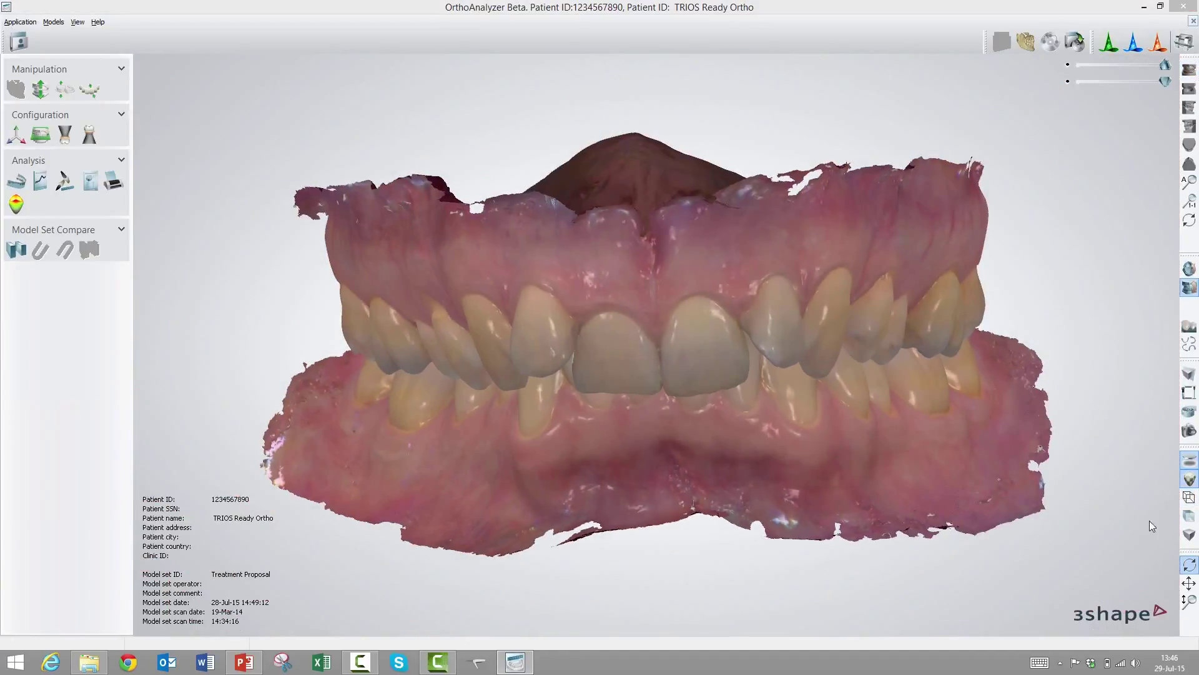
- Make the models transparent, examine them from the front and both sides, and restore the solid display
{"action": "left_click", "coordinate": [1190, 522]}
{"action": "left_click", "coordinate": [1189, 518]}
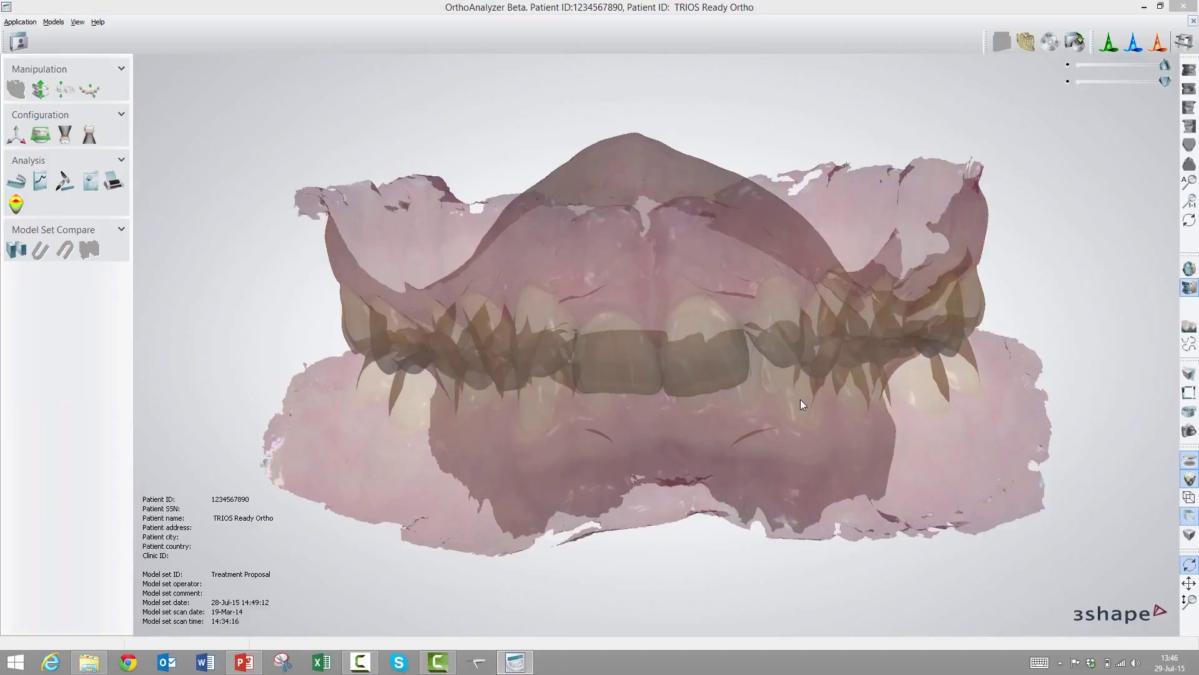
{"action": "mouse_move", "coordinate": [758, 379]}
{"action": "left_mouse_down"}
{"action": "mouse_move", "coordinate": [769, 306]}
{"action": "mouse_move", "coordinate": [742, 373]}
{"action": "mouse_move", "coordinate": [713, 370]}
{"action": "mouse_move", "coordinate": [781, 375]}
{"action": "left_mouse_up"}
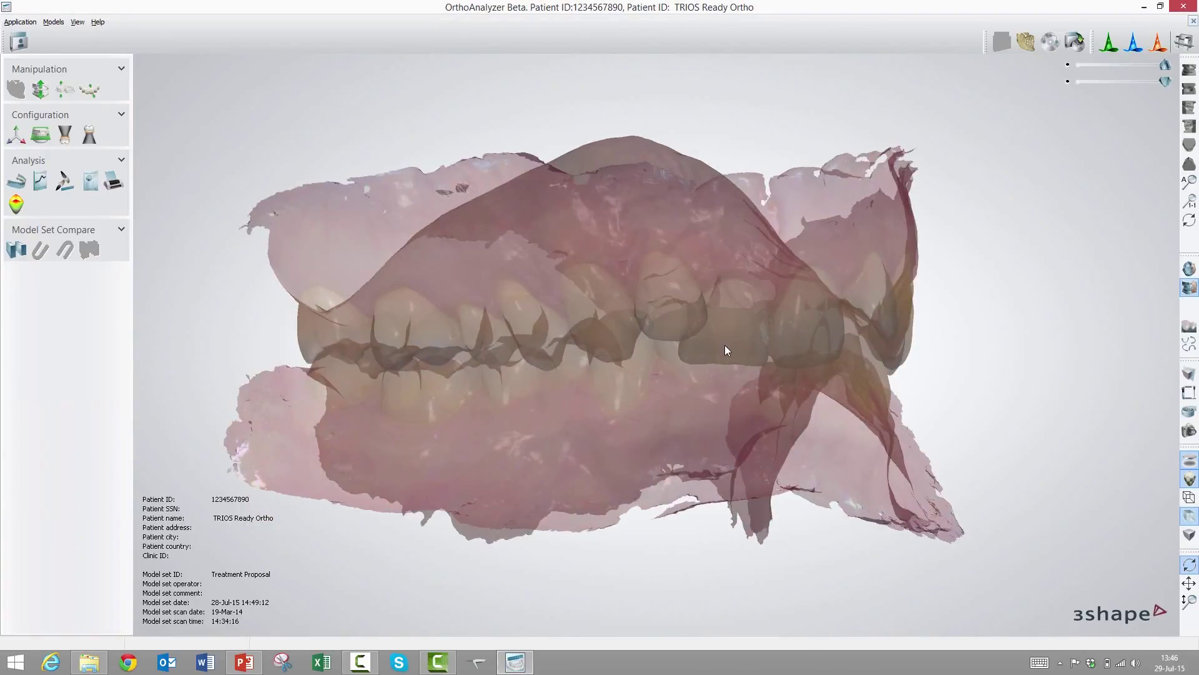
{"action": "left_click_drag", "start_coordinate": [724, 345], "coordinate": [634, 352]}
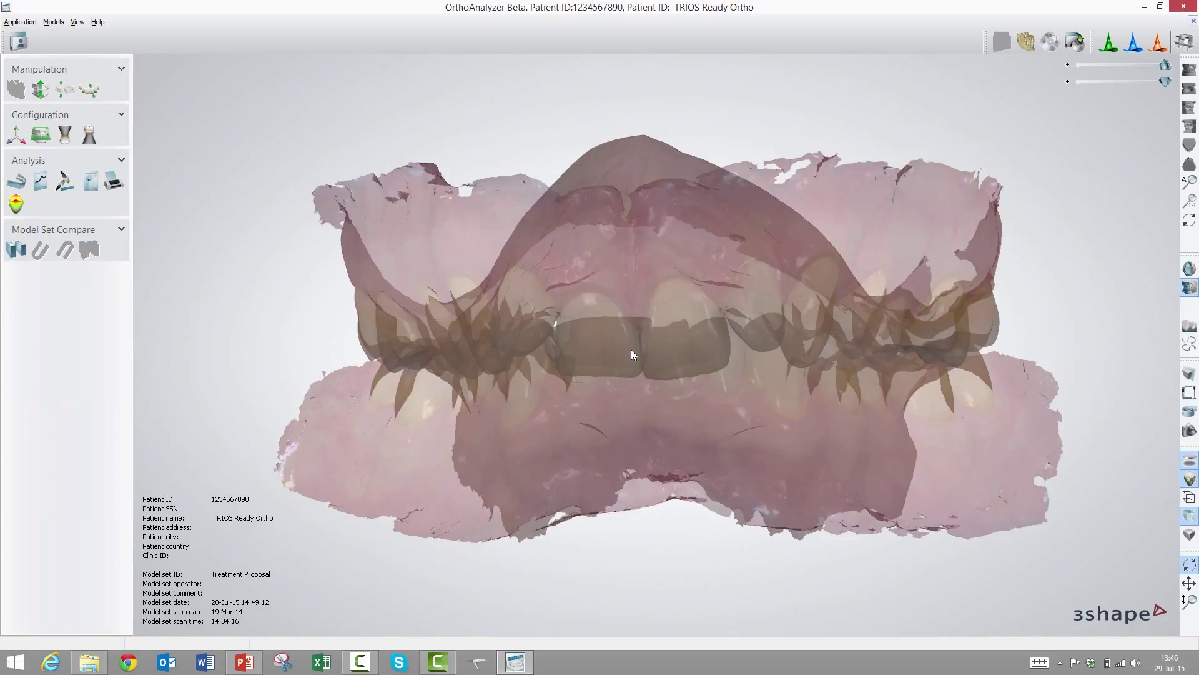
{"action": "mouse_move", "coordinate": [595, 347]}
{"action": "left_mouse_down"}
{"action": "mouse_move", "coordinate": [635, 343]}
{"action": "mouse_move", "coordinate": [581, 351]}
{"action": "left_mouse_up"}
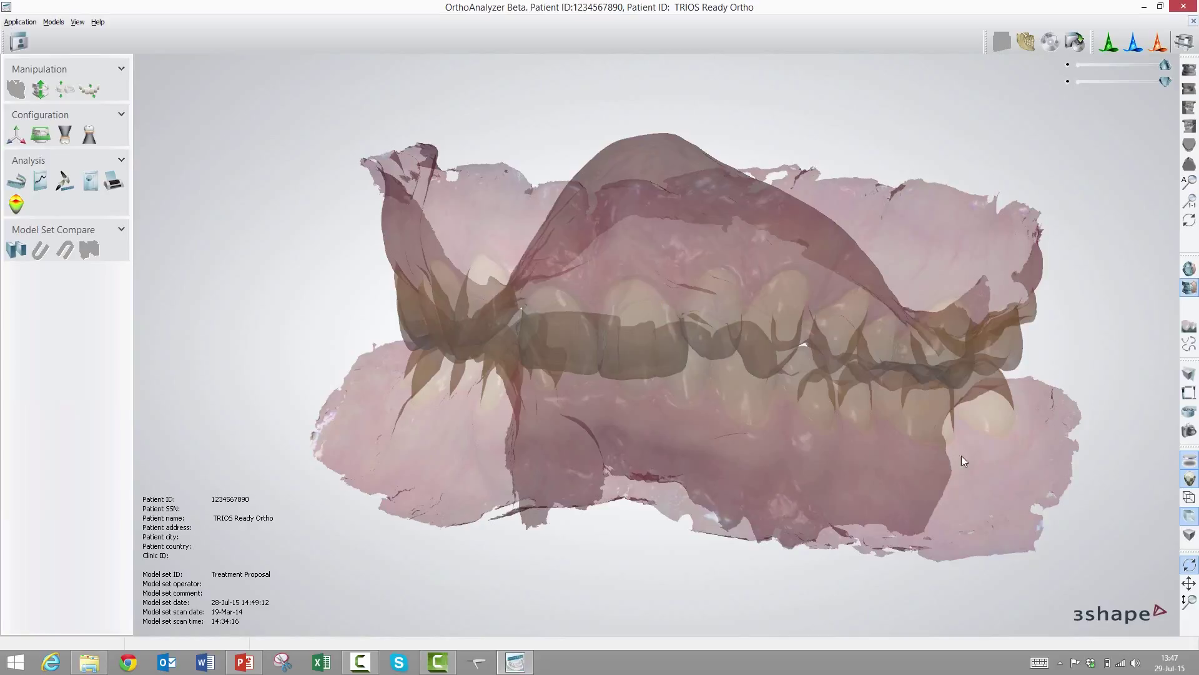
{"action": "left_click", "coordinate": [1190, 517]}
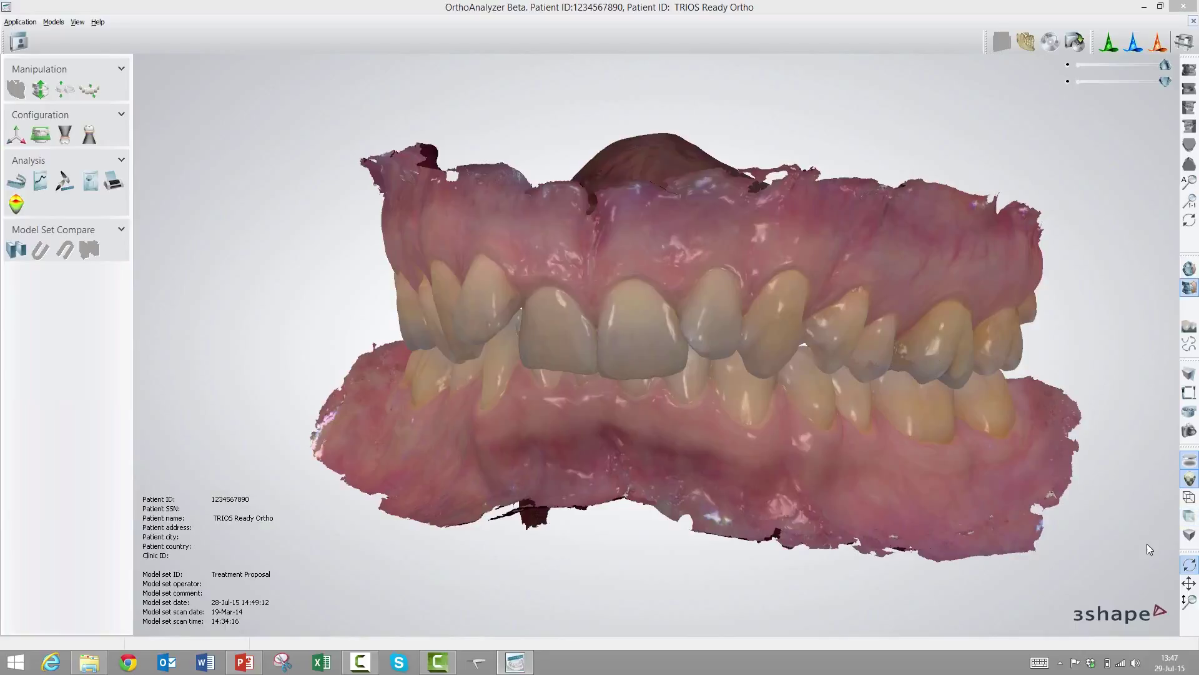
- Switch on the perspective display, accept the distortion warning, compare the models from both sides, and turn perspective off again
{"action": "left_click", "coordinate": [1189, 537]}
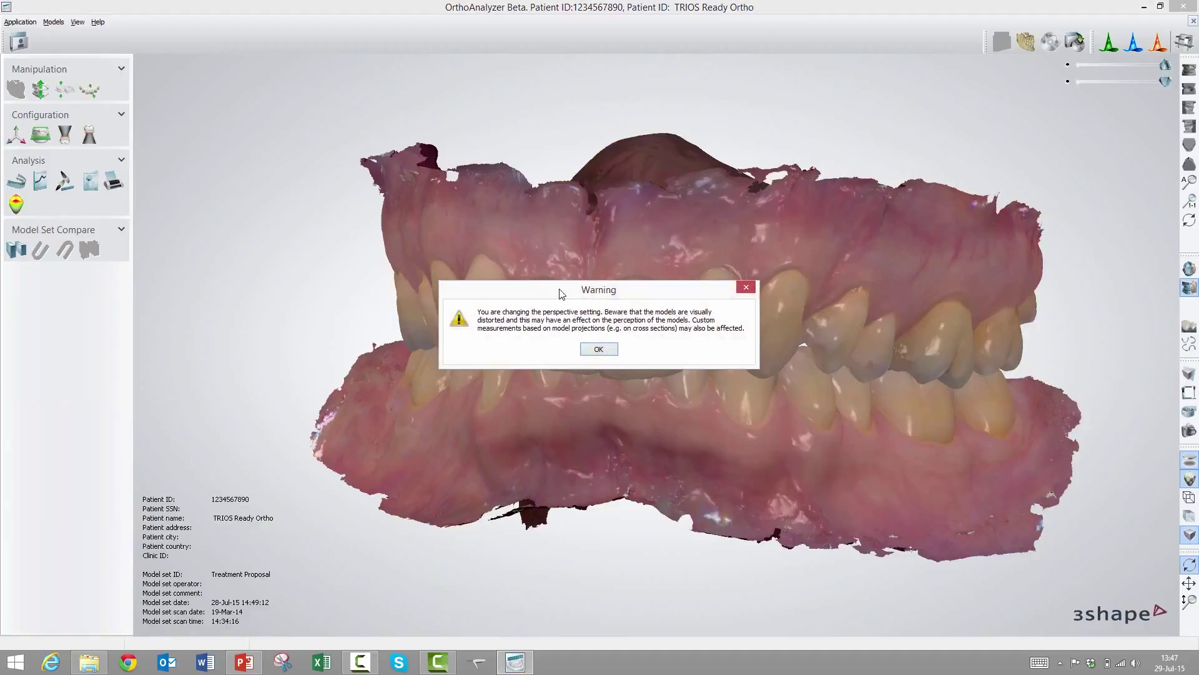
{"action": "left_click_drag", "start_coordinate": [560, 294], "coordinate": [649, 372]}
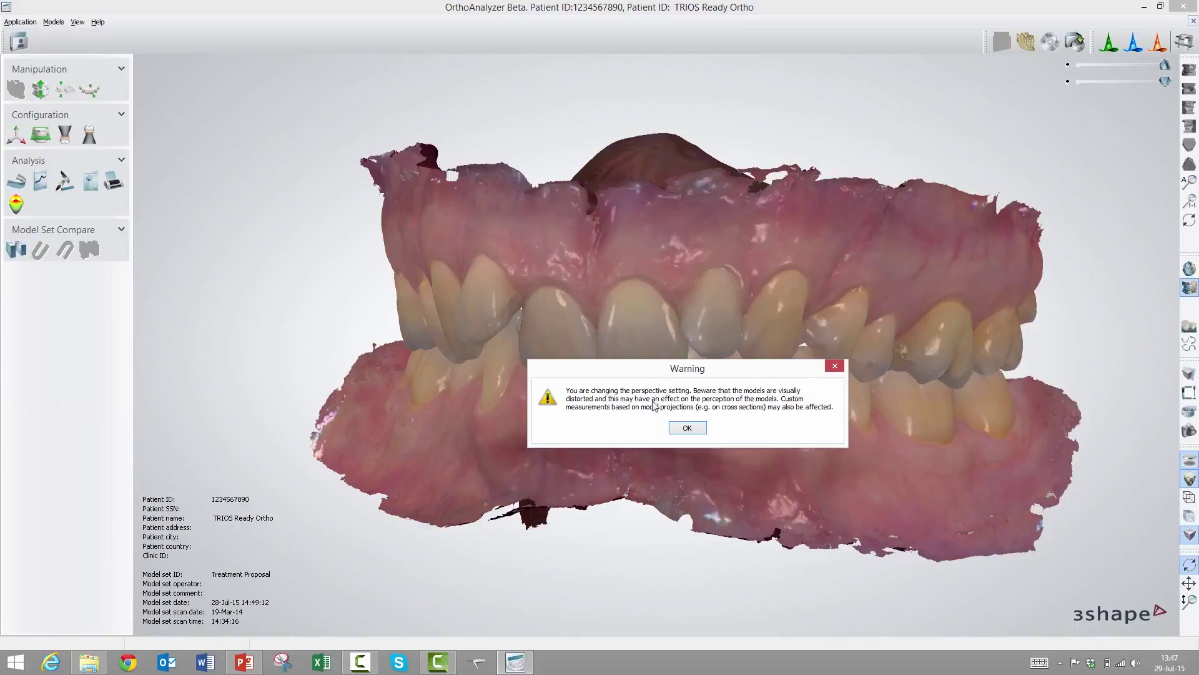
{"action": "left_click", "coordinate": [681, 430]}
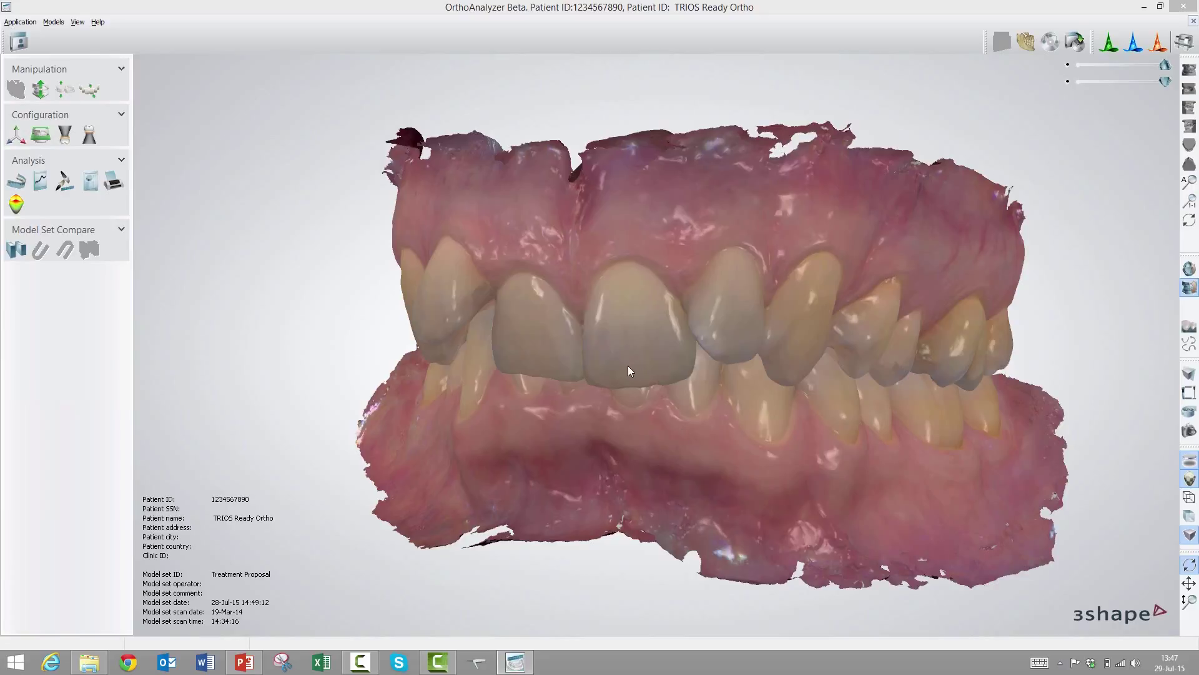
{"action": "right_click_drag", "start_coordinate": [624, 364], "coordinate": [672, 351]}
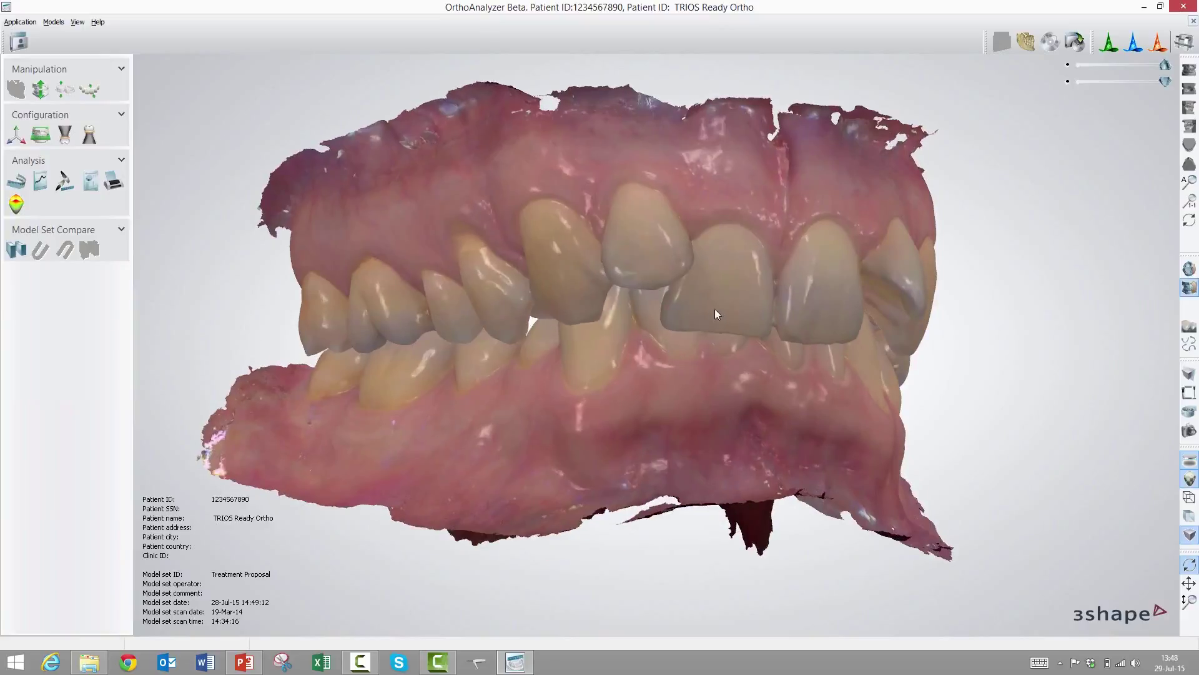
{"action": "right_click_drag", "start_coordinate": [737, 314], "coordinate": [680, 321]}
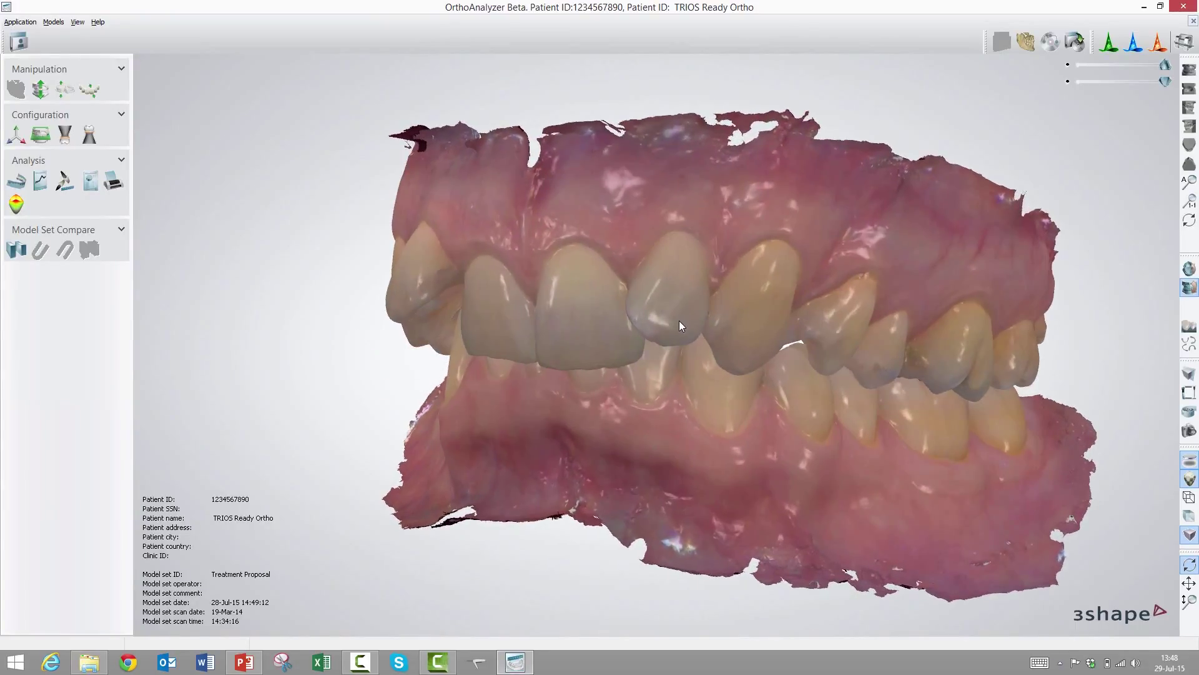
{"action": "left_click", "coordinate": [1188, 535]}
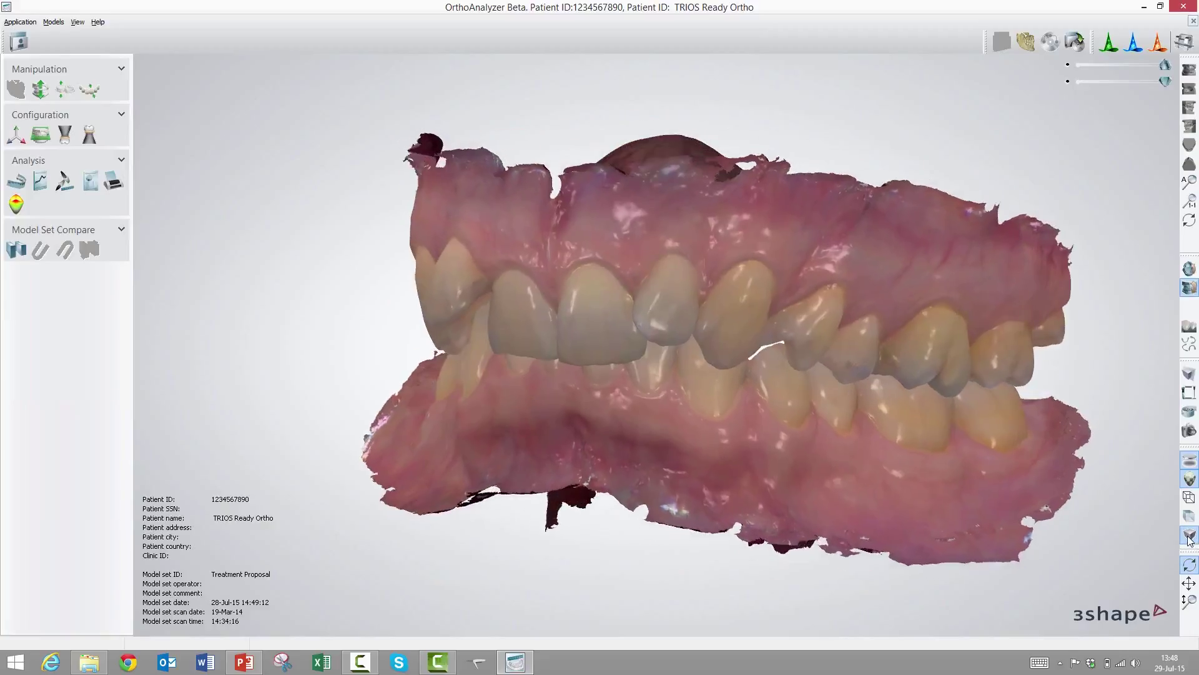
{"action": "right_click_drag", "start_coordinate": [617, 407], "coordinate": [659, 392]}
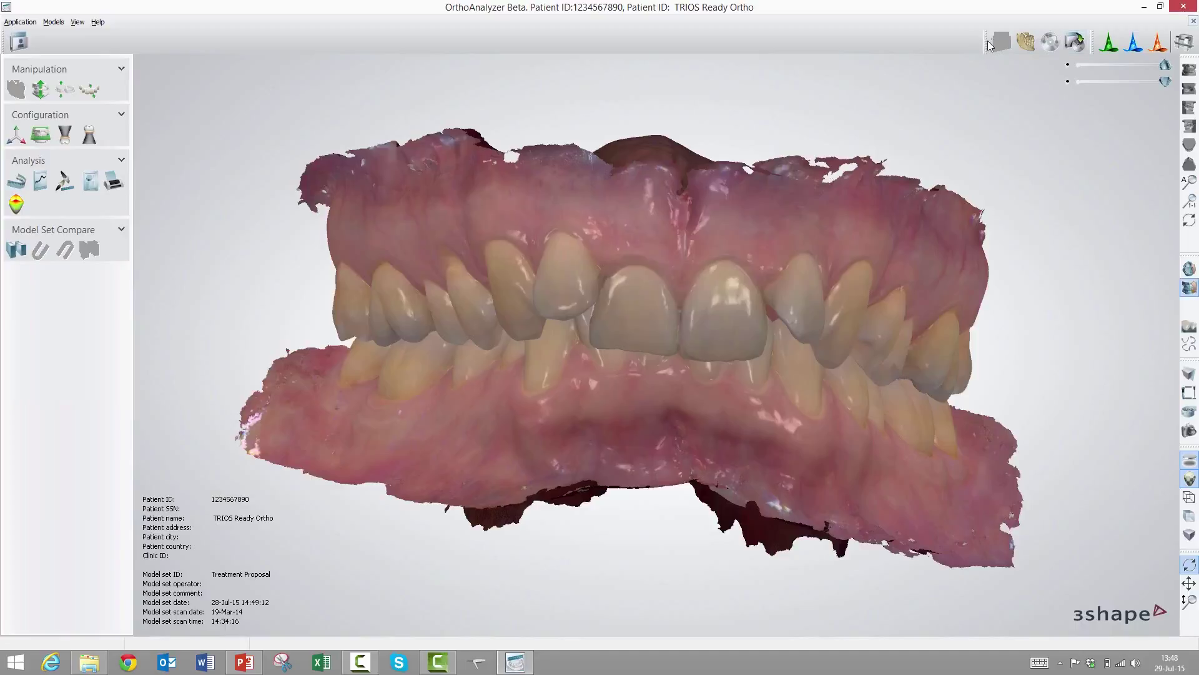
- Move the file management tool group beside the patient model set tool
{"action": "left_click_drag", "start_coordinate": [986, 41], "coordinate": [948, 43]}
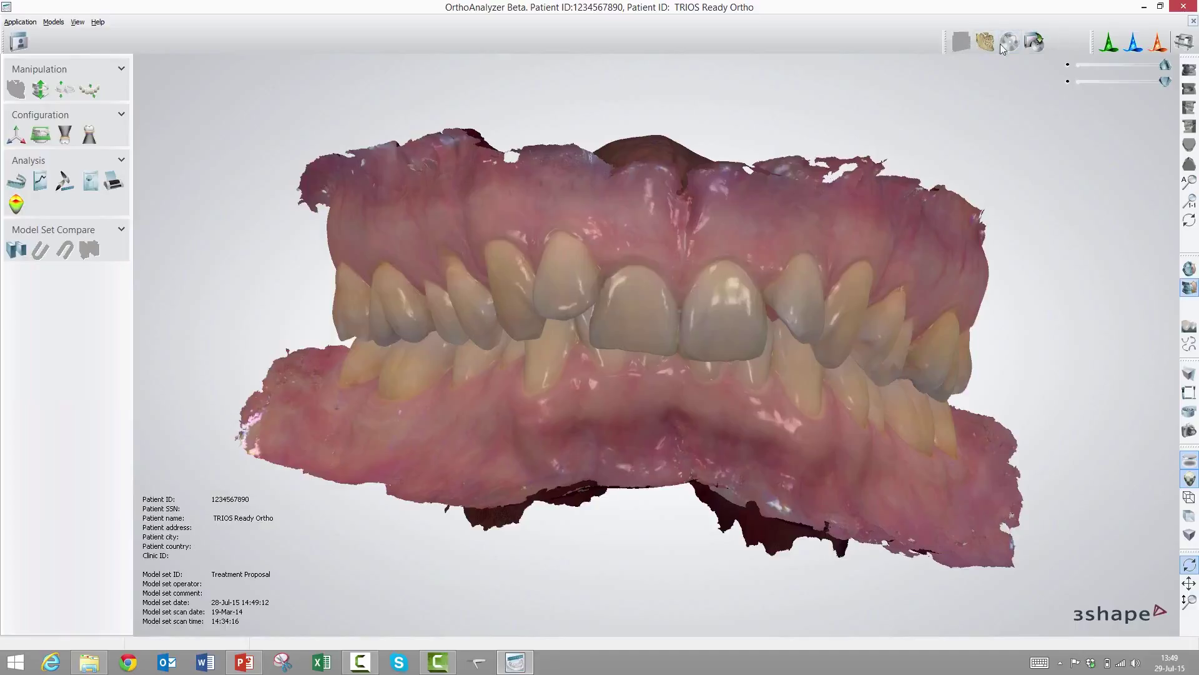
{"action": "left_click_drag", "start_coordinate": [946, 42], "coordinate": [34, 44]}
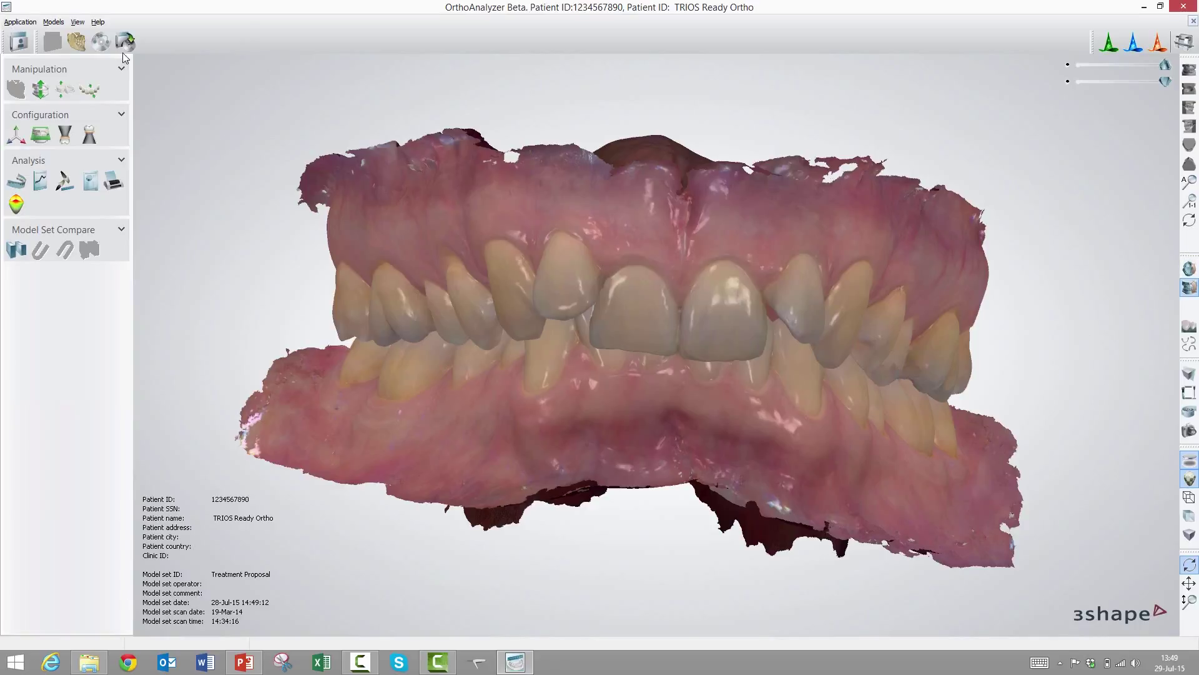
- Open the toolbar configuration, review the tool groups, and hide IDB Workflow from the Workflows group
{"action": "left_click", "coordinate": [1108, 46]}
{"action": "right_click", "coordinate": [1191, 129]}
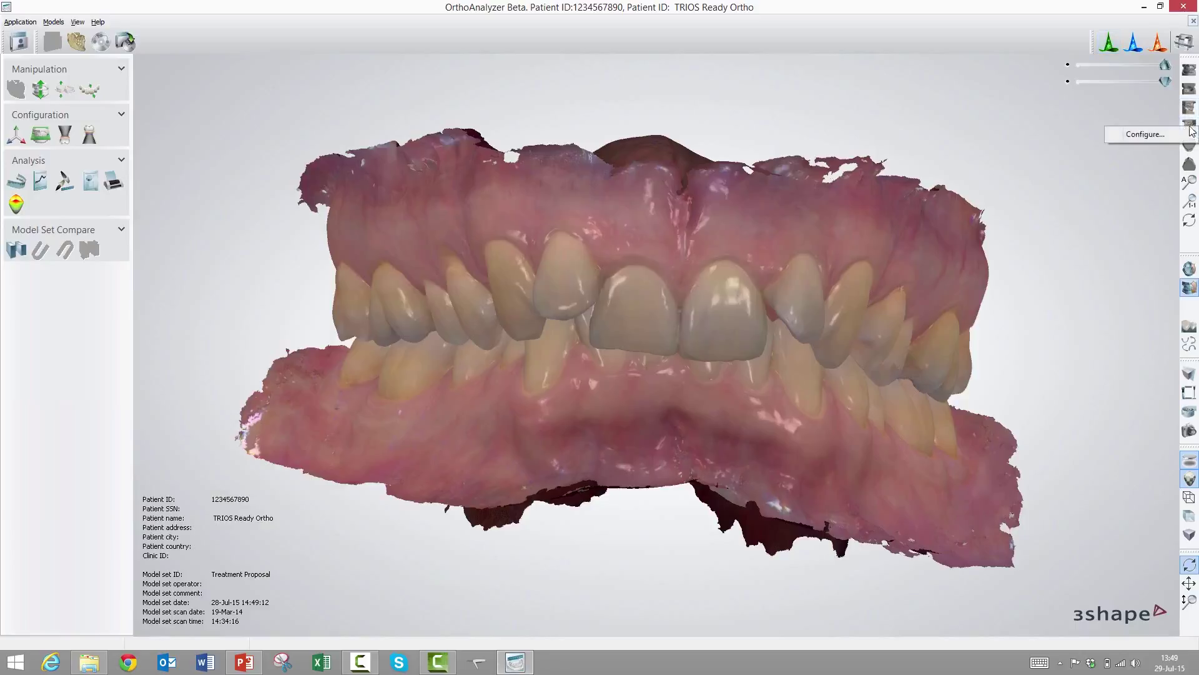
{"action": "right_click", "coordinate": [1112, 41]}
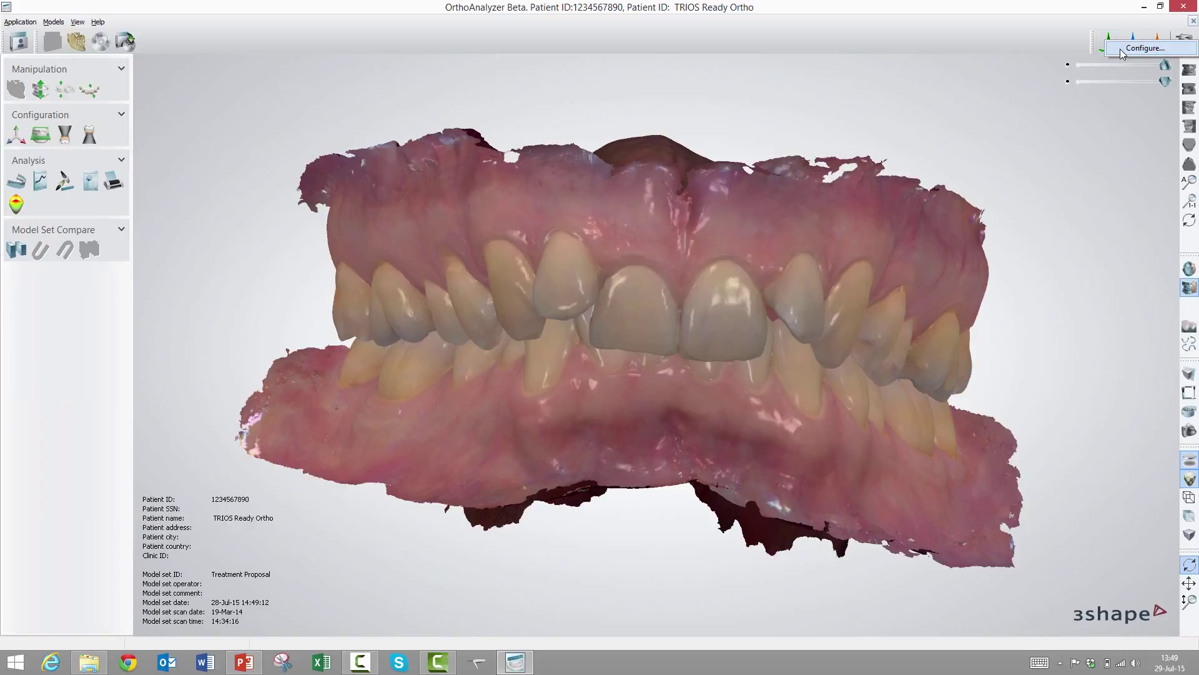
{"action": "left_click", "coordinate": [1120, 49]}
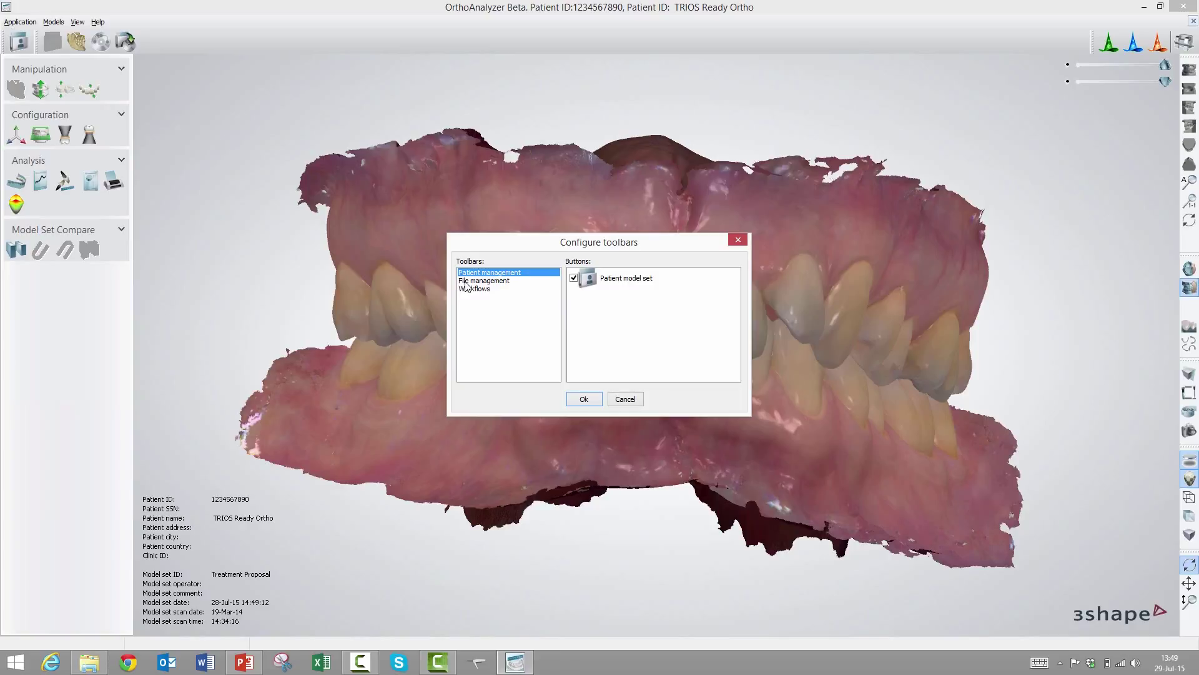
{"action": "left_click", "coordinate": [465, 281]}
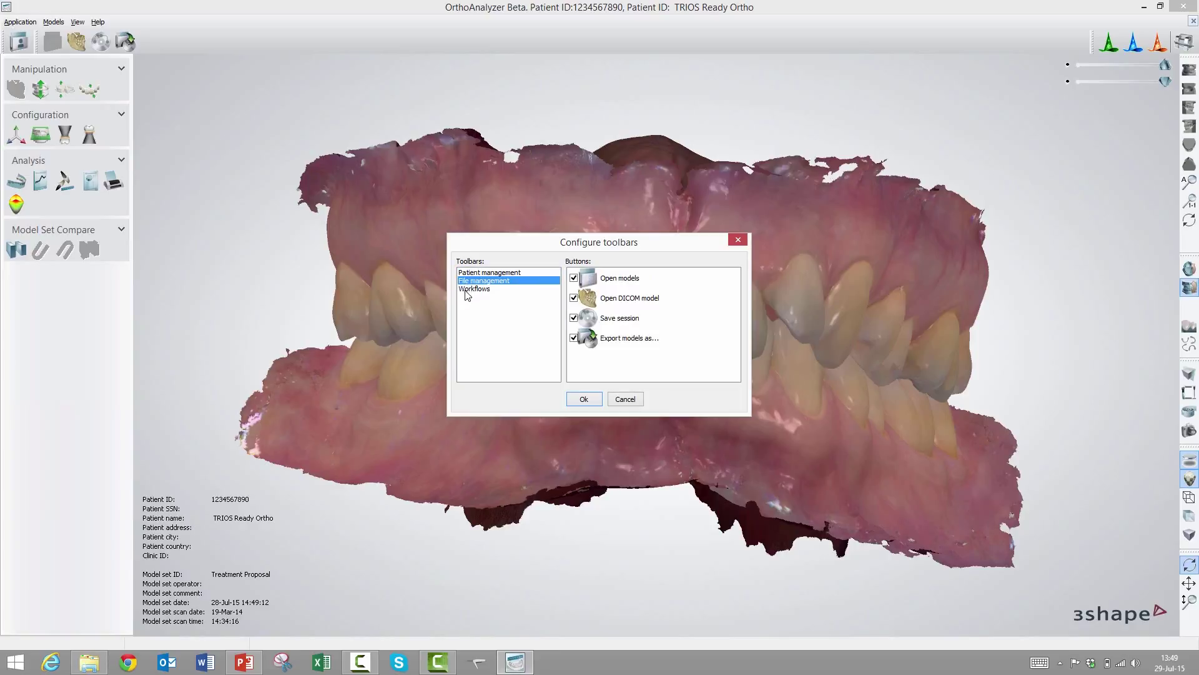
{"action": "left_click", "coordinate": [467, 289]}
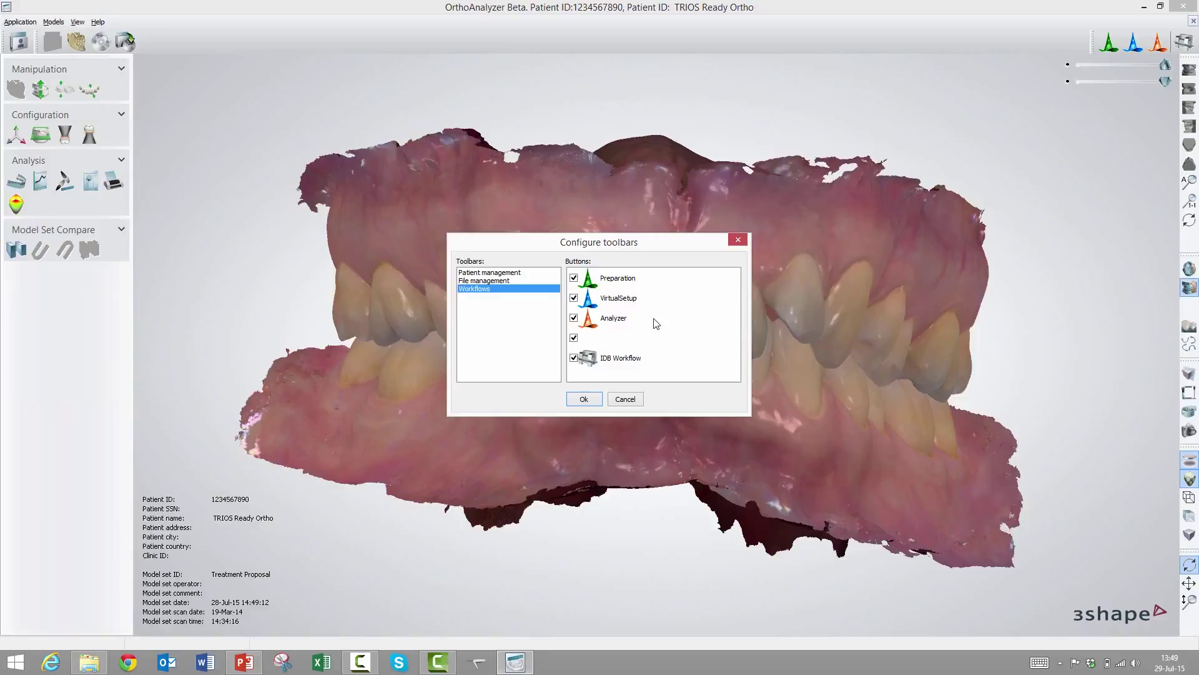
{"action": "left_click", "coordinate": [573, 358]}
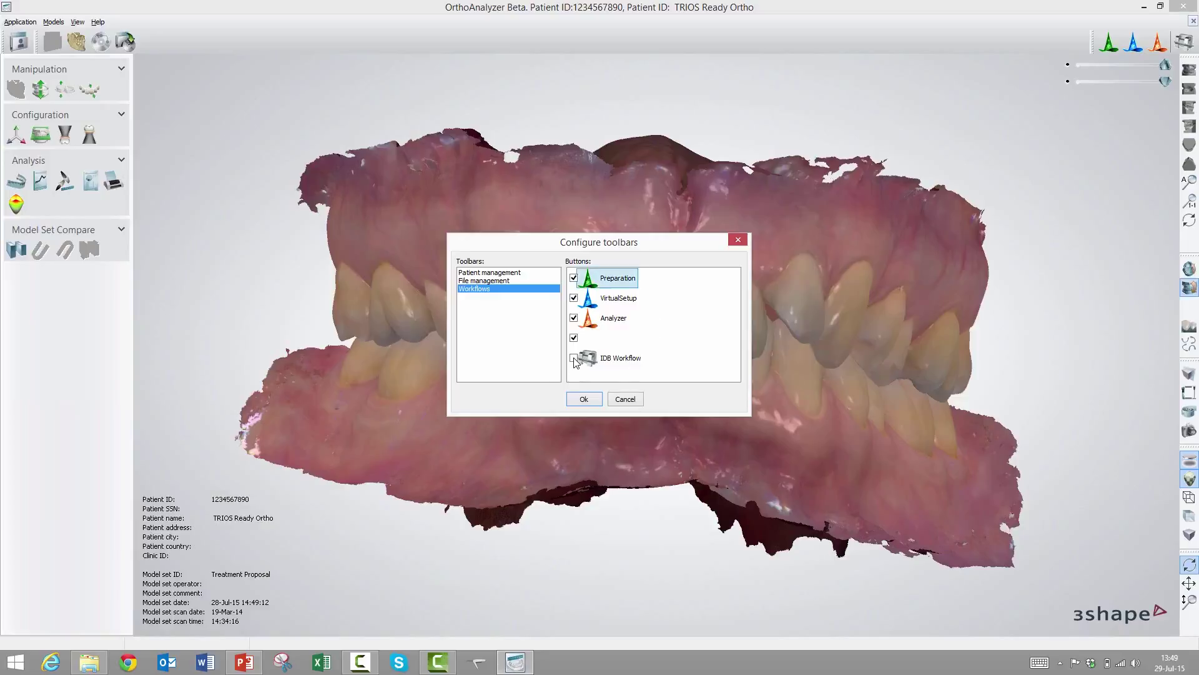
{"action": "left_click", "coordinate": [582, 400]}
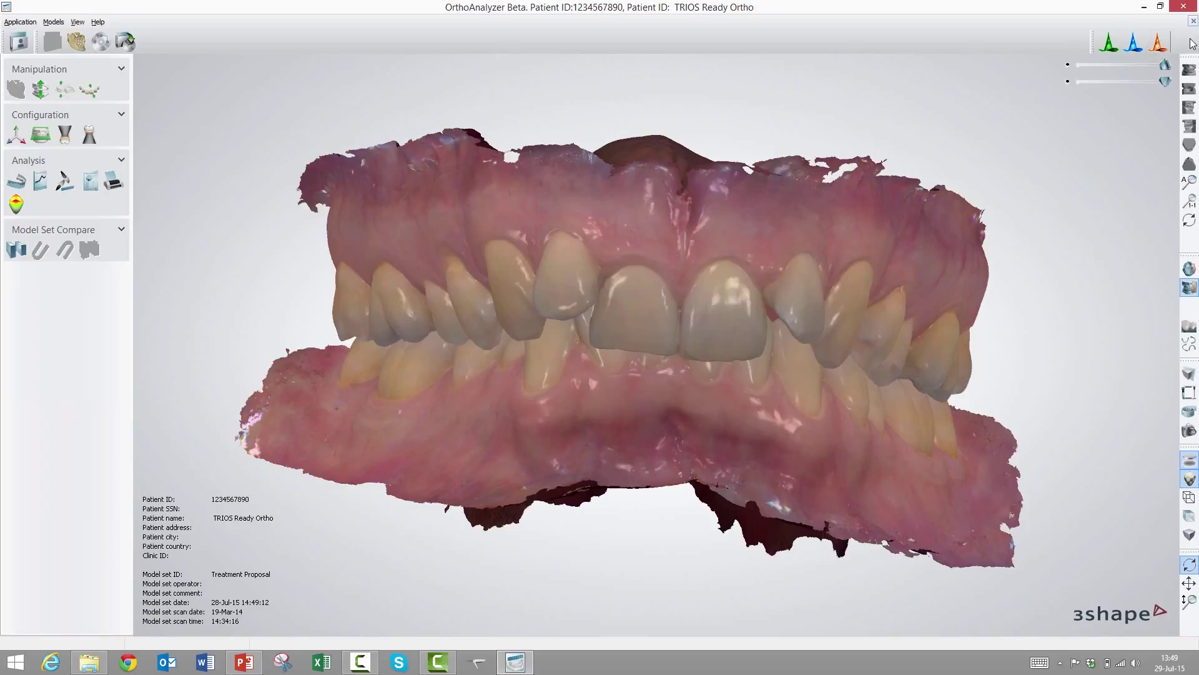
- Show IDB Workflow in the Workflows tool group again through the toolbar configuration
{"action": "right_click", "coordinate": [1127, 41]}
{"action": "left_click", "coordinate": [1145, 47]}
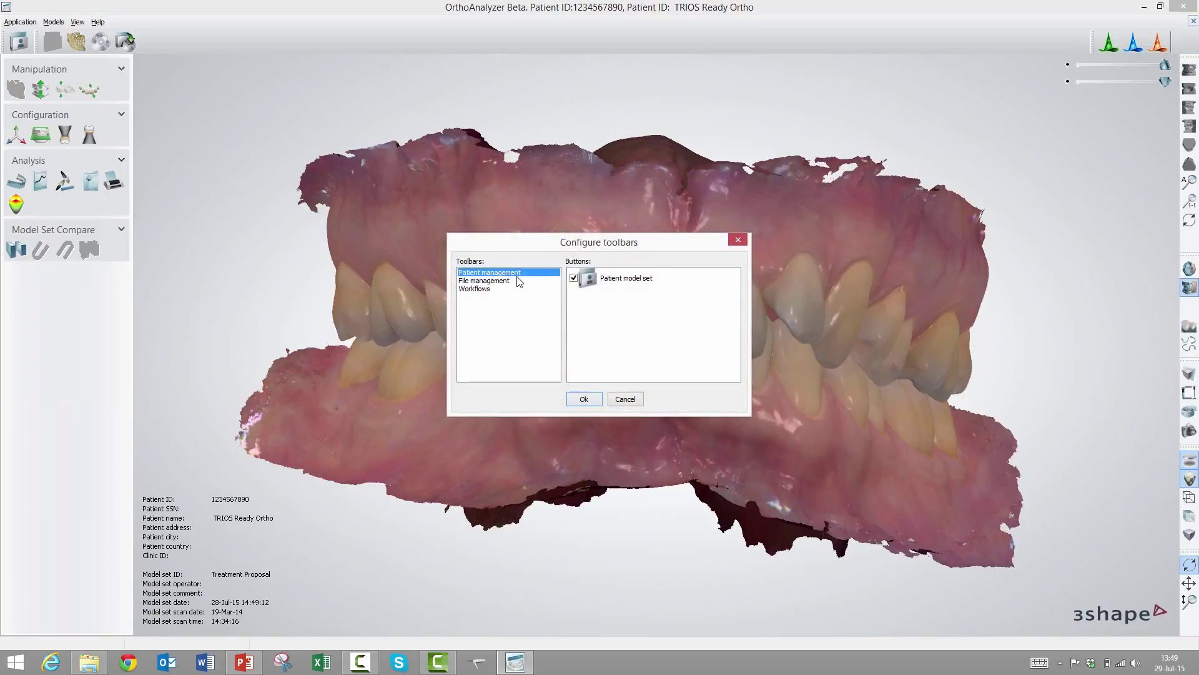
{"action": "left_click", "coordinate": [485, 289]}
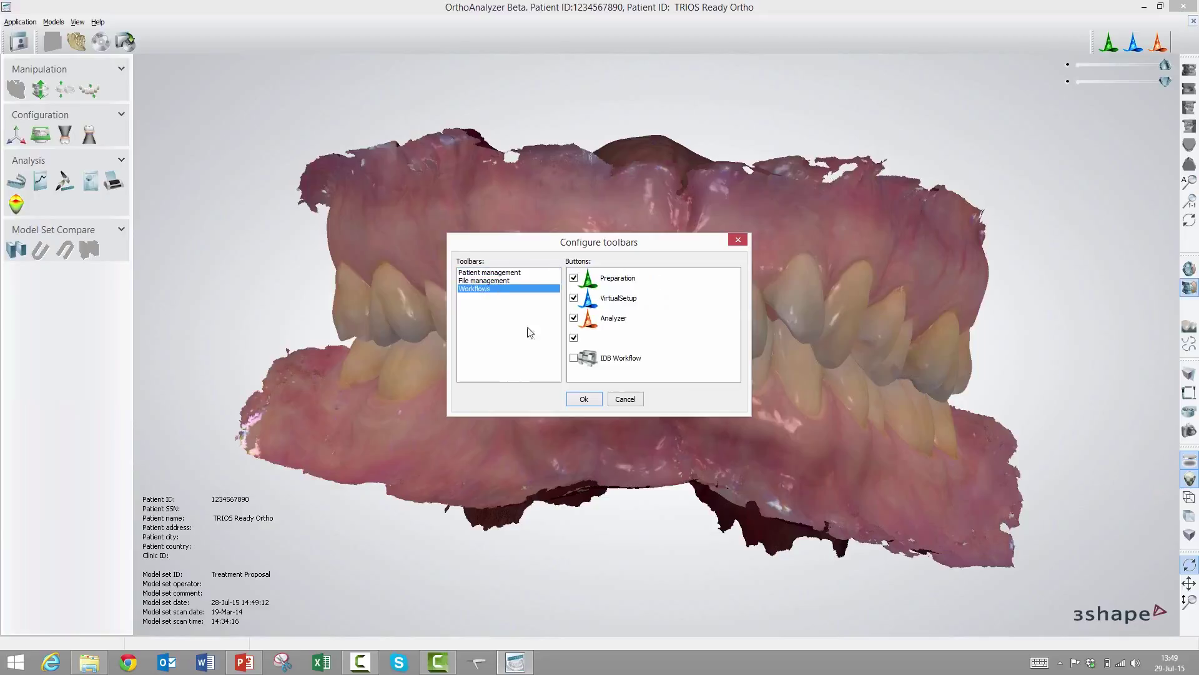
{"action": "left_click", "coordinate": [573, 358]}
{"action": "left_click", "coordinate": [587, 400]}
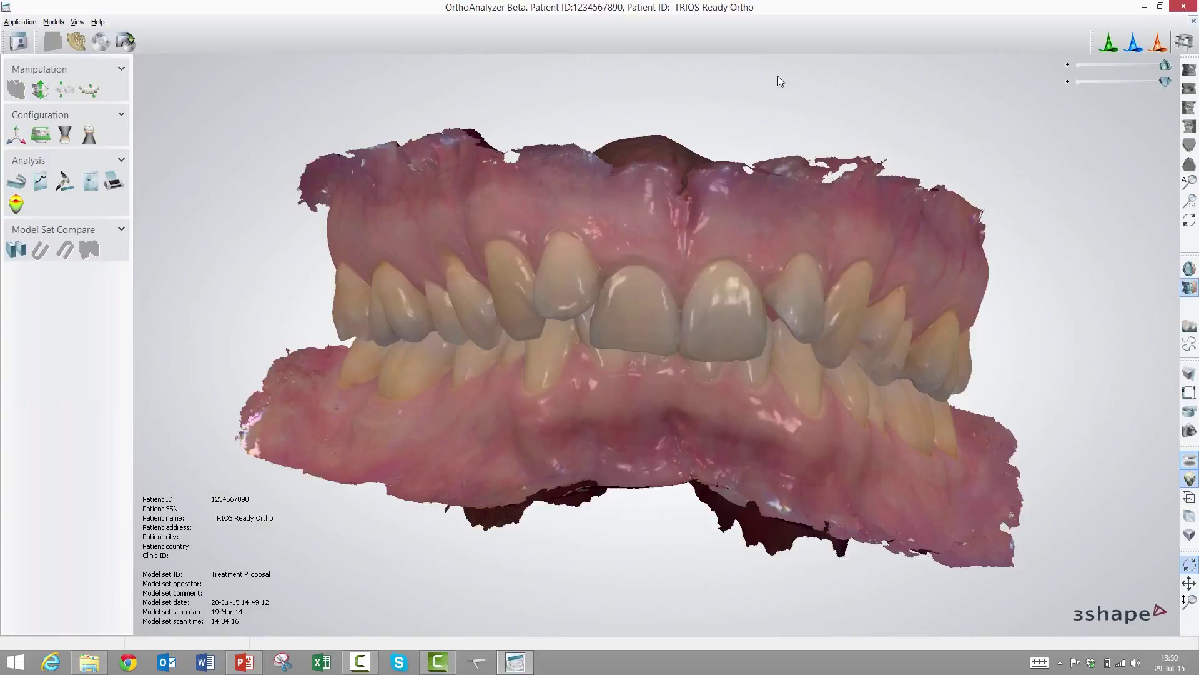
{"action": "mouse_move", "coordinate": [714, 340]}
{"action": "left_mouse_down"}
{"action": "mouse_move", "coordinate": [680, 309]}
{"action": "mouse_move", "coordinate": [684, 334]}
{"action": "mouse_move", "coordinate": [706, 339]}
{"action": "left_mouse_up"}
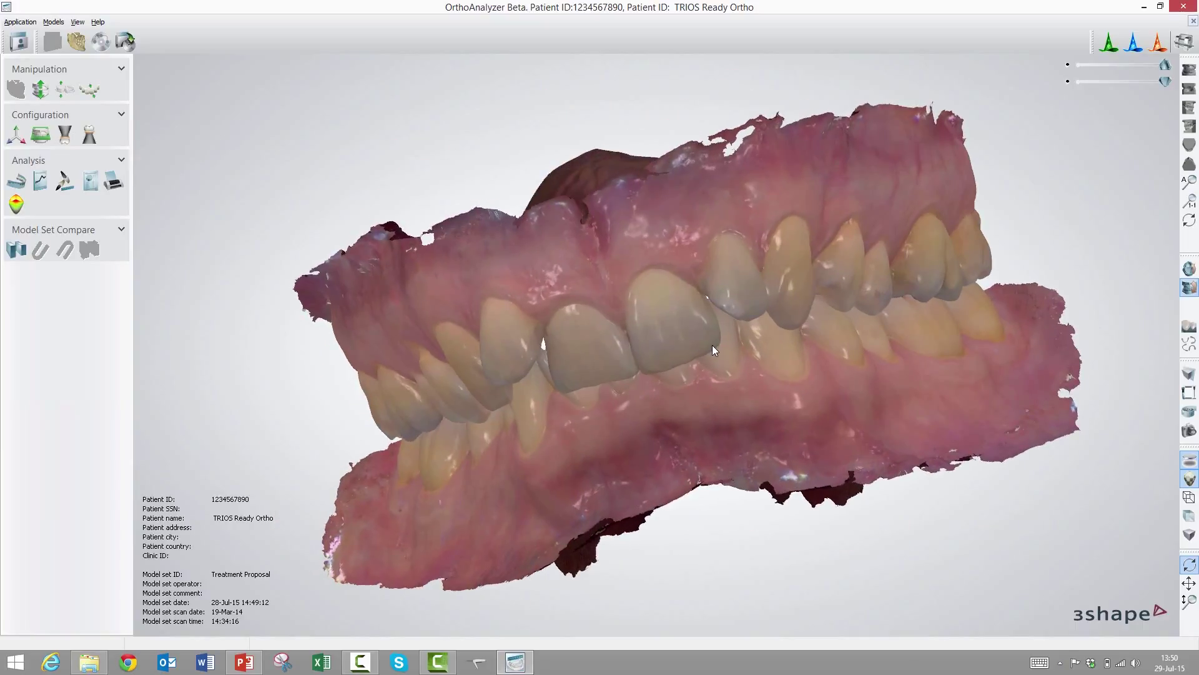